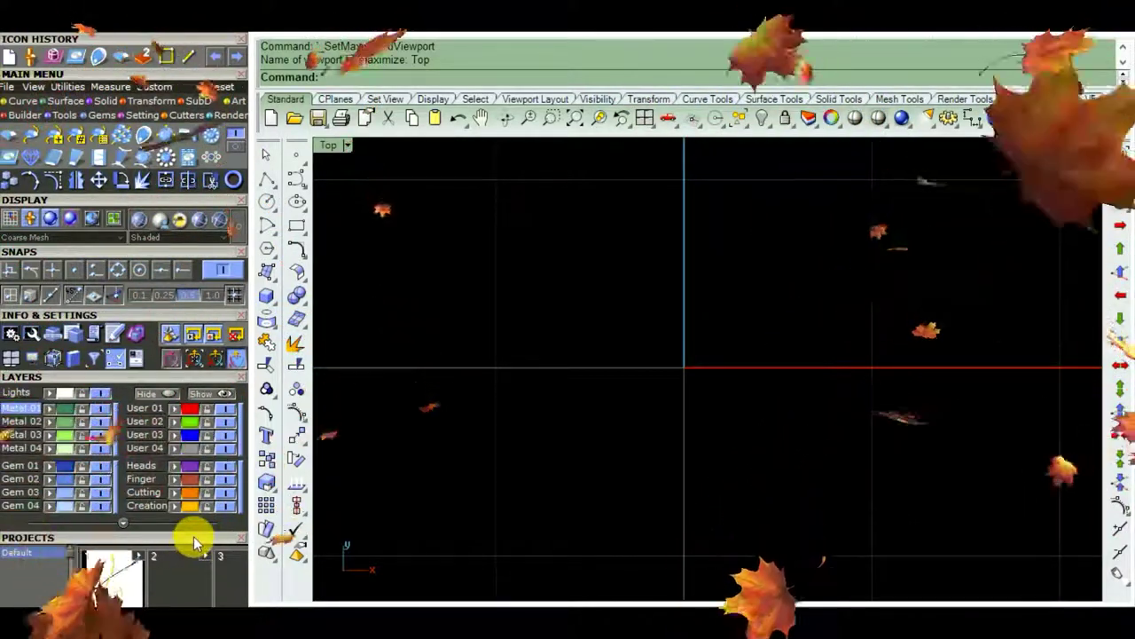
- Open the Gem Loader from the Projects panel with the Diamond cut type
{"action": "left_click", "coordinate": [192, 540]}
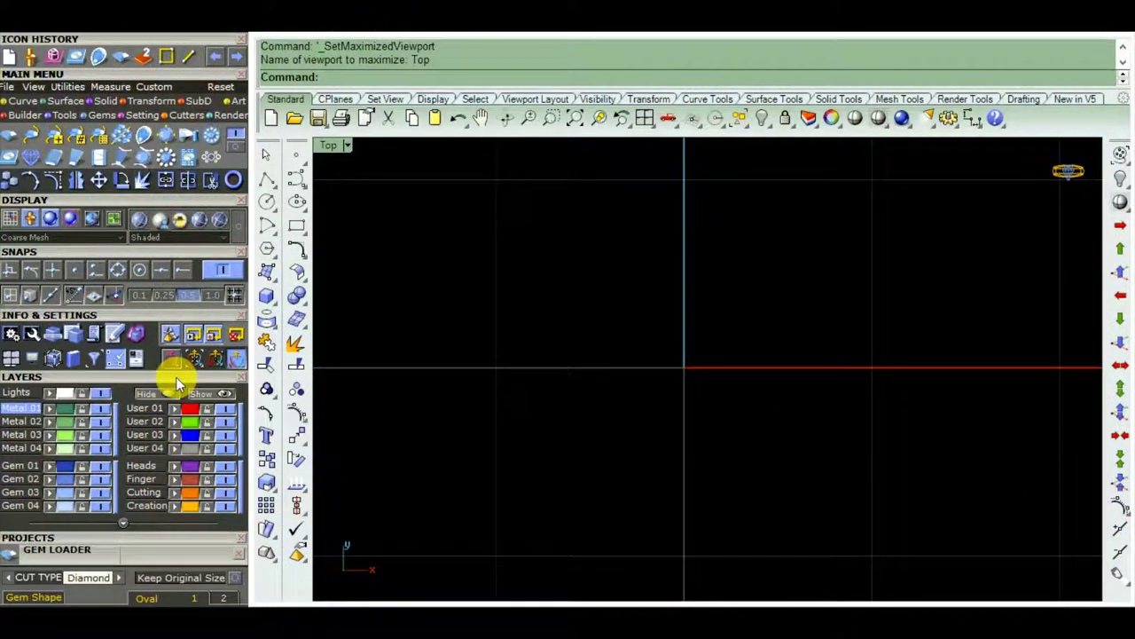
- Make User 02 the current layer
{"action": "left_click", "coordinate": [176, 376]}
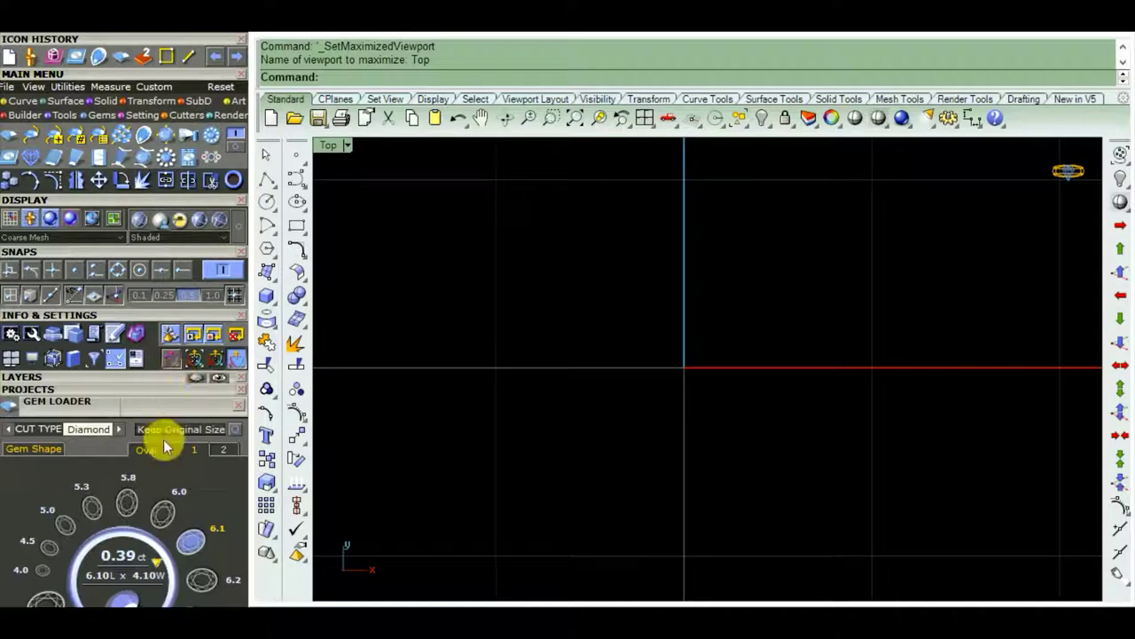
{"action": "left_click", "coordinate": [158, 377]}
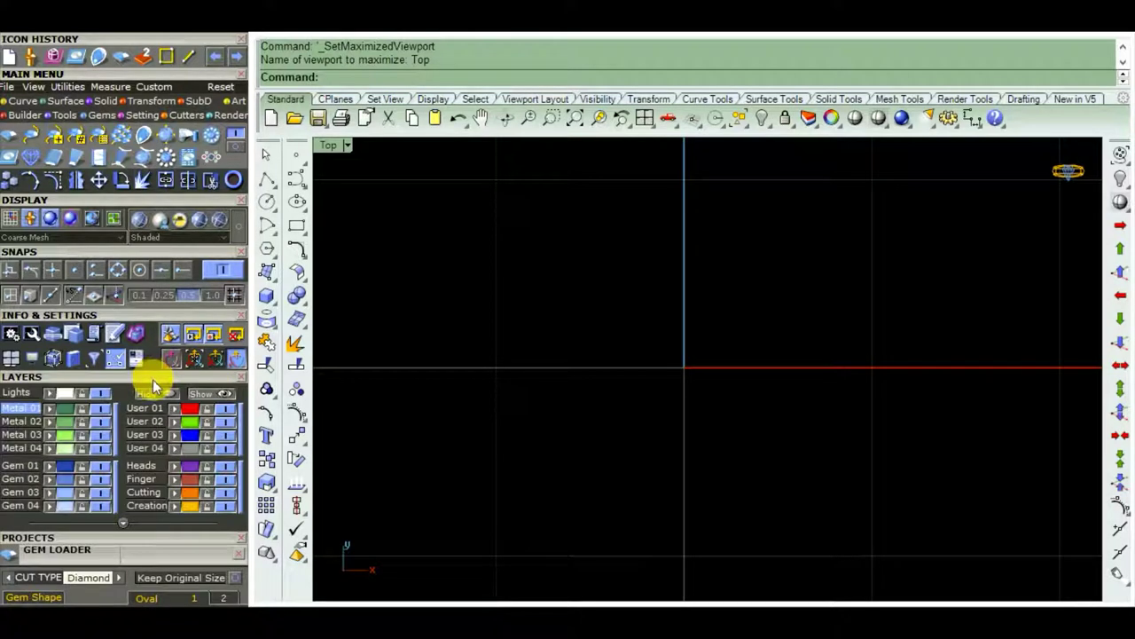
{"action": "left_click", "coordinate": [145, 422]}
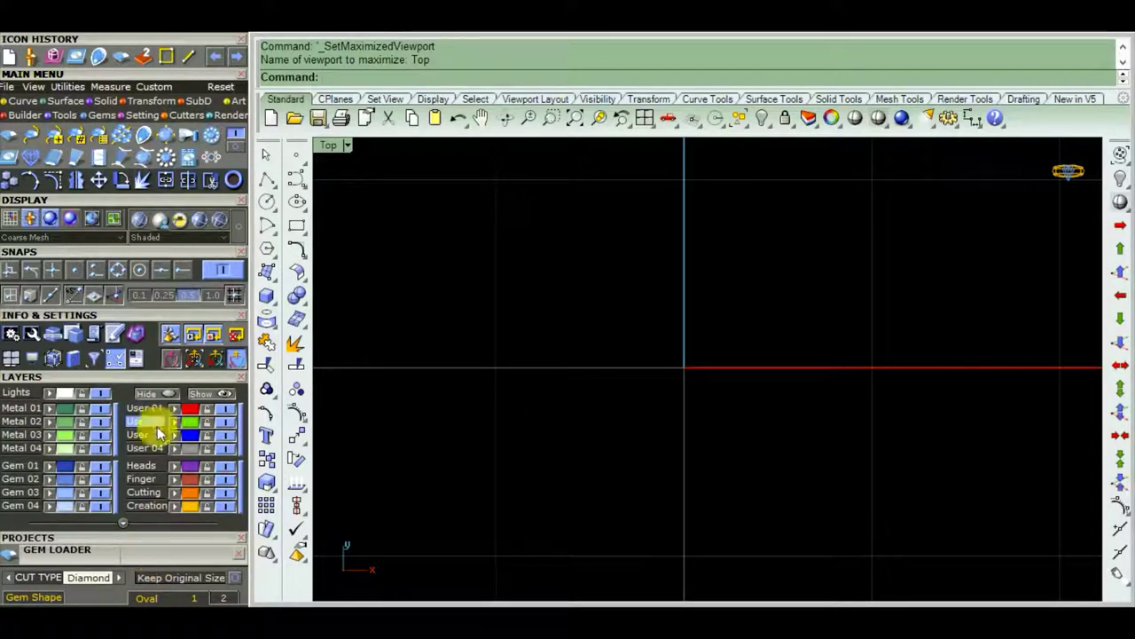
{"action": "left_click", "coordinate": [159, 378]}
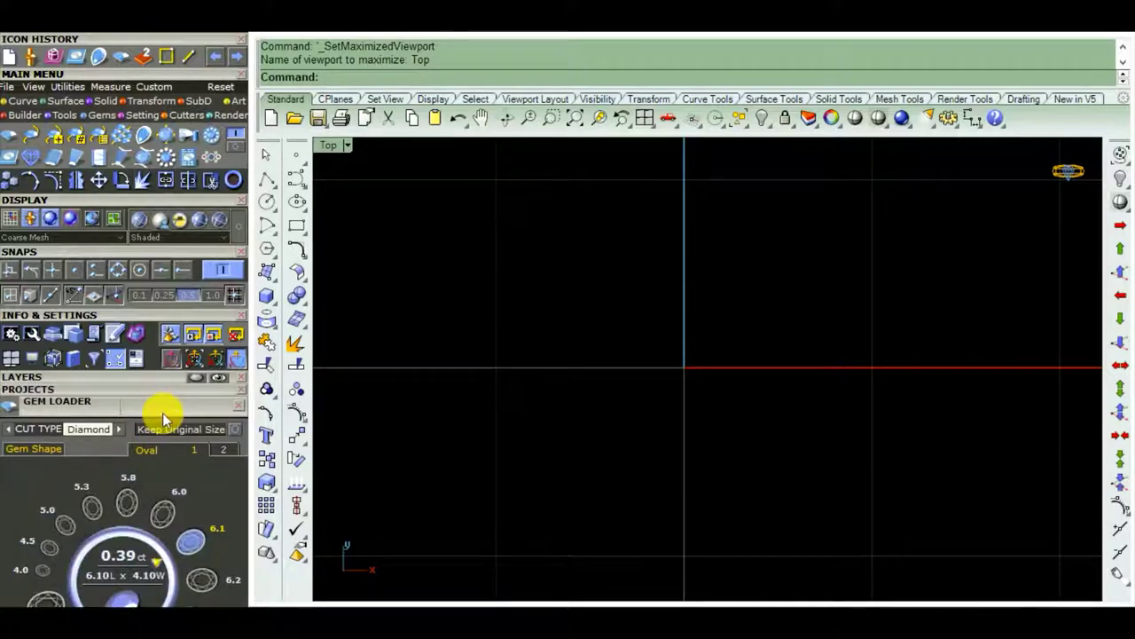
- Choose the Heart gem shape and place a heart-cut diamond in the Top view
{"action": "scroll", "coordinate": [164, 399], "scroll_direction": "down", "scroll_amount": 3}
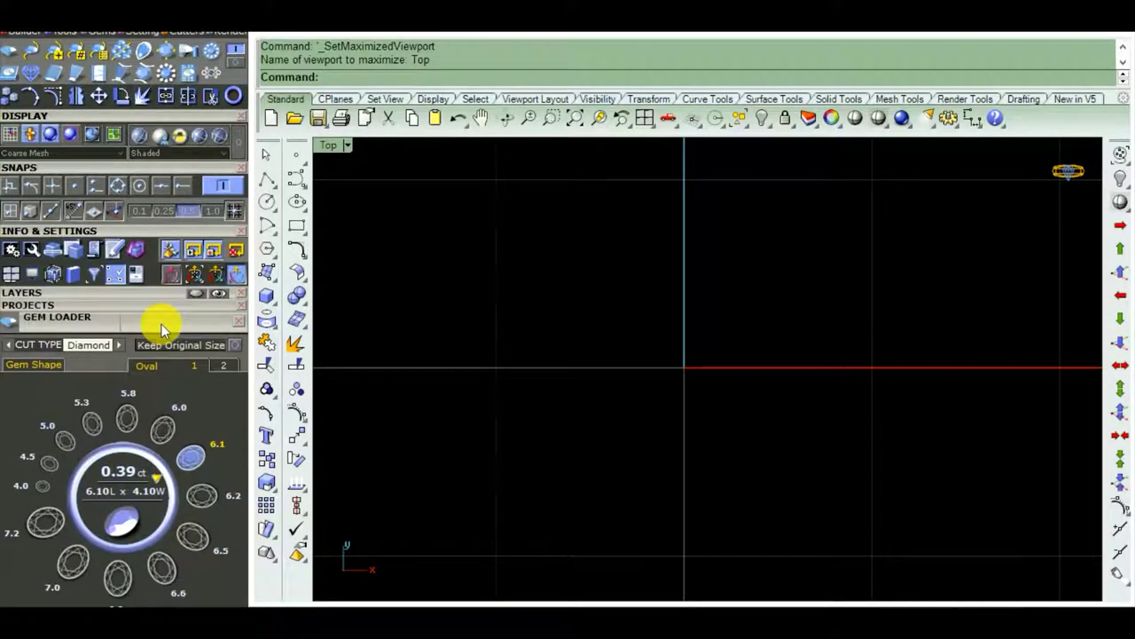
{"action": "left_click", "coordinate": [49, 369]}
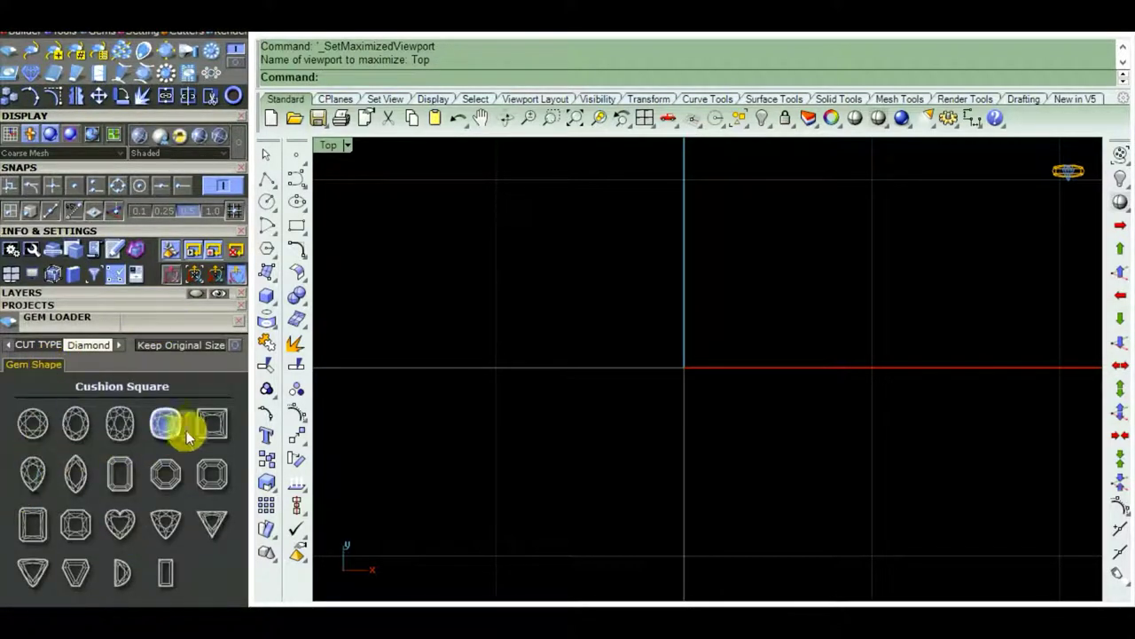
{"action": "left_click", "coordinate": [123, 525]}
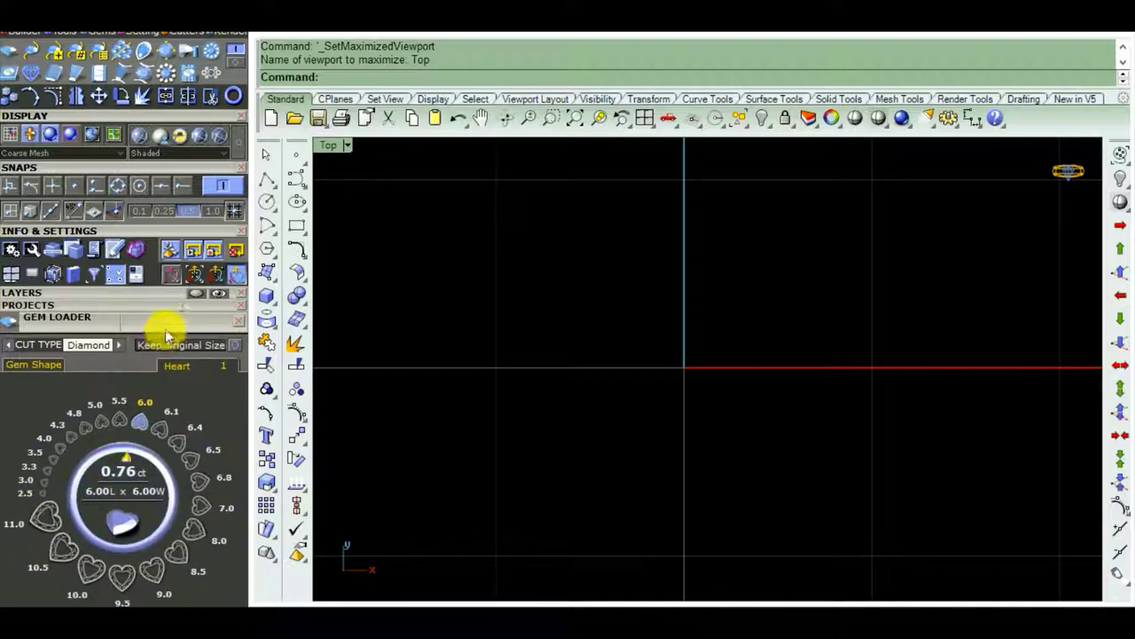
{"action": "left_click", "coordinate": [62, 454]}
- Zoom and pan the Top view to centre the heart gem
{"action": "scroll", "coordinate": [139, 311], "scroll_direction": "down", "scroll_amount": 1}
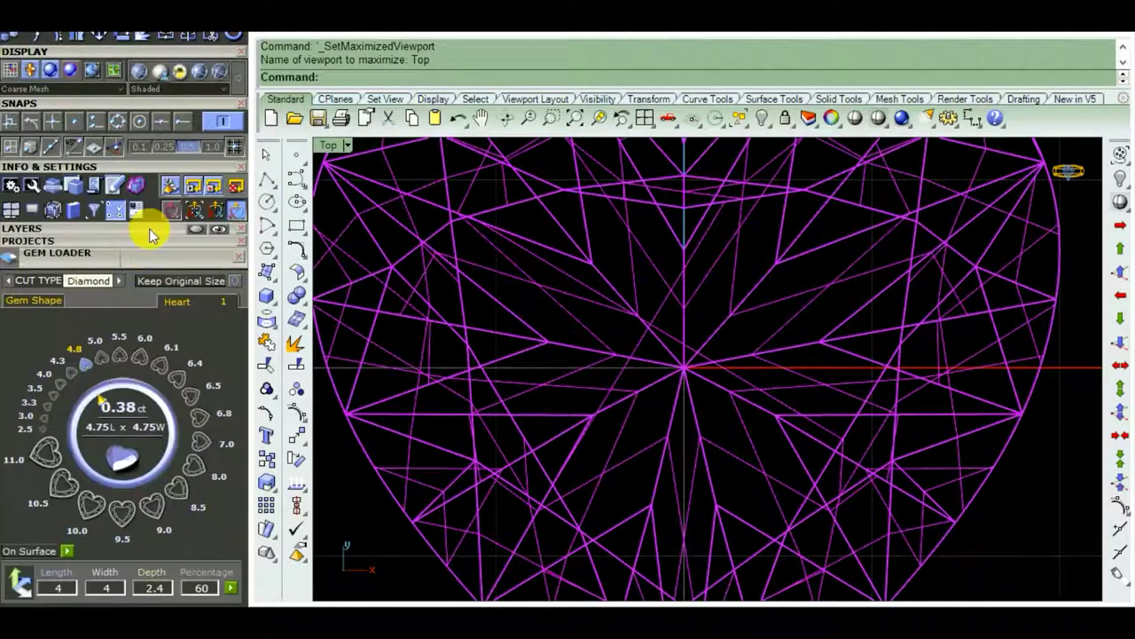
{"action": "scroll", "coordinate": [152, 212], "scroll_direction": "down", "scroll_amount": 1}
{"action": "scroll", "coordinate": [149, 225], "scroll_direction": "down", "scroll_amount": 1}
{"action": "scroll", "coordinate": [148, 232], "scroll_direction": "up", "scroll_amount": 1}
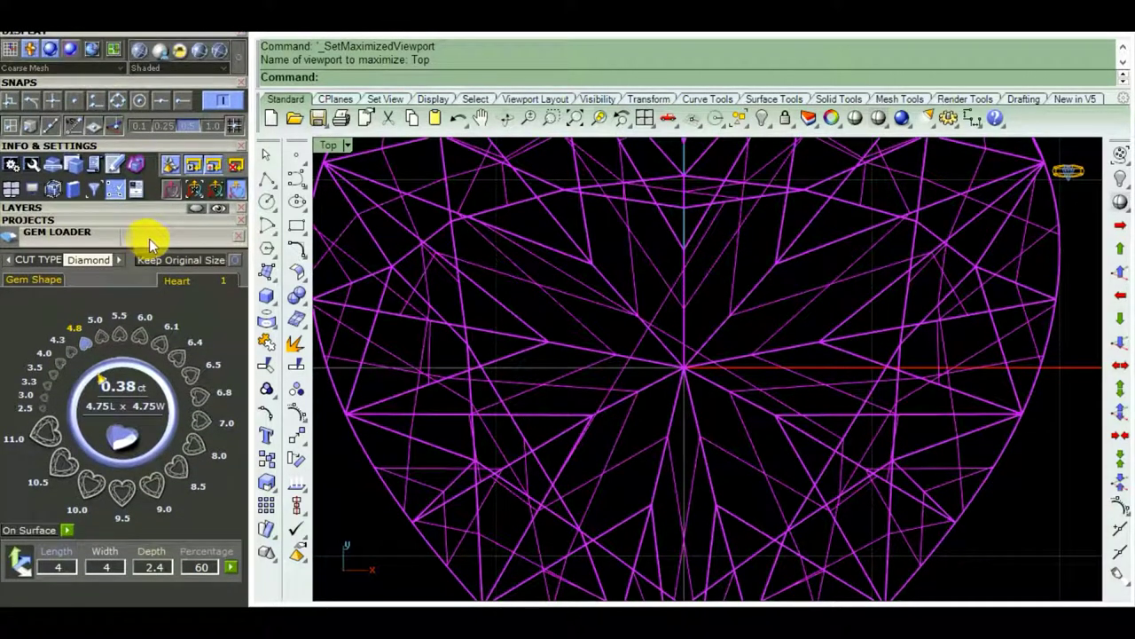
{"action": "scroll", "coordinate": [768, 418], "scroll_direction": "down", "scroll_amount": 5}
{"action": "right_click_drag", "start_coordinate": [783, 436], "coordinate": [727, 431]}
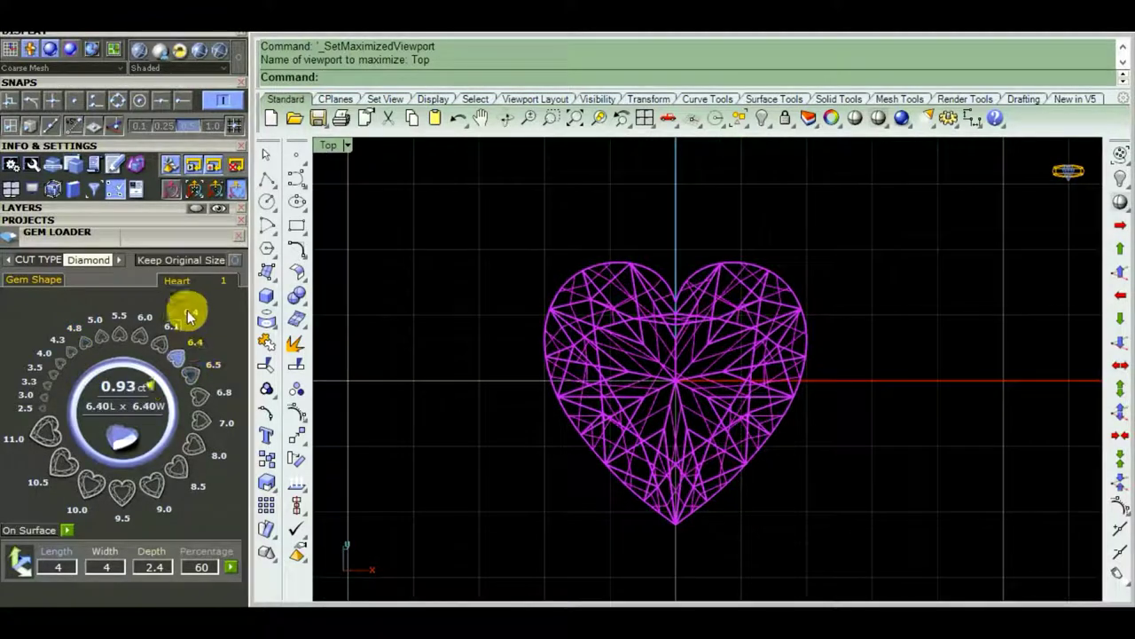
{"action": "mouse_move", "coordinate": [158, 212]}
{"action": "left_mouse_down"}
{"action": "mouse_move", "coordinate": [153, 436]}
{"action": "mouse_move", "coordinate": [152, 380]}
{"action": "left_mouse_up"}
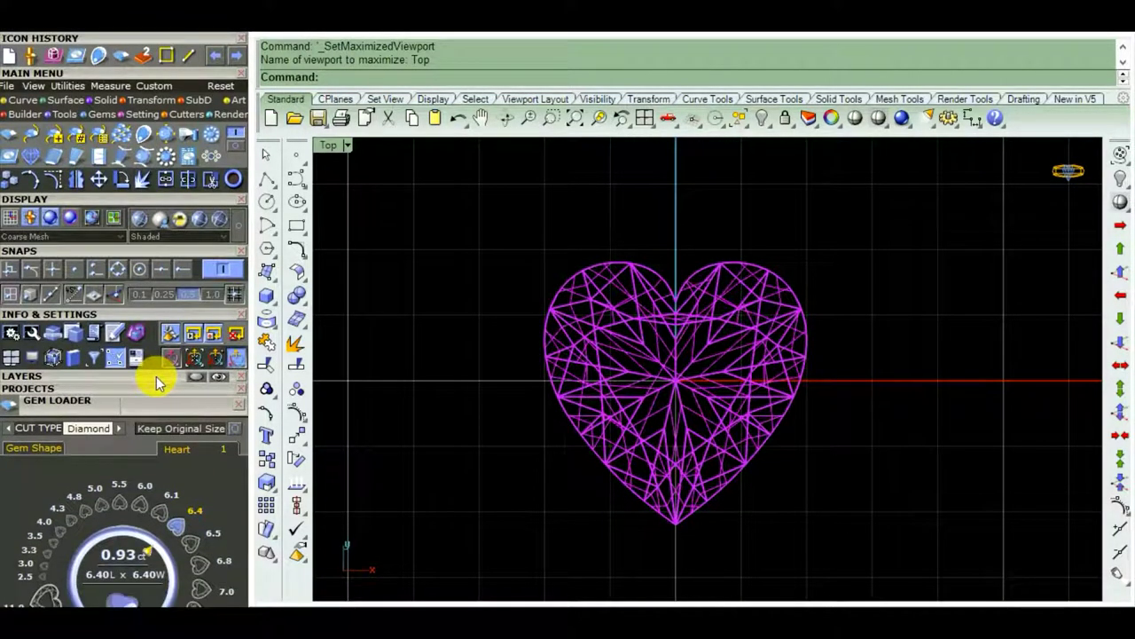
{"action": "scroll", "coordinate": [778, 433], "scroll_direction": "down", "scroll_amount": 4}
{"action": "right_click_drag", "start_coordinate": [778, 434], "coordinate": [747, 439]}
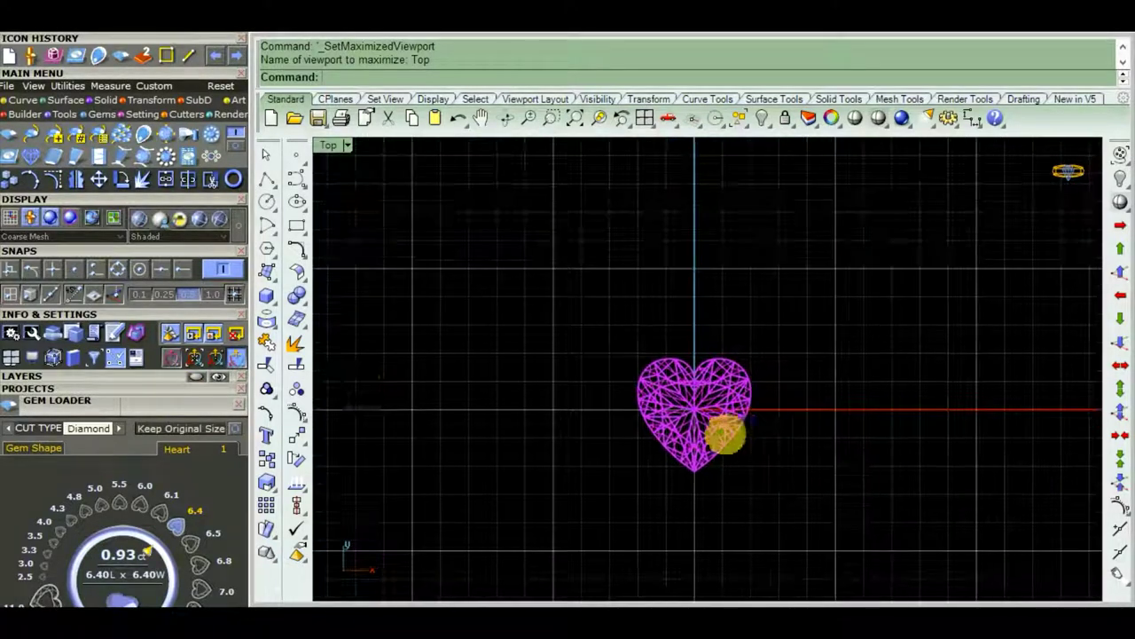
- Clear the selection, then select the heart gem at the origin
{"action": "left_click", "coordinate": [160, 381]}
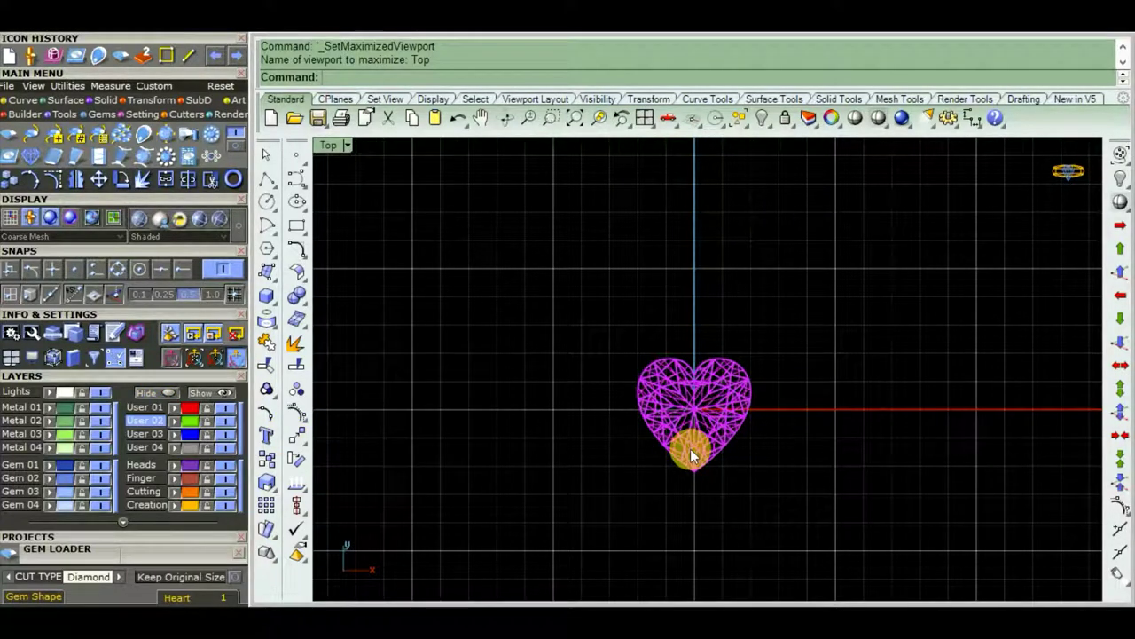
{"action": "scroll", "coordinate": [699, 434], "scroll_direction": "up", "scroll_amount": 4}
{"action": "scroll", "coordinate": [699, 435], "scroll_direction": "down", "scroll_amount": 2}
{"action": "scroll", "coordinate": [680, 444], "scroll_direction": "down", "scroll_amount": 1}
{"action": "scroll", "coordinate": [710, 431], "scroll_direction": "up", "scroll_amount": 2}
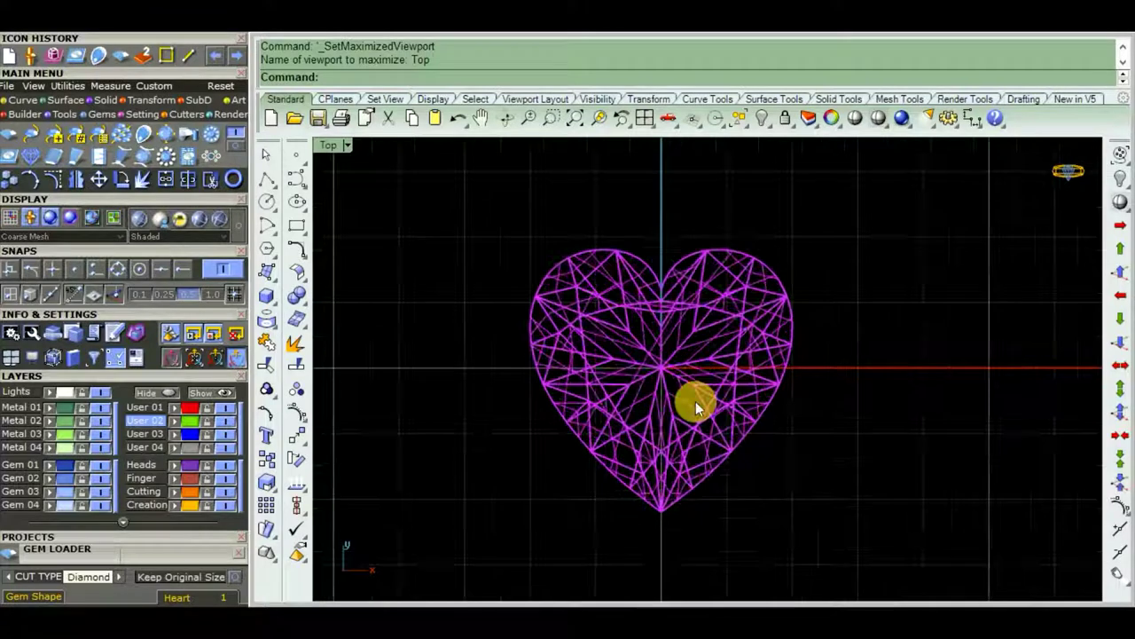
{"action": "scroll", "coordinate": [692, 398], "scroll_direction": "up", "scroll_amount": 2}
{"action": "scroll", "coordinate": [689, 422], "scroll_direction": "down", "scroll_amount": 1}
{"action": "scroll", "coordinate": [745, 448], "scroll_direction": "up", "scroll_amount": 1}
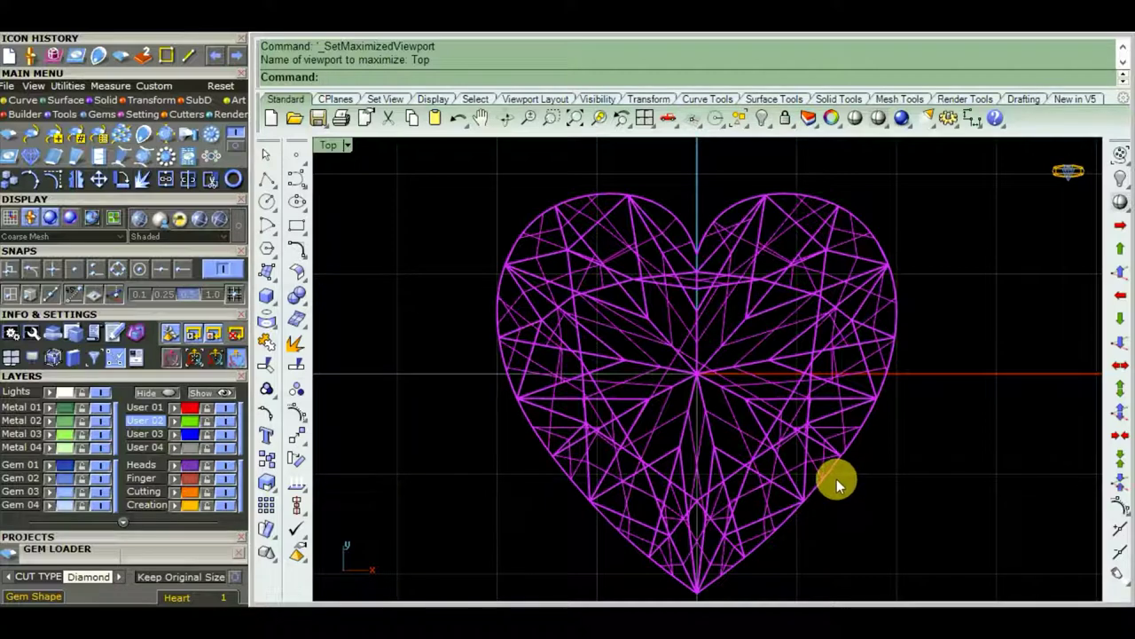
{"action": "scroll", "coordinate": [829, 480], "scroll_direction": "down", "scroll_amount": 2}
{"action": "key", "text": "Escape"}
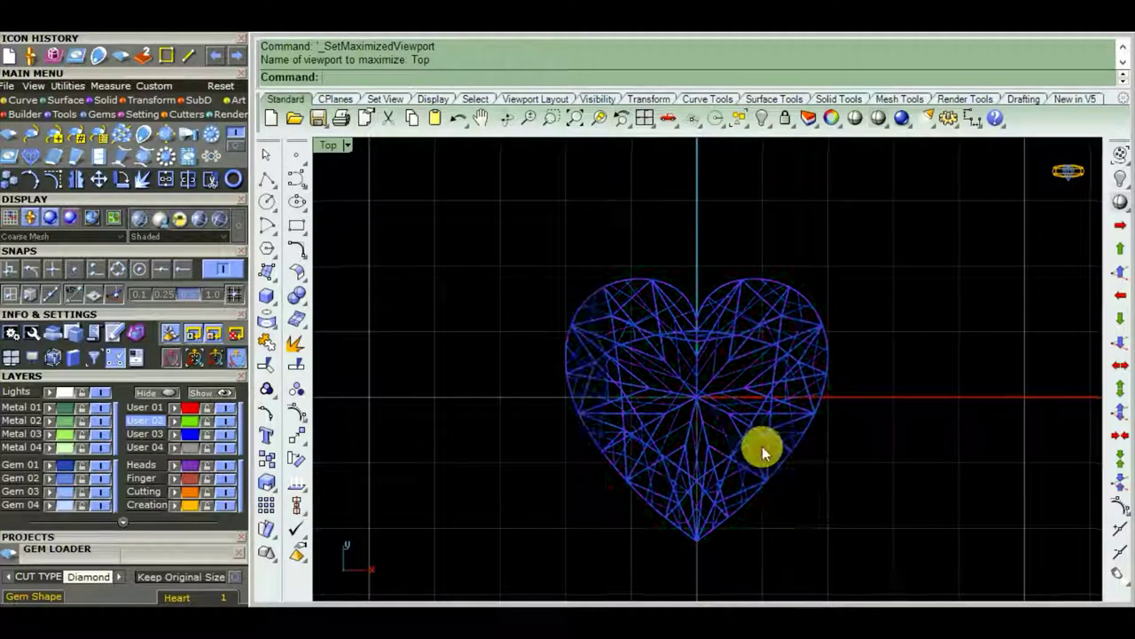
{"action": "scroll", "coordinate": [753, 439], "scroll_direction": "up", "scroll_amount": 2}
{"action": "scroll", "coordinate": [753, 439], "scroll_direction": "down", "scroll_amount": 1}
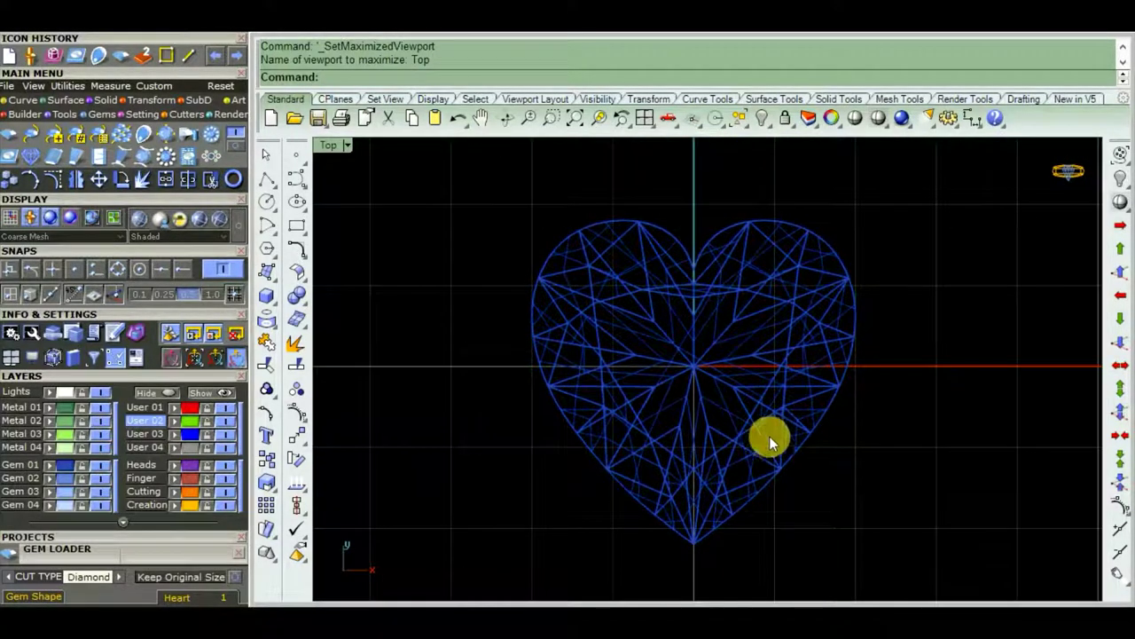
{"action": "left_click", "coordinate": [762, 399]}
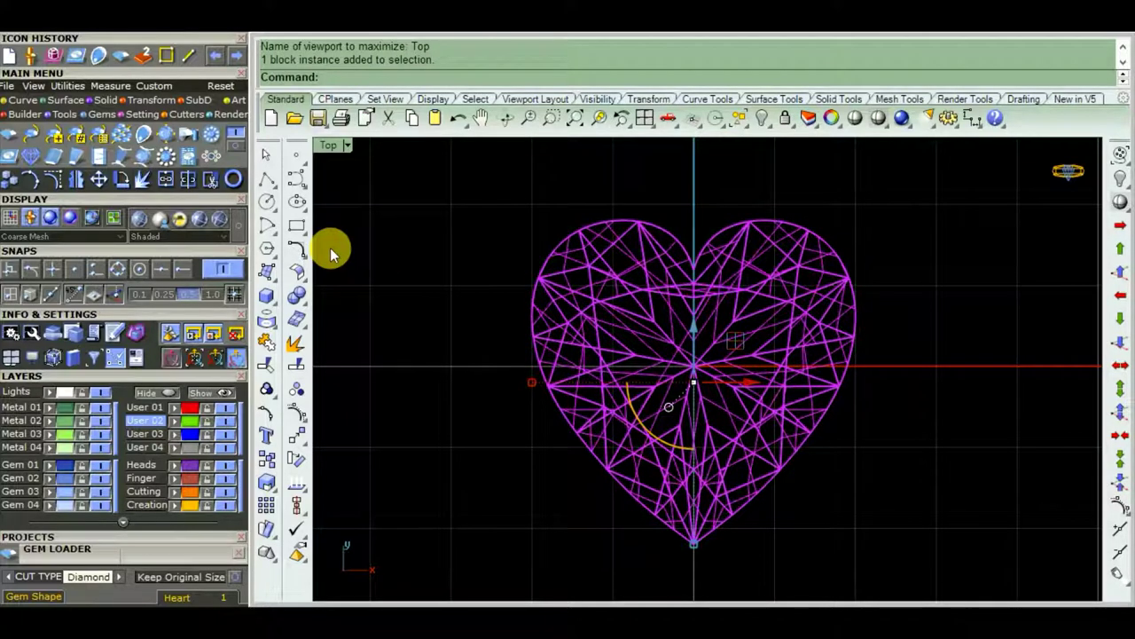
- Extract the heart gem's outline curve with Gem Profile
{"action": "left_click", "coordinate": [145, 138]}
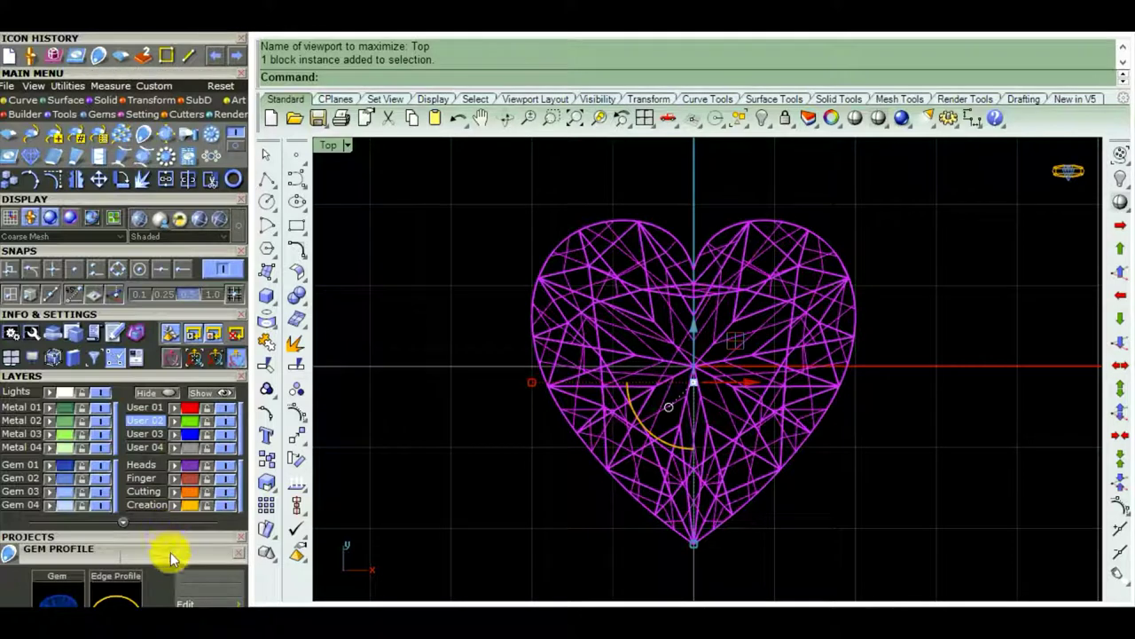
{"action": "scroll", "coordinate": [175, 401], "scroll_direction": "down", "scroll_amount": 3}
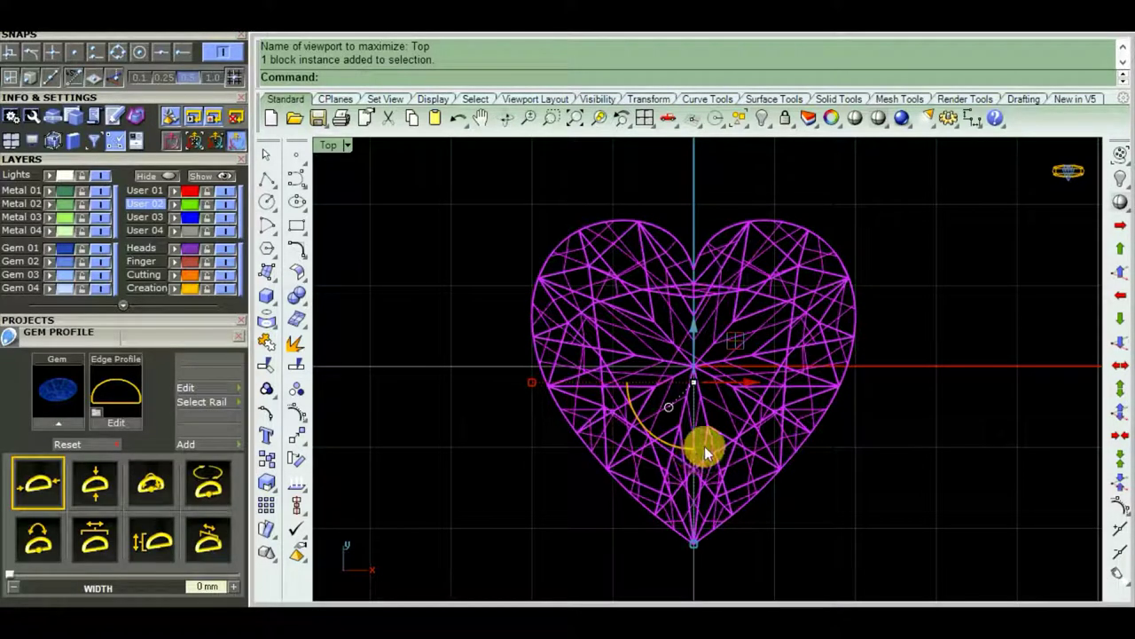
{"action": "left_click", "coordinate": [835, 407]}
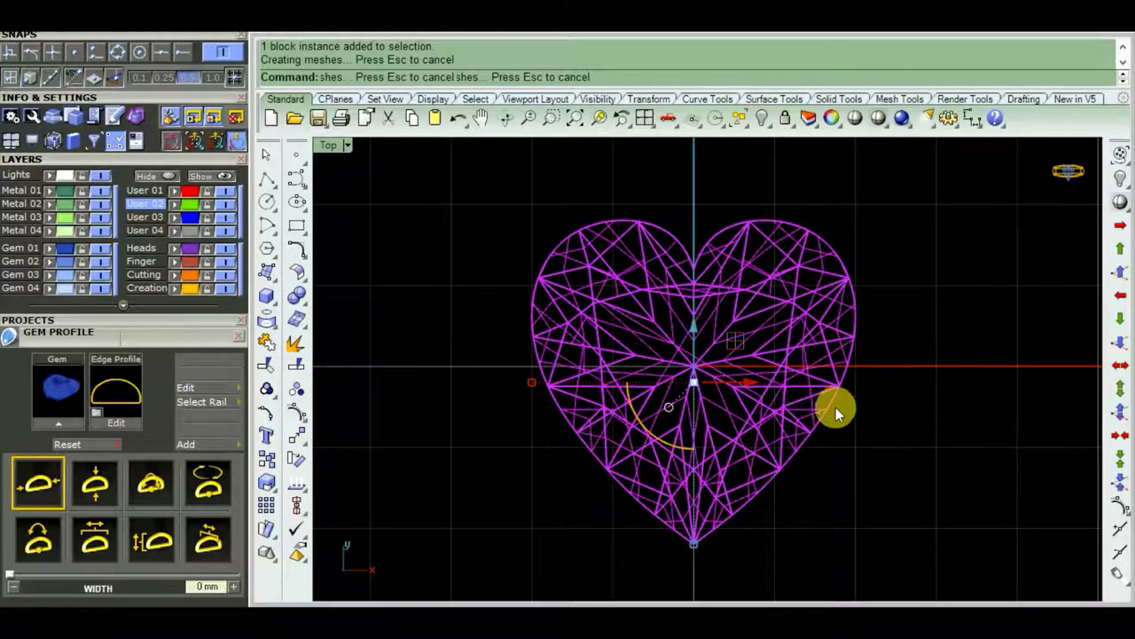
{"action": "left_click", "coordinate": [828, 407]}
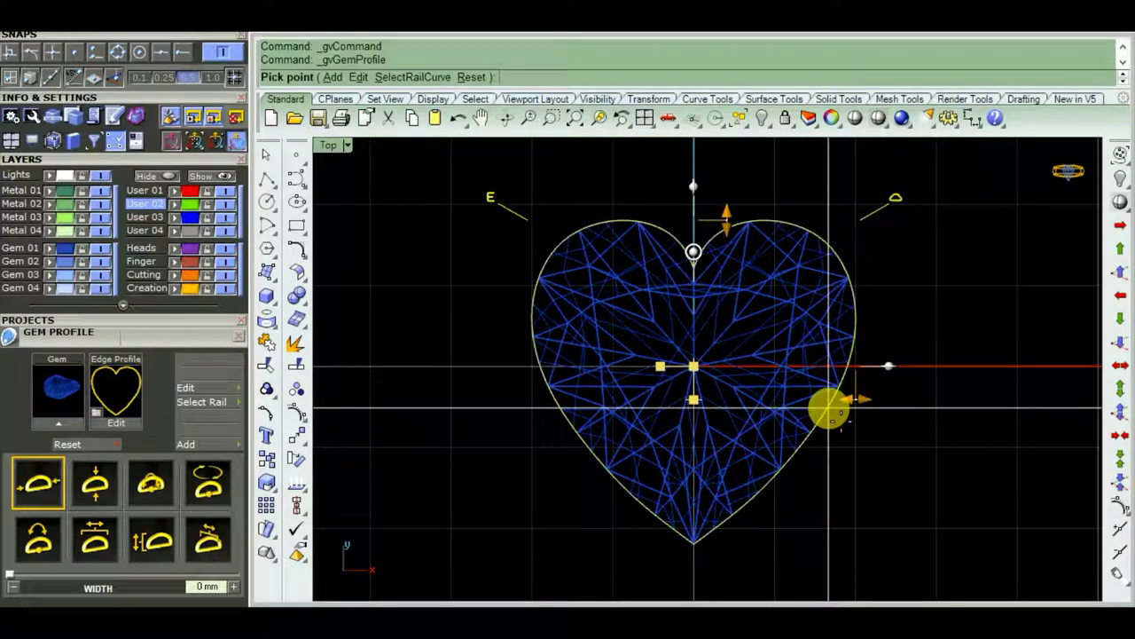
{"action": "right_click", "coordinate": [828, 408]}
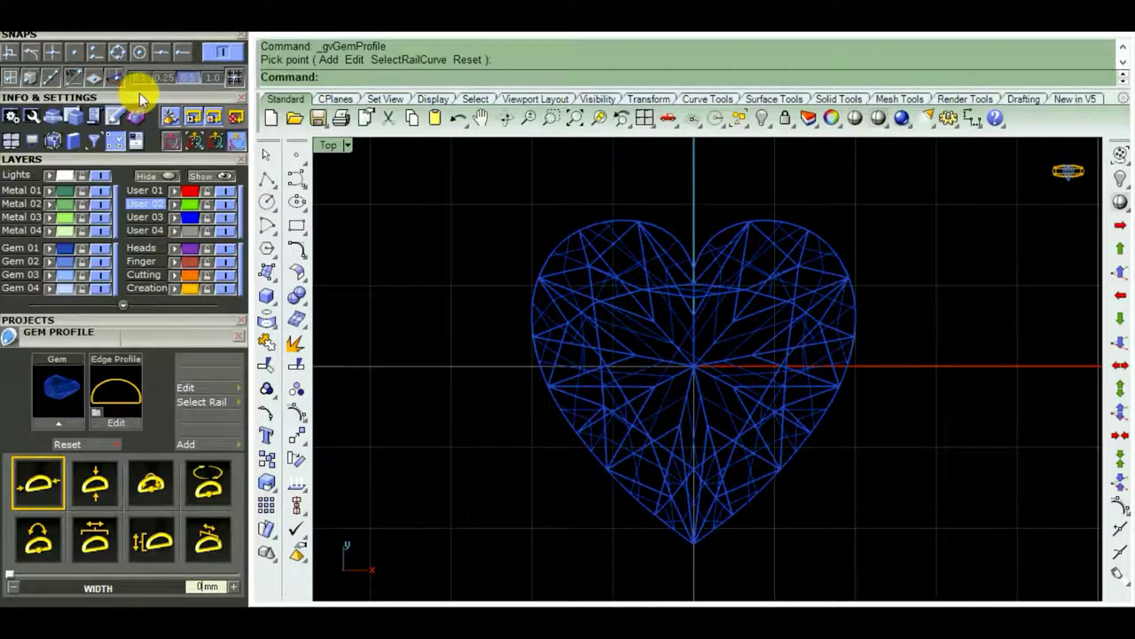
- Hide the Gem 01 layer so only the yellow heart outline remains
{"action": "left_click_drag", "start_coordinate": [139, 94], "coordinate": [124, 337]}
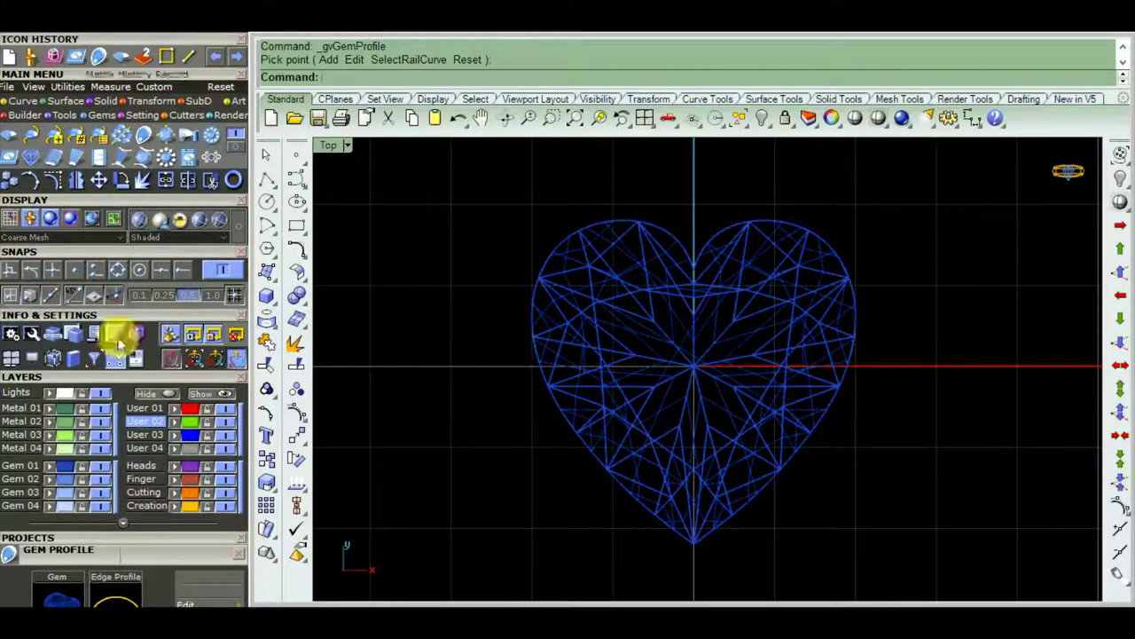
{"action": "left_click", "coordinate": [96, 465]}
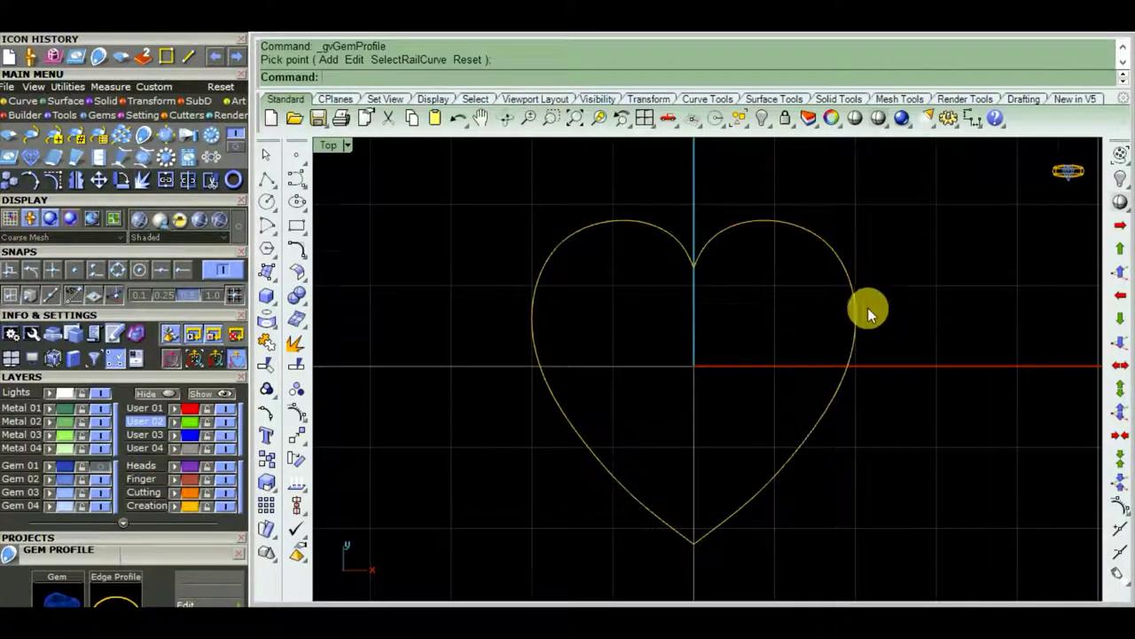
{"action": "scroll", "coordinate": [825, 364], "scroll_direction": "down", "scroll_amount": 5}
{"action": "mouse_move", "coordinate": [760, 372]}
{"action": "right_mouse_down"}
{"action": "mouse_move", "coordinate": [659, 370]}
{"action": "mouse_move", "coordinate": [685, 406]}
{"action": "right_mouse_up"}
{"action": "scroll", "coordinate": [648, 371], "scroll_direction": "up", "scroll_amount": 6}
{"action": "scroll", "coordinate": [656, 395], "scroll_direction": "down", "scroll_amount": 2}
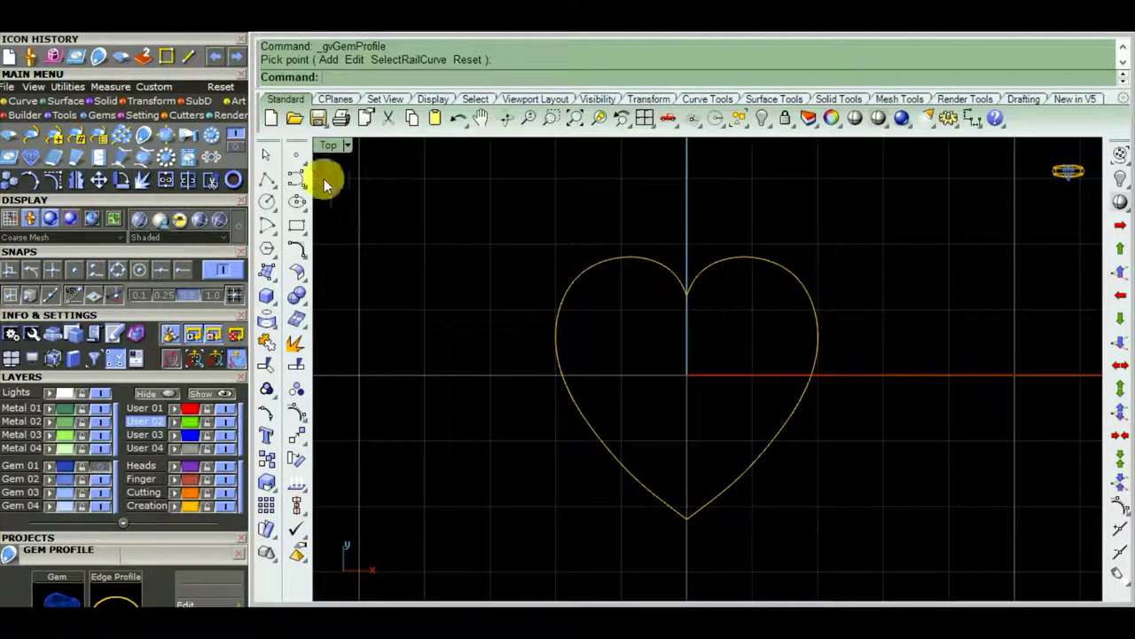
- Draw a BothSides vertical line from origin 0, extending above and below the heart
{"action": "left_click", "coordinate": [275, 195]}
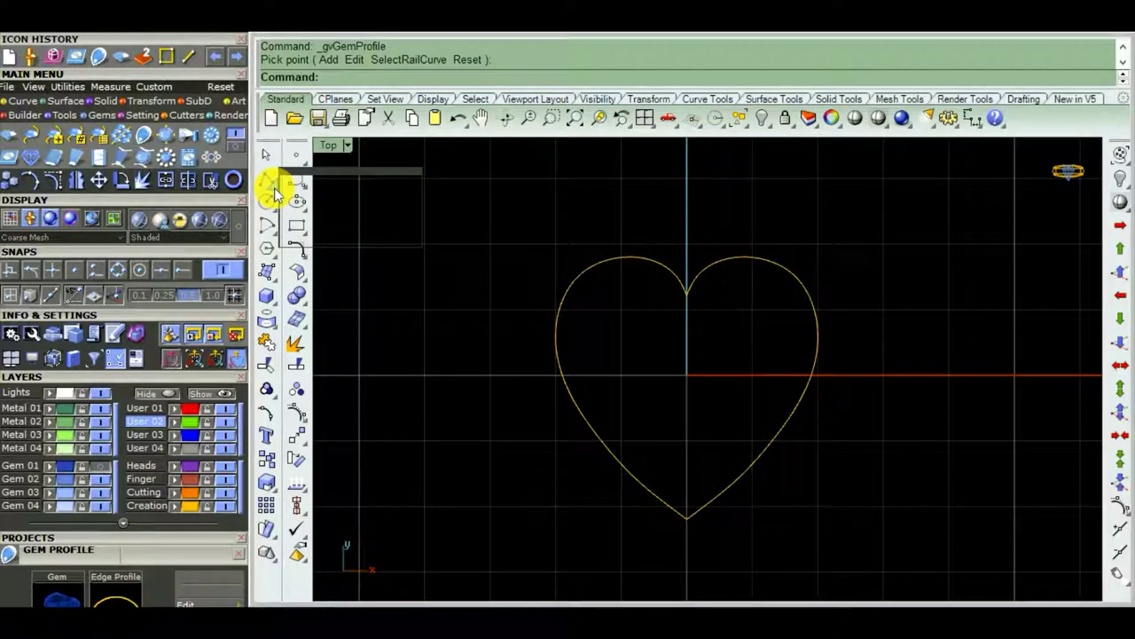
{"action": "left_click", "coordinate": [325, 204]}
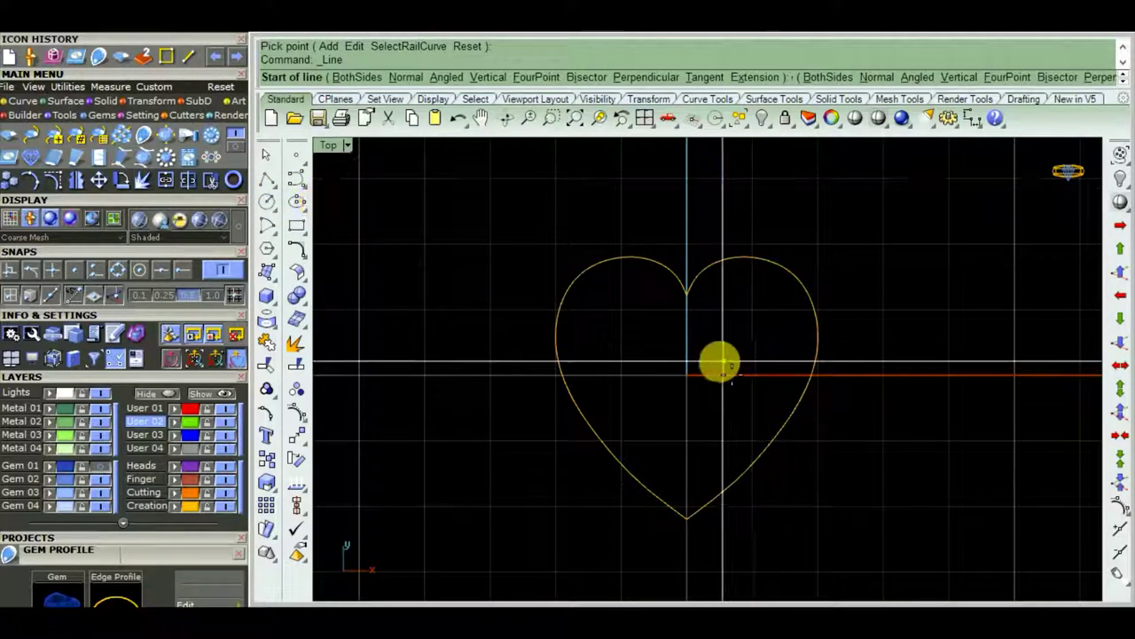
{"action": "type", "text": "0"}
{"action": "key", "text": "Return"}
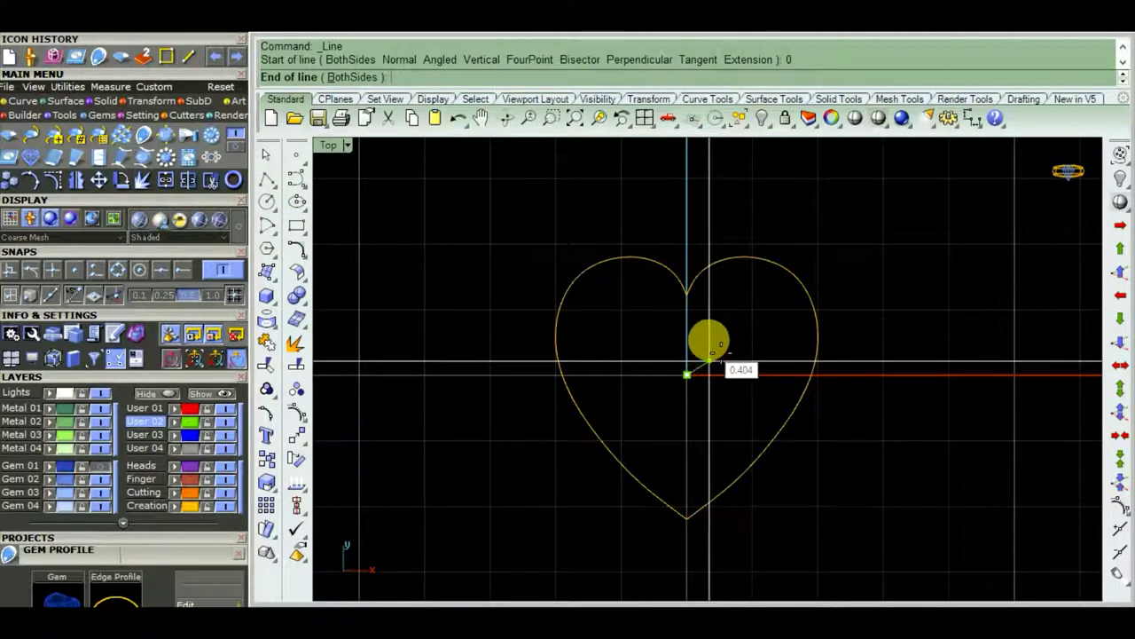
{"action": "left_click", "coordinate": [355, 78]}
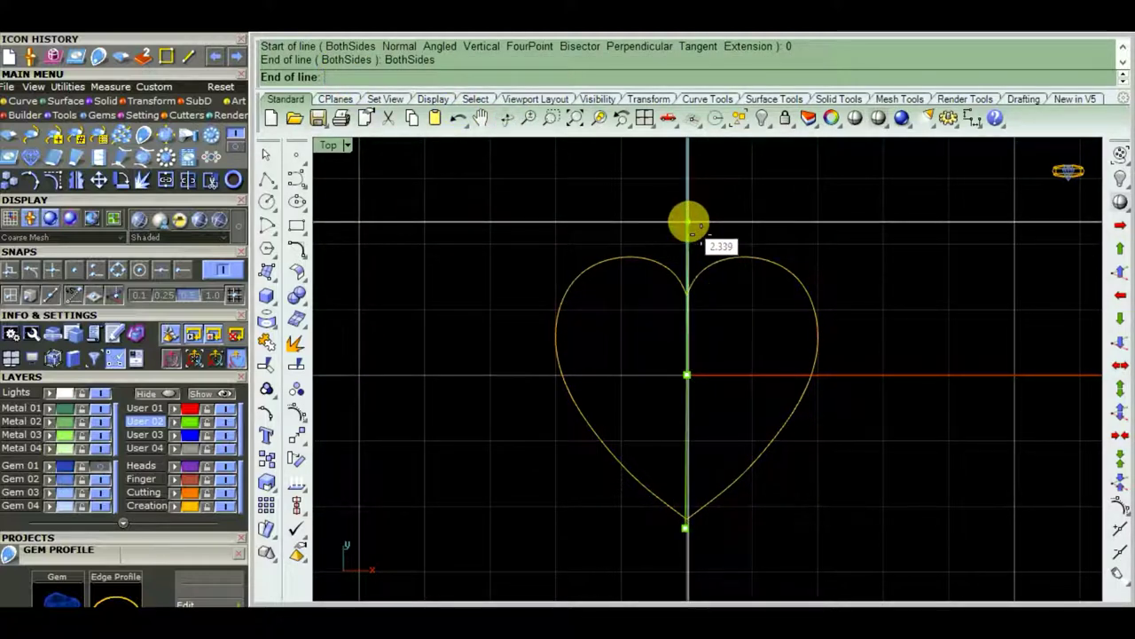
{"action": "left_click", "coordinate": [690, 184]}
{"action": "scroll", "coordinate": [863, 383], "scroll_direction": "down", "scroll_amount": 2}
{"action": "scroll", "coordinate": [776, 366], "scroll_direction": "down", "scroll_amount": 2}
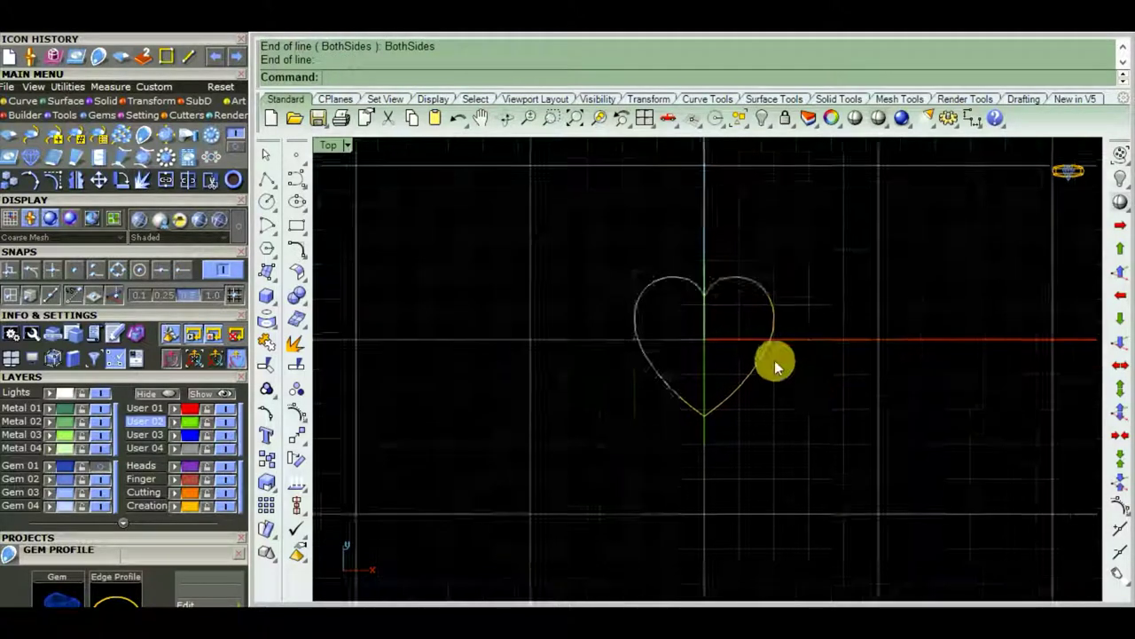
{"action": "scroll", "coordinate": [776, 367], "scroll_direction": "up", "scroll_amount": 5}
{"action": "scroll", "coordinate": [743, 357], "scroll_direction": "down", "scroll_amount": 4}
{"action": "scroll", "coordinate": [810, 385], "scroll_direction": "down", "scroll_amount": 1}
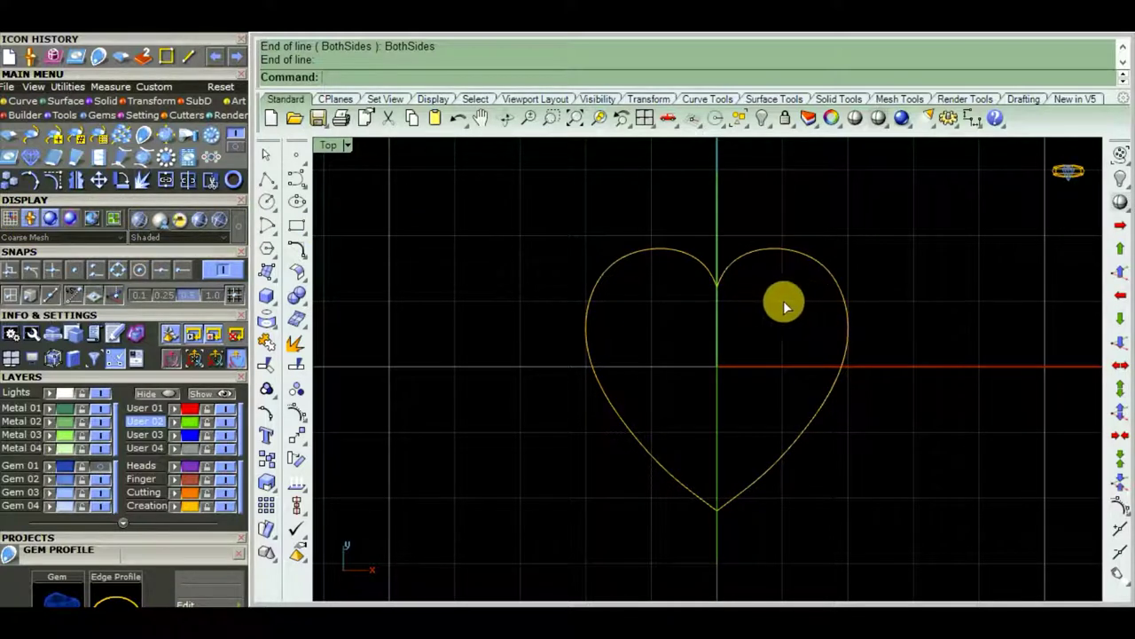
- Split the heart outline using the vertical centre line as the cutter
{"action": "key", "text": "Escape"}
{"action": "key", "text": "F7"}
{"action": "scroll", "coordinate": [772, 341], "scroll_direction": "down", "scroll_amount": 5}
{"action": "scroll", "coordinate": [710, 346], "scroll_direction": "up", "scroll_amount": 8}
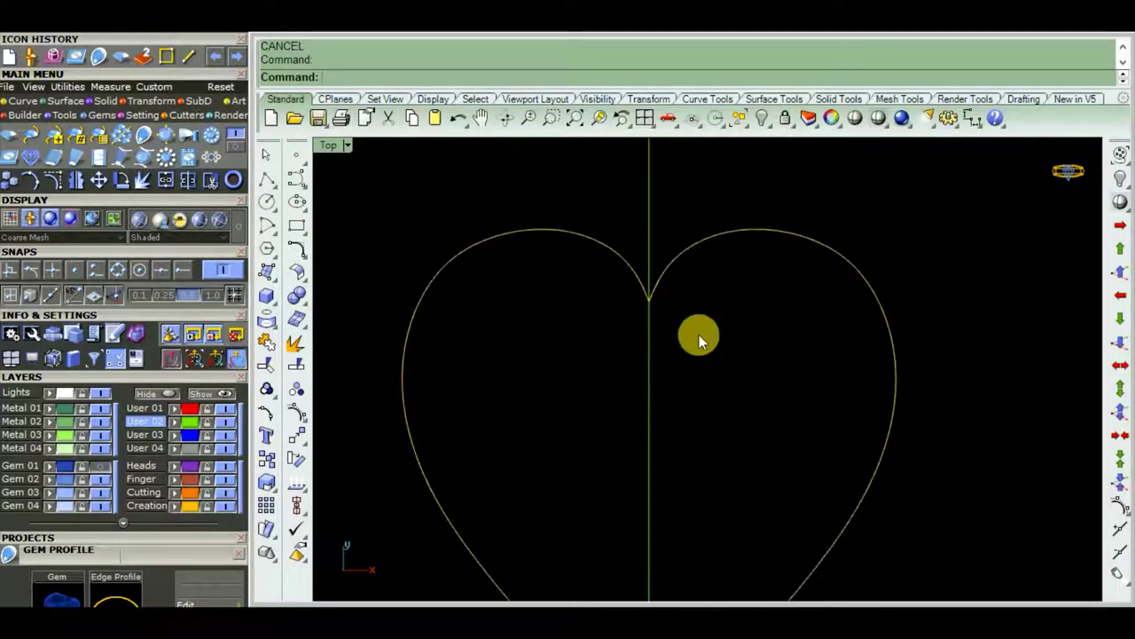
{"action": "scroll", "coordinate": [699, 334], "scroll_direction": "down", "scroll_amount": 3}
{"action": "right_click_drag", "start_coordinate": [691, 392], "coordinate": [752, 377]}
{"action": "scroll", "coordinate": [703, 359], "scroll_direction": "up", "scroll_amount": 2}
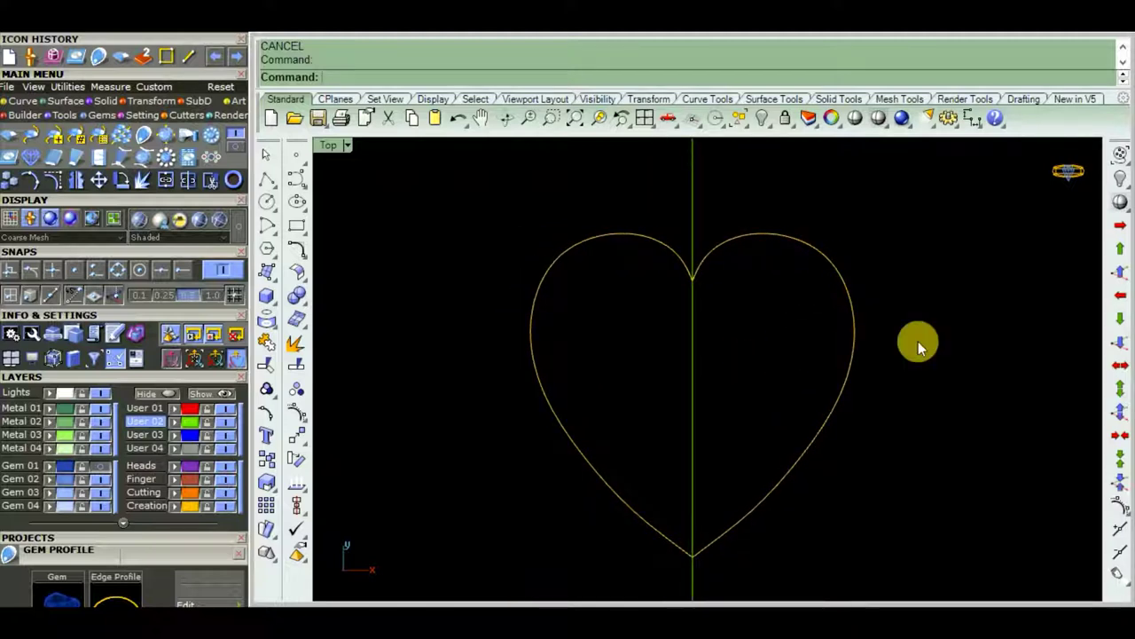
{"action": "left_click_drag", "start_coordinate": [803, 357], "coordinate": [804, 356]}
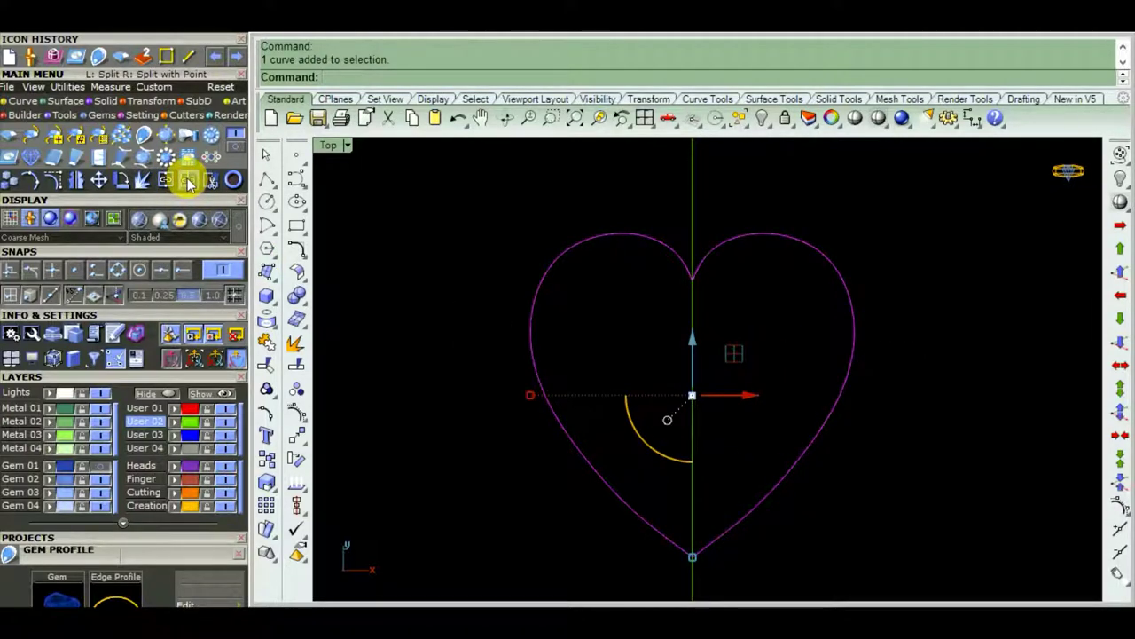
{"action": "left_click", "coordinate": [188, 182]}
{"action": "mouse_move", "coordinate": [765, 171]}
{"action": "left_mouse_down"}
{"action": "mouse_move", "coordinate": [578, 186]}
{"action": "mouse_move", "coordinate": [585, 288]}
{"action": "left_mouse_up"}
{"action": "key", "text": "Return"}
- Delete the left half of the heart and select the remaining right half
{"action": "key", "text": "Delete"}
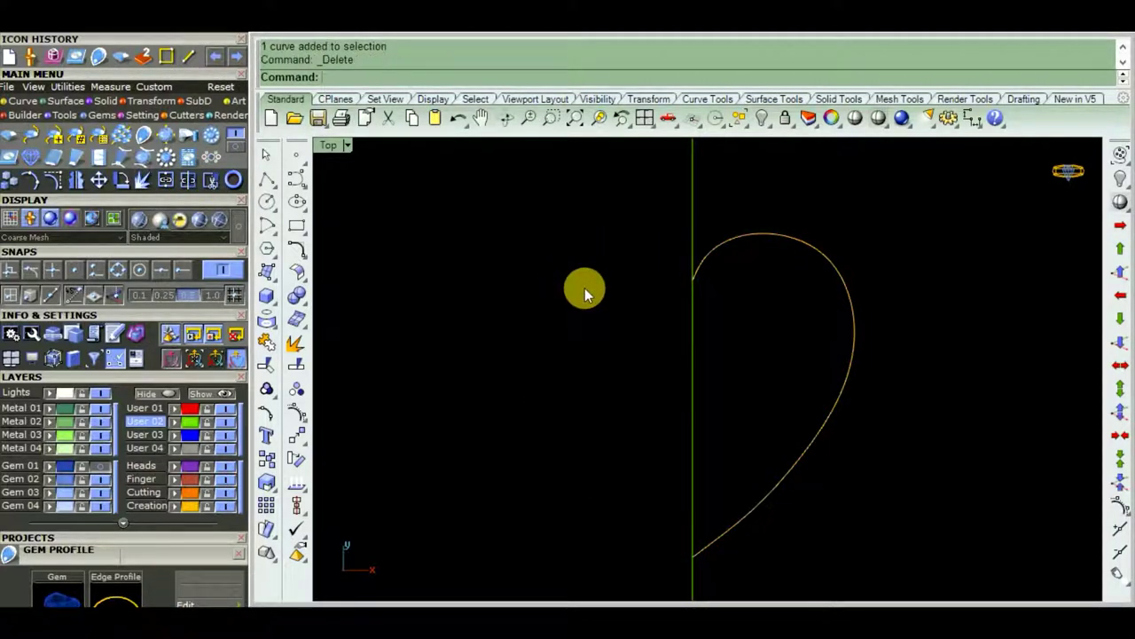
{"action": "scroll", "coordinate": [838, 320], "scroll_direction": "up", "scroll_amount": 2}
{"action": "scroll", "coordinate": [836, 322], "scroll_direction": "down", "scroll_amount": 4}
{"action": "scroll", "coordinate": [752, 322], "scroll_direction": "up", "scroll_amount": 1}
{"action": "scroll", "coordinate": [736, 322], "scroll_direction": "up", "scroll_amount": 1}
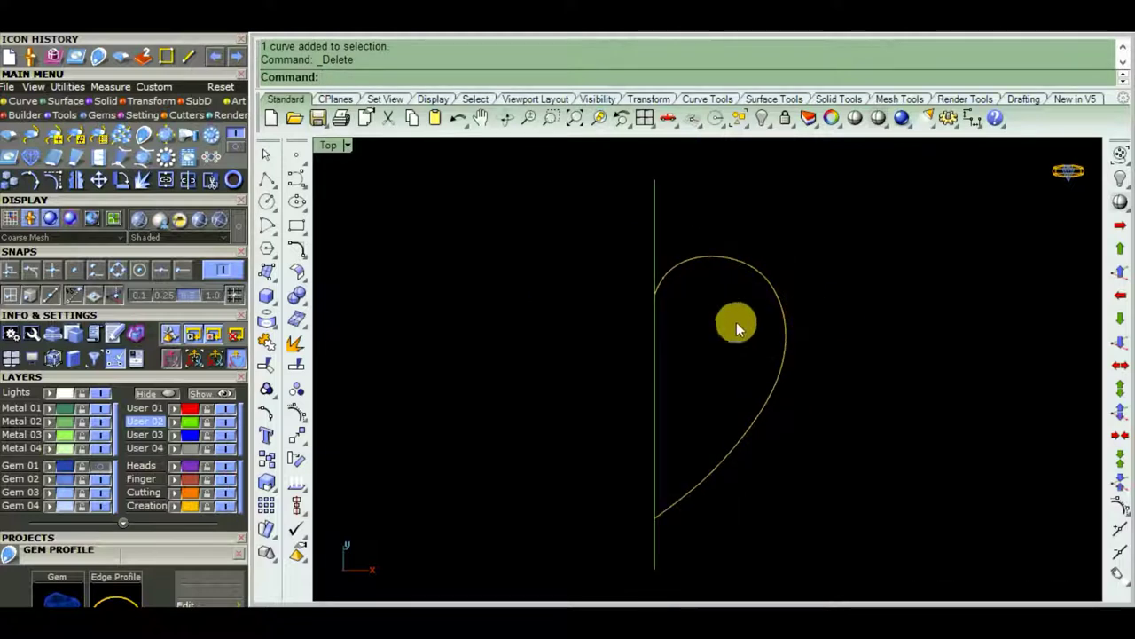
{"action": "scroll", "coordinate": [737, 326], "scroll_direction": "up", "scroll_amount": 1}
{"action": "left_click_drag", "start_coordinate": [716, 351], "coordinate": [717, 351]}
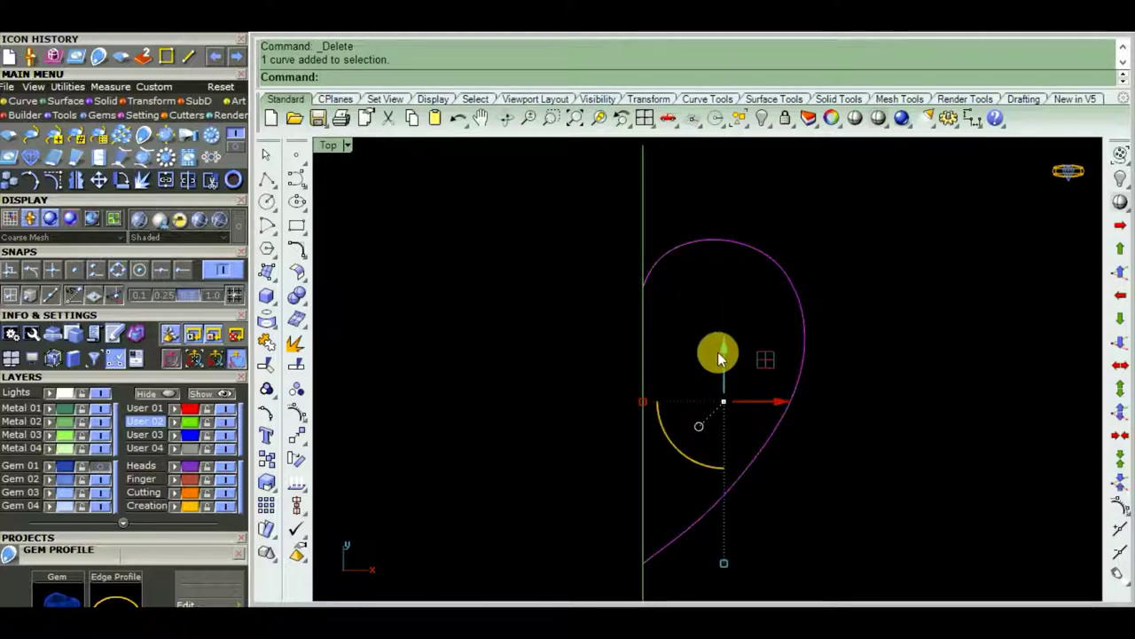
{"action": "scroll", "coordinate": [722, 350], "scroll_direction": "down", "scroll_amount": 2}
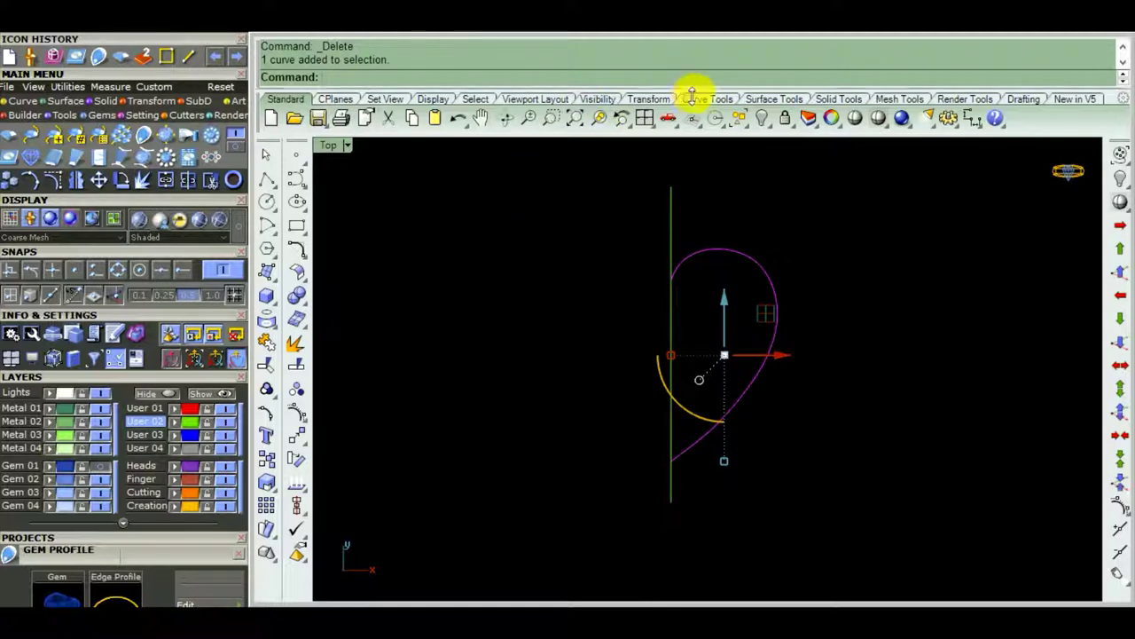
- Rebuild the right half-heart curve to 11 control points at degree 3
{"action": "left_click", "coordinate": [720, 98]}
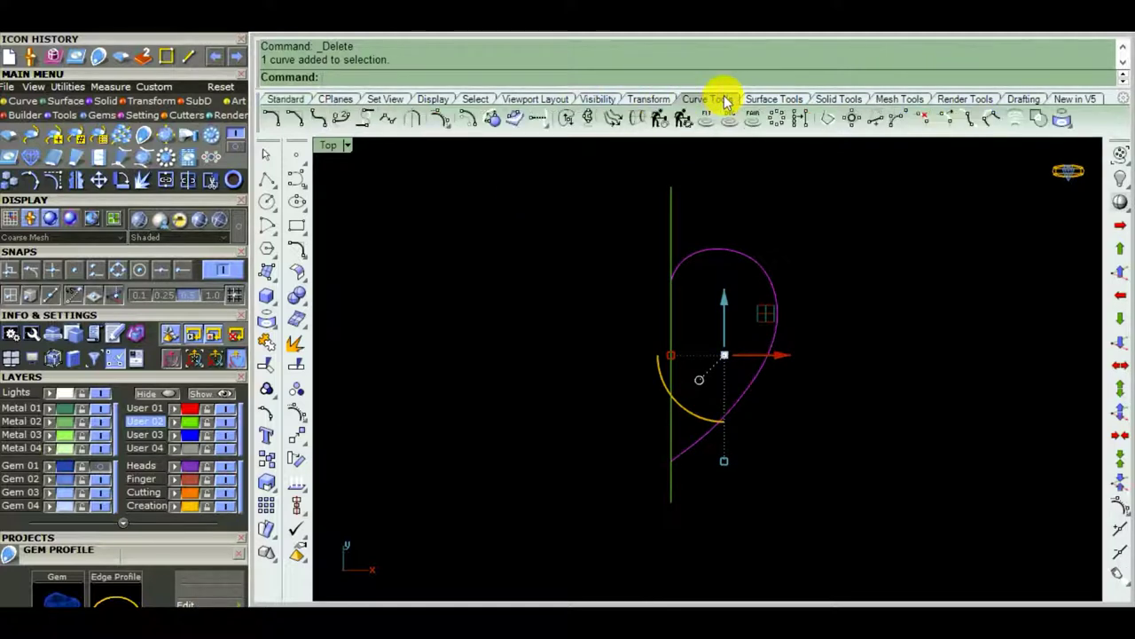
{"action": "left_click", "coordinate": [659, 121]}
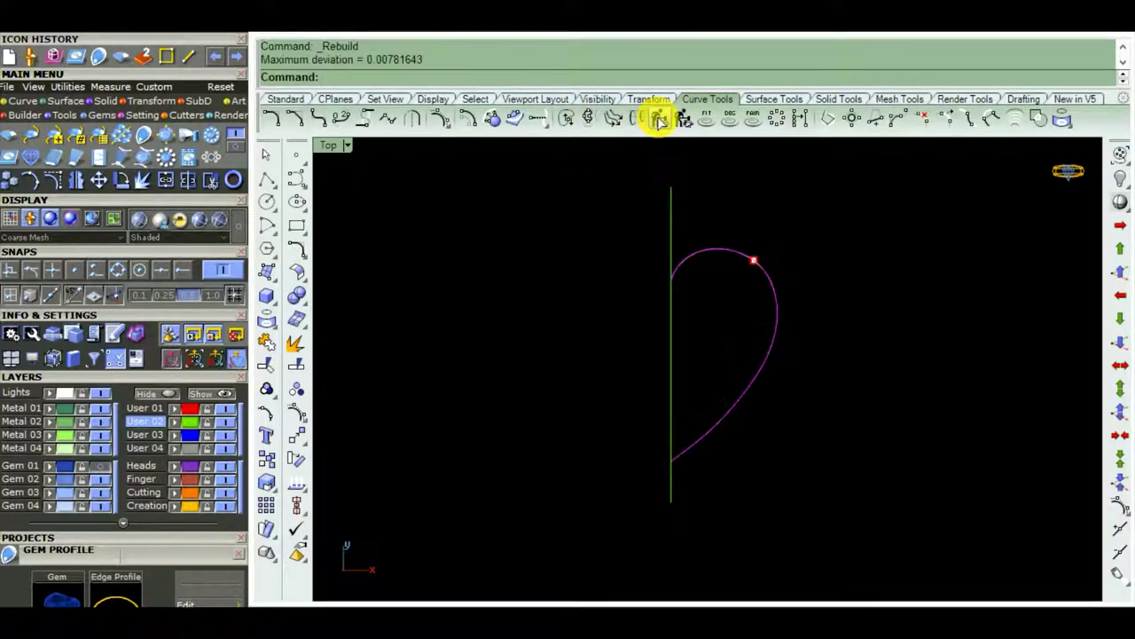
{"action": "double_click", "coordinate": [1013, 325]}
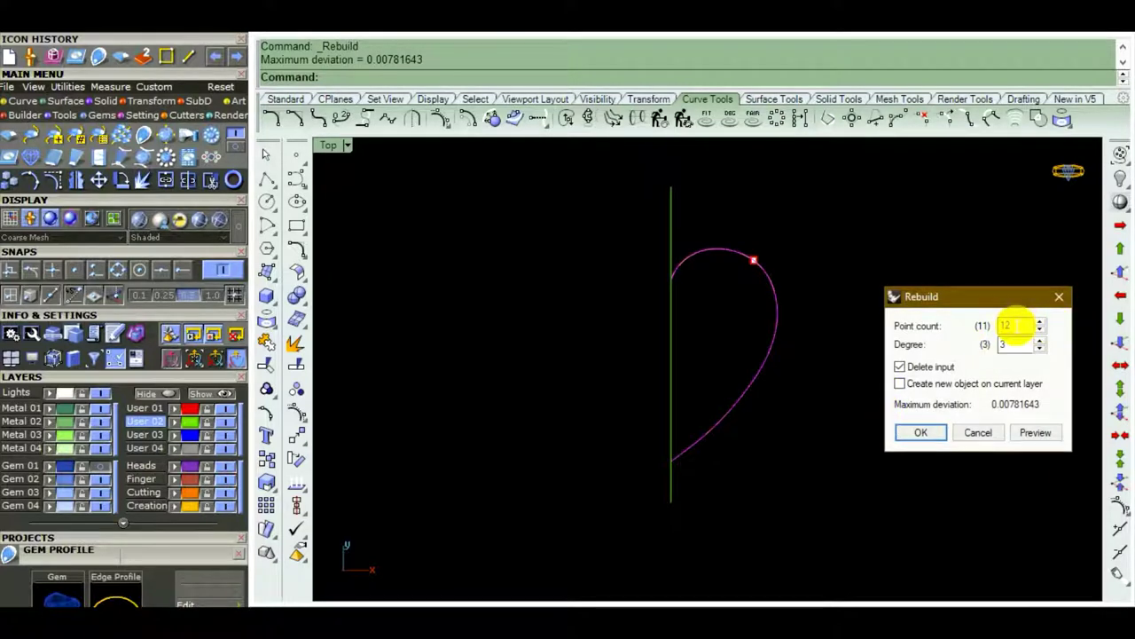
{"action": "type", "text": "11"}
{"action": "left_click", "coordinate": [1035, 432]}
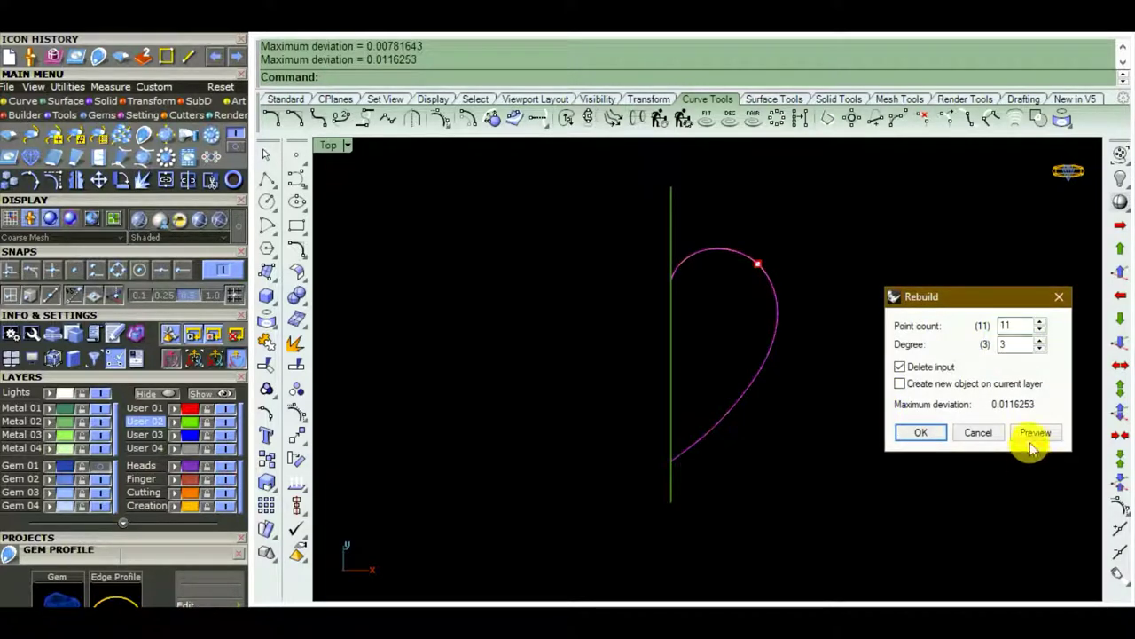
{"action": "left_click", "coordinate": [921, 437]}
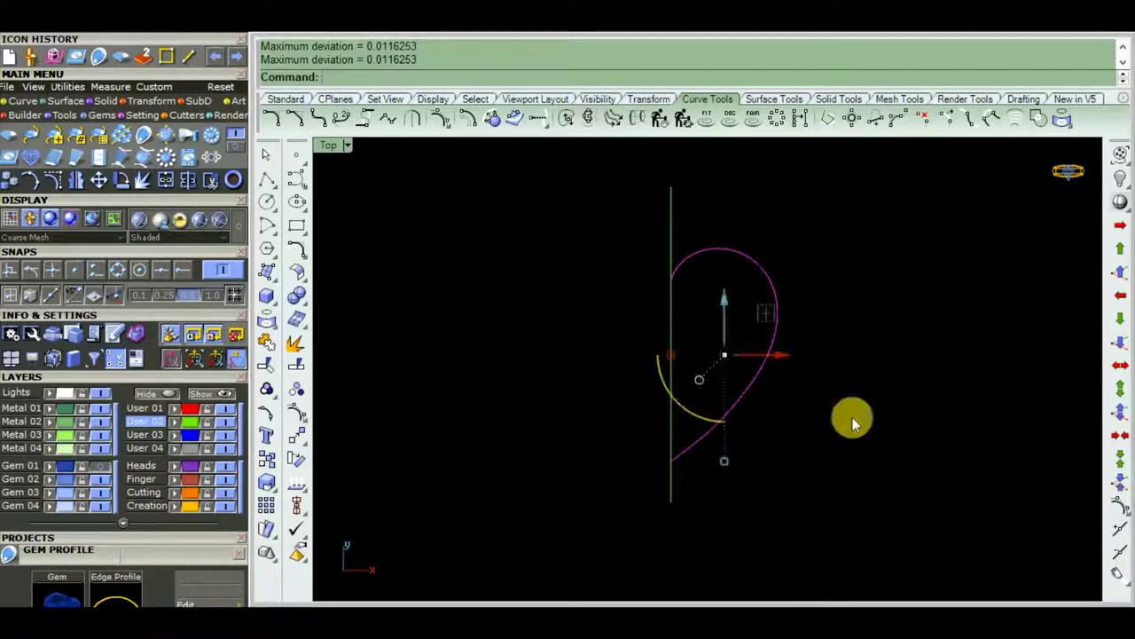
{"action": "scroll", "coordinate": [727, 337], "scroll_direction": "up", "scroll_amount": 2}
{"action": "right_click_drag", "start_coordinate": [843, 377], "coordinate": [883, 321]}
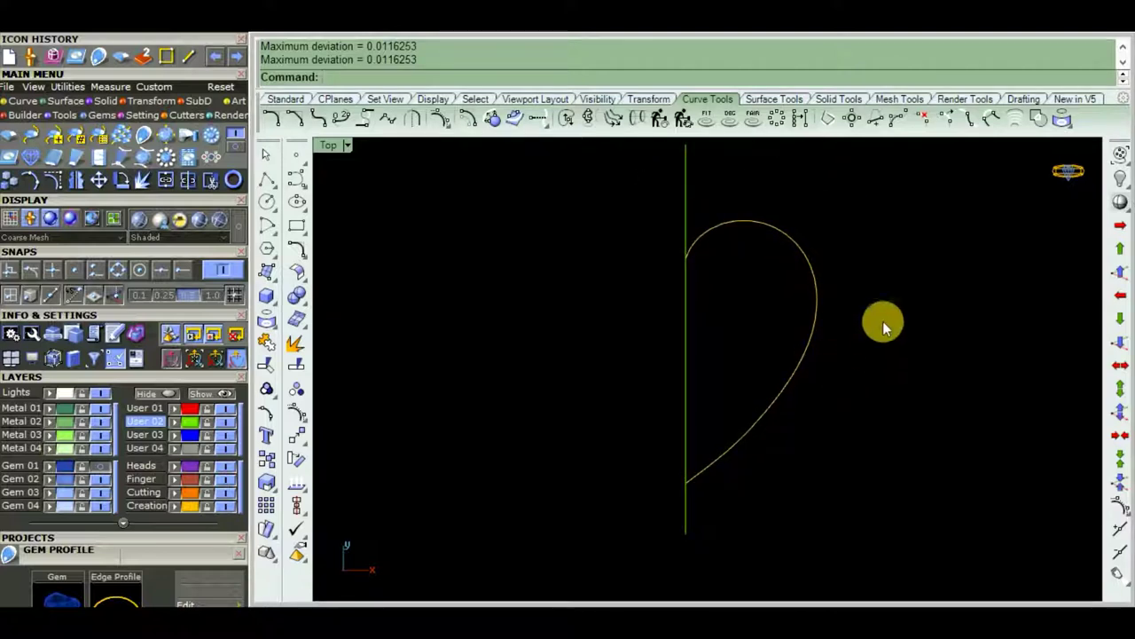
{"action": "left_click_drag", "start_coordinate": [766, 360], "coordinate": [765, 356]}
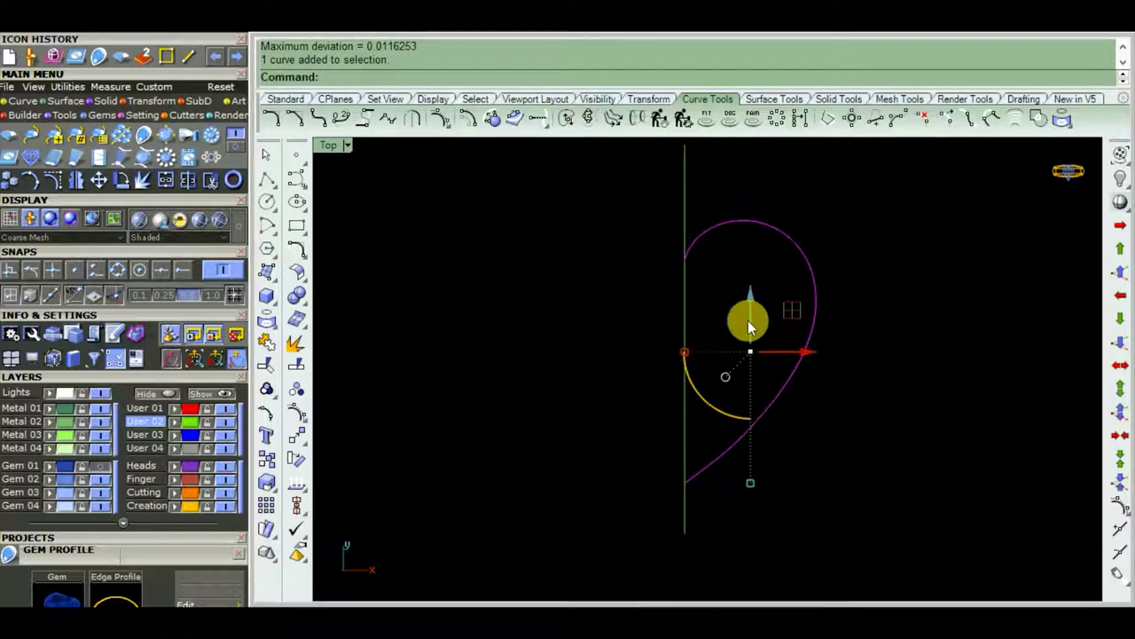
- Offset the half-heart curve 0.1 to the outside
{"action": "left_click", "coordinate": [467, 119]}
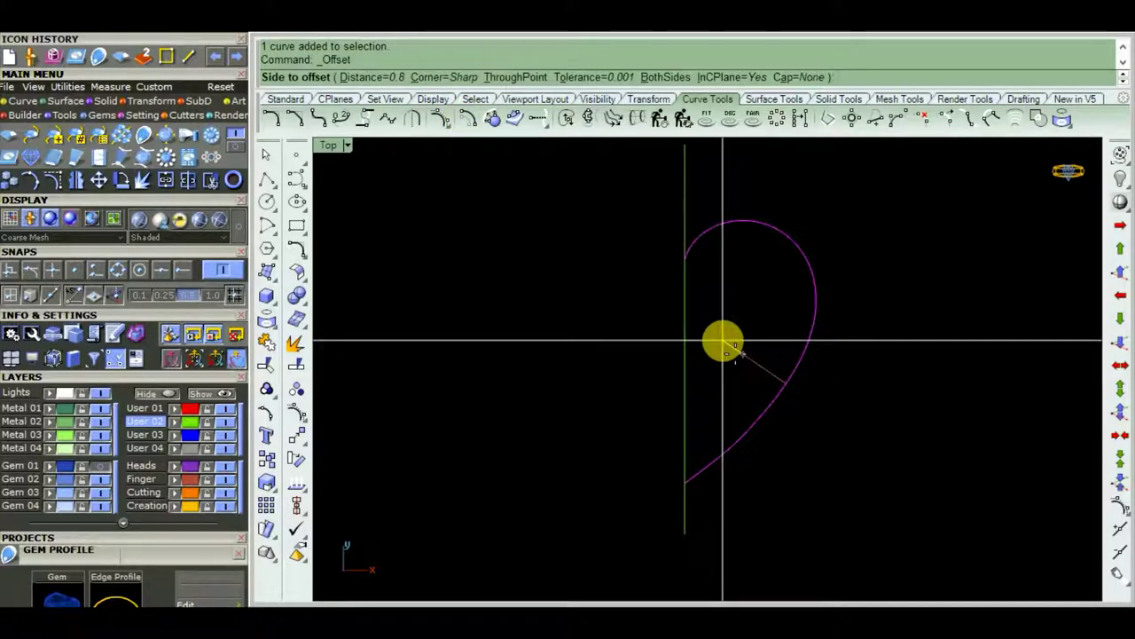
{"action": "type", "text": ".1"}
{"action": "left_click", "coordinate": [898, 398]}
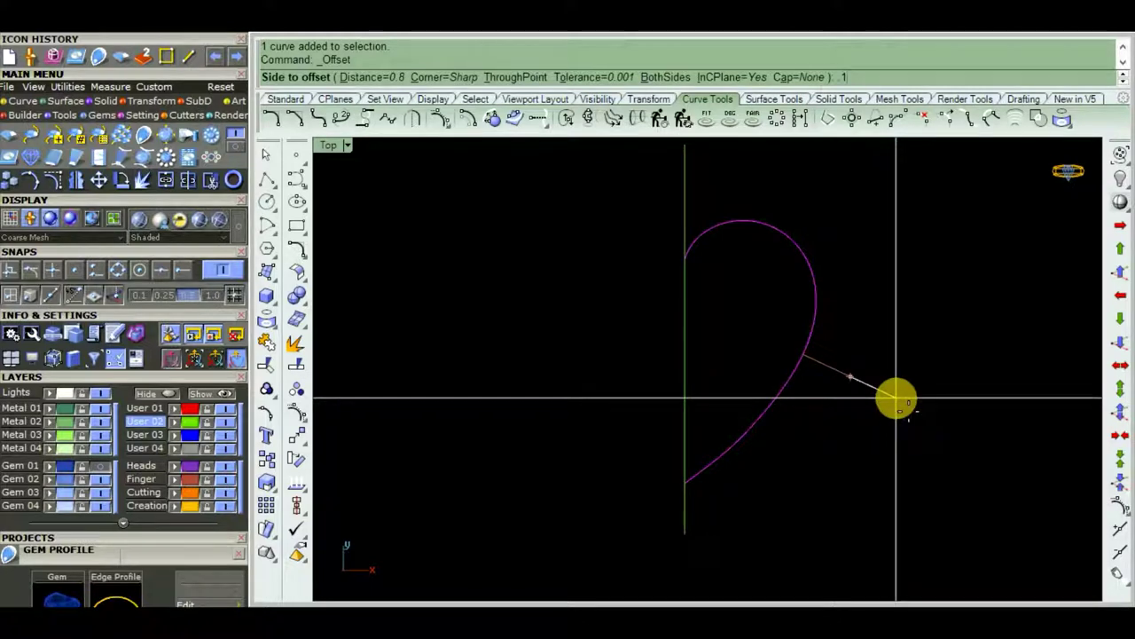
{"action": "key", "text": "Return"}
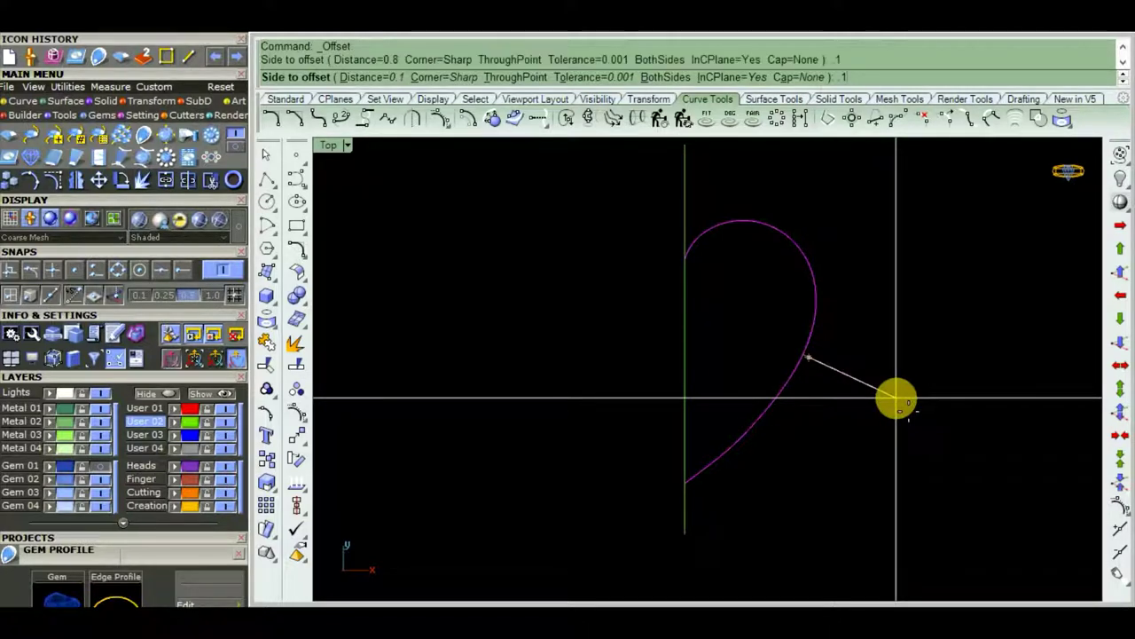
{"action": "left_click", "coordinate": [898, 400]}
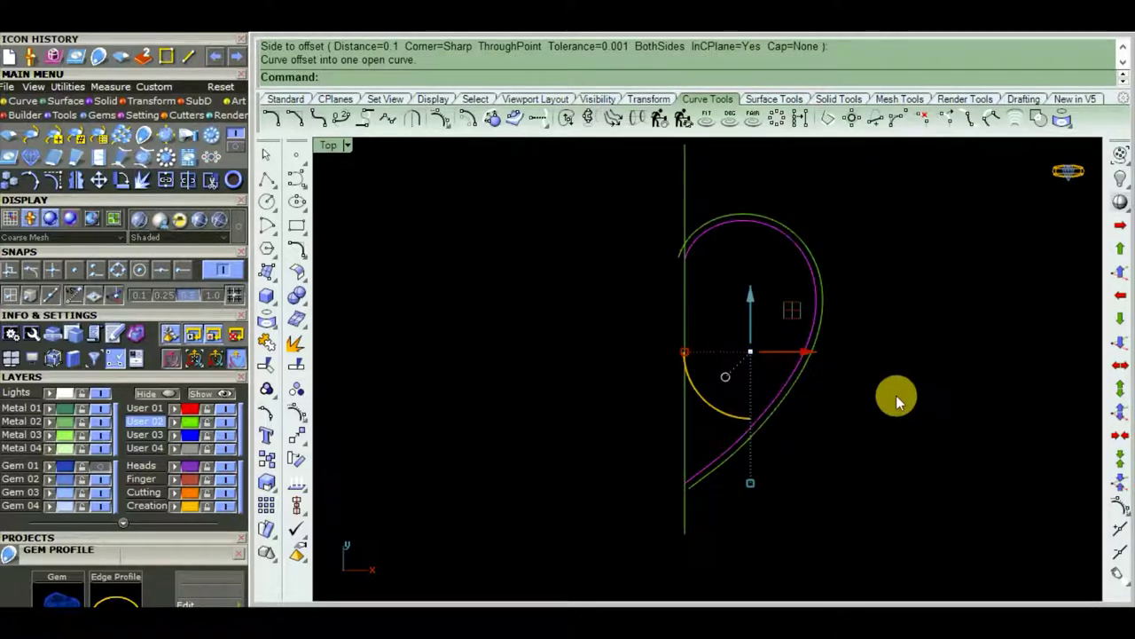
- Delete the original inner curve and select the remaining offset curve
{"action": "scroll", "coordinate": [693, 294], "scroll_direction": "up", "scroll_amount": 2}
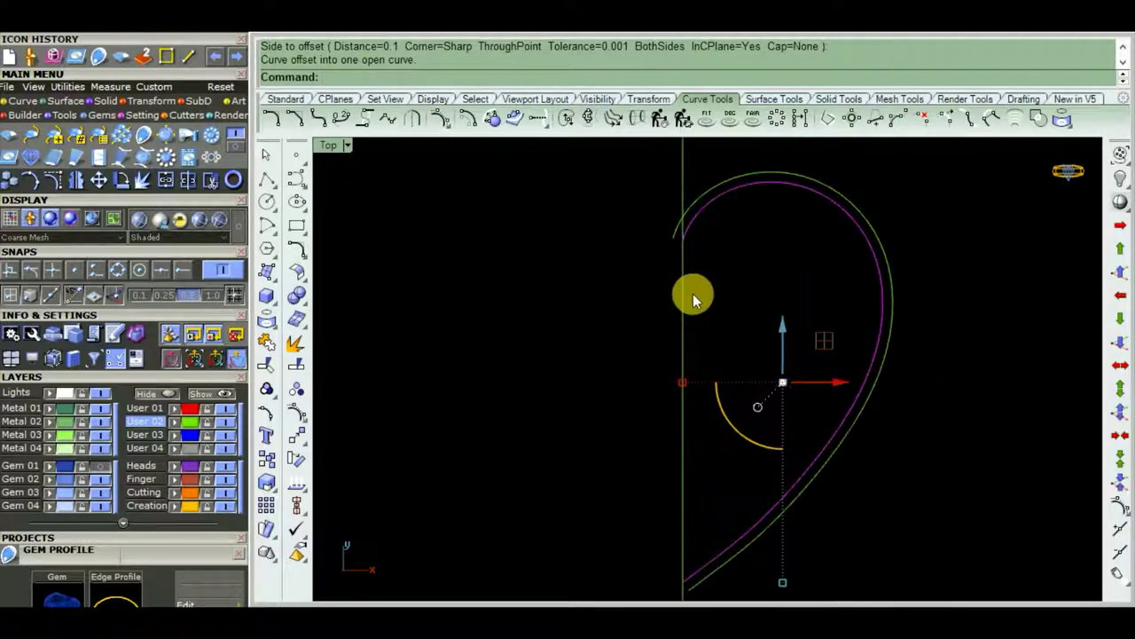
{"action": "scroll", "coordinate": [693, 294], "scroll_direction": "down", "scroll_amount": 3}
{"action": "key", "text": "Delete"}
{"action": "scroll", "coordinate": [780, 393], "scroll_direction": "up", "scroll_amount": 3}
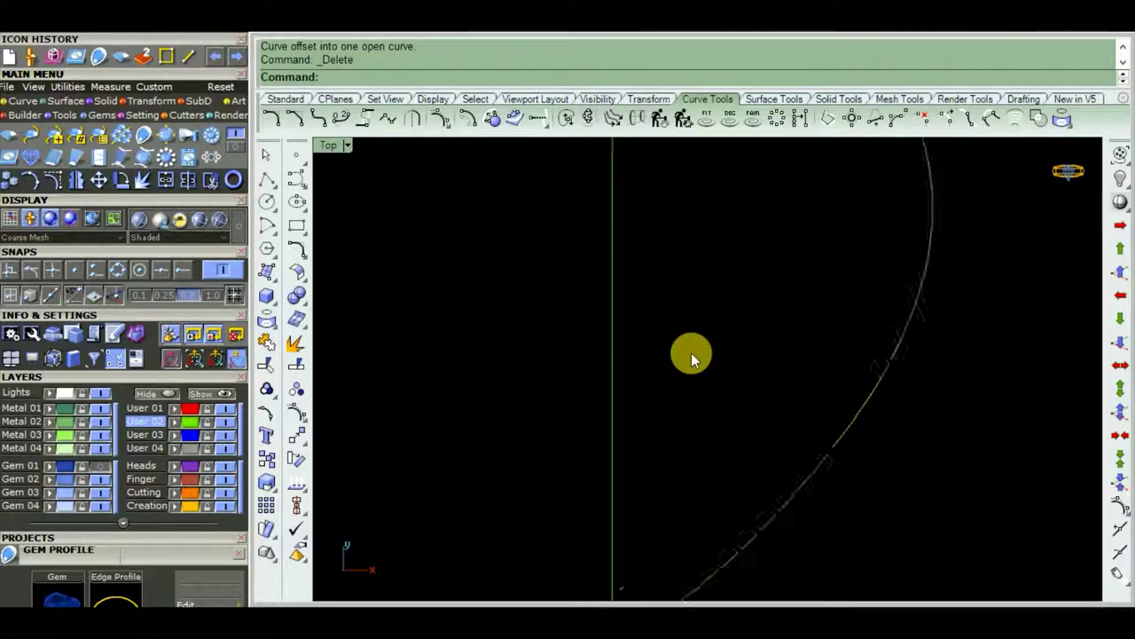
{"action": "scroll", "coordinate": [691, 352], "scroll_direction": "down", "scroll_amount": 3}
{"action": "scroll", "coordinate": [698, 404], "scroll_direction": "up", "scroll_amount": 3}
{"action": "left_click", "coordinate": [654, 407]}
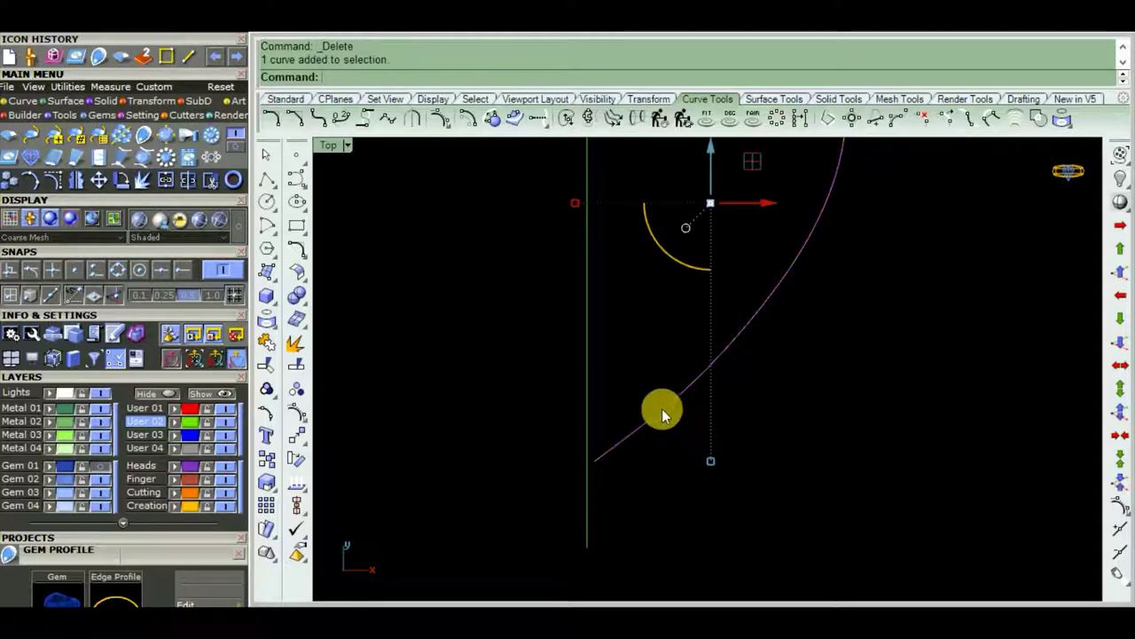
{"action": "scroll", "coordinate": [764, 398], "scroll_direction": "down", "scroll_amount": 2}
{"action": "scroll", "coordinate": [778, 408], "scroll_direction": "down", "scroll_amount": 1}
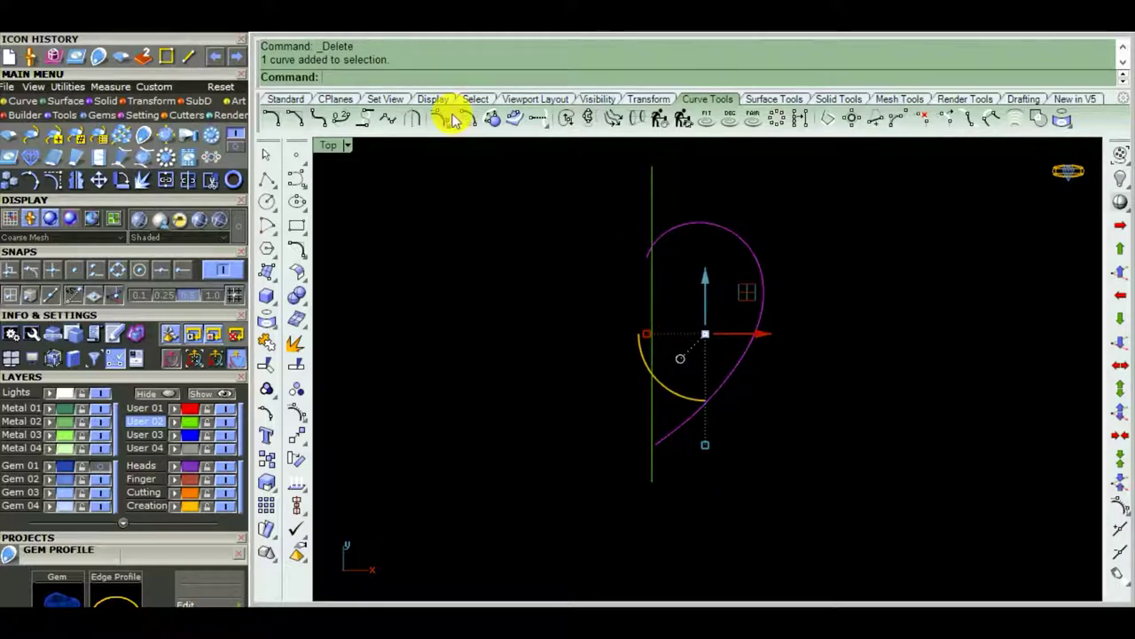
- Try connecting the offset curve to the centre line, then cancel the Connect command
{"action": "left_click", "coordinate": [545, 122]}
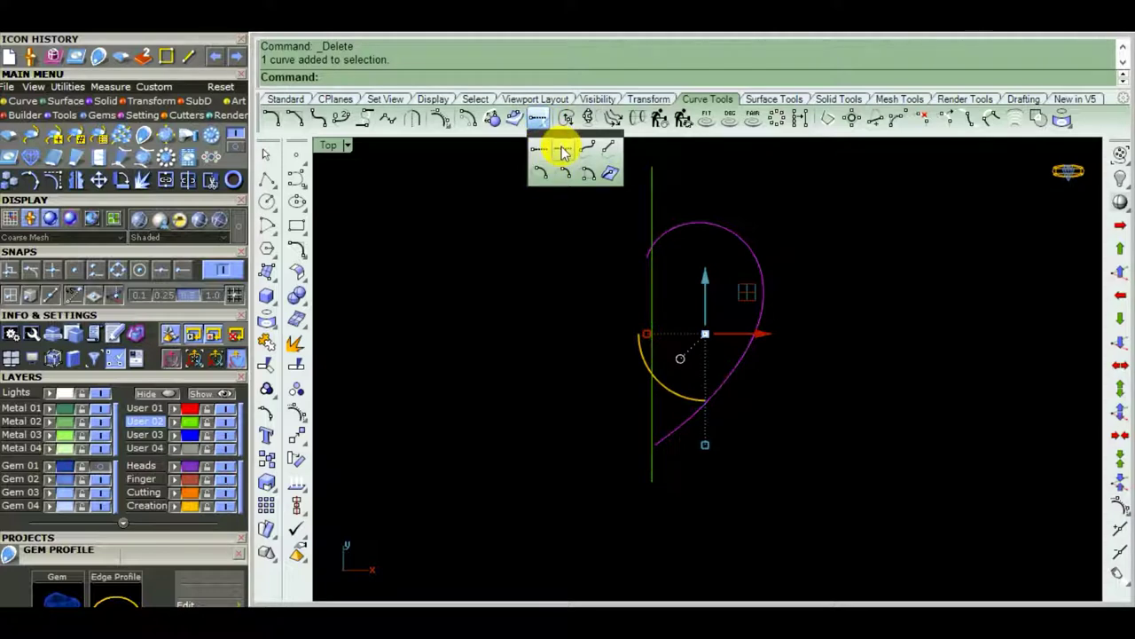
{"action": "left_click", "coordinate": [563, 153]}
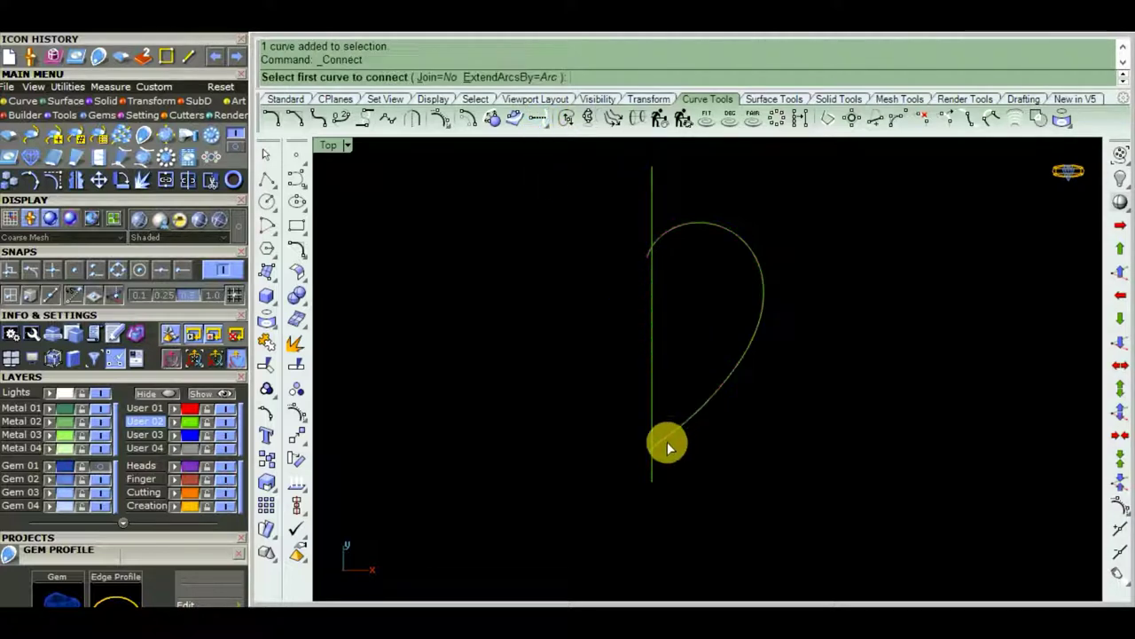
{"action": "scroll", "coordinate": [663, 445], "scroll_direction": "up", "scroll_amount": 3}
{"action": "left_click", "coordinate": [652, 422]}
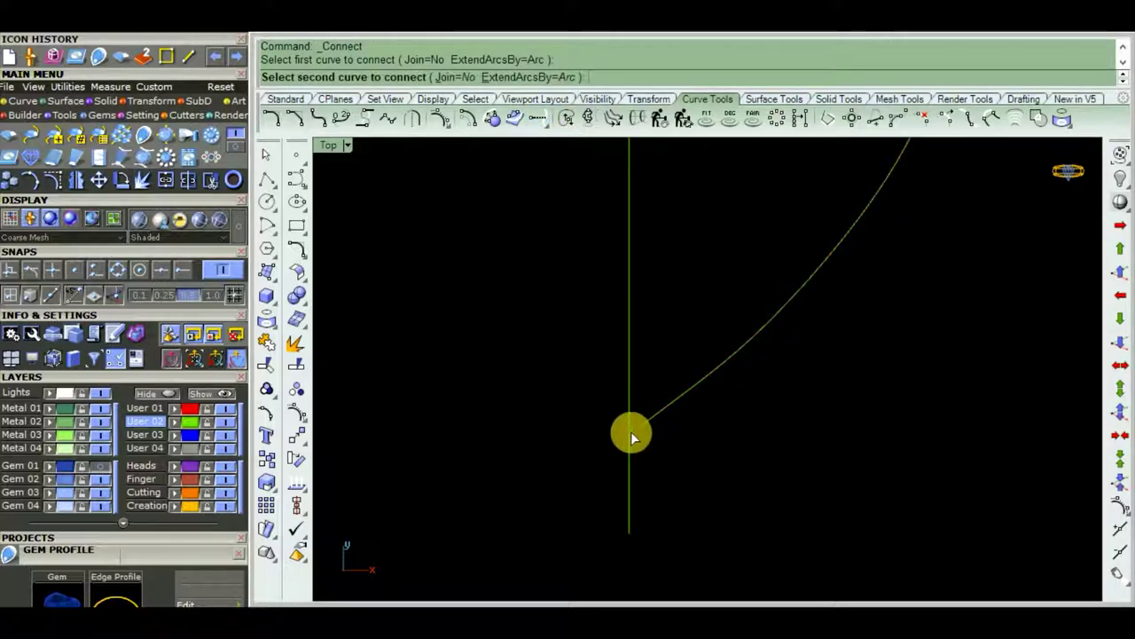
{"action": "left_click", "coordinate": [631, 434]}
{"action": "right_click", "coordinate": [630, 433]}
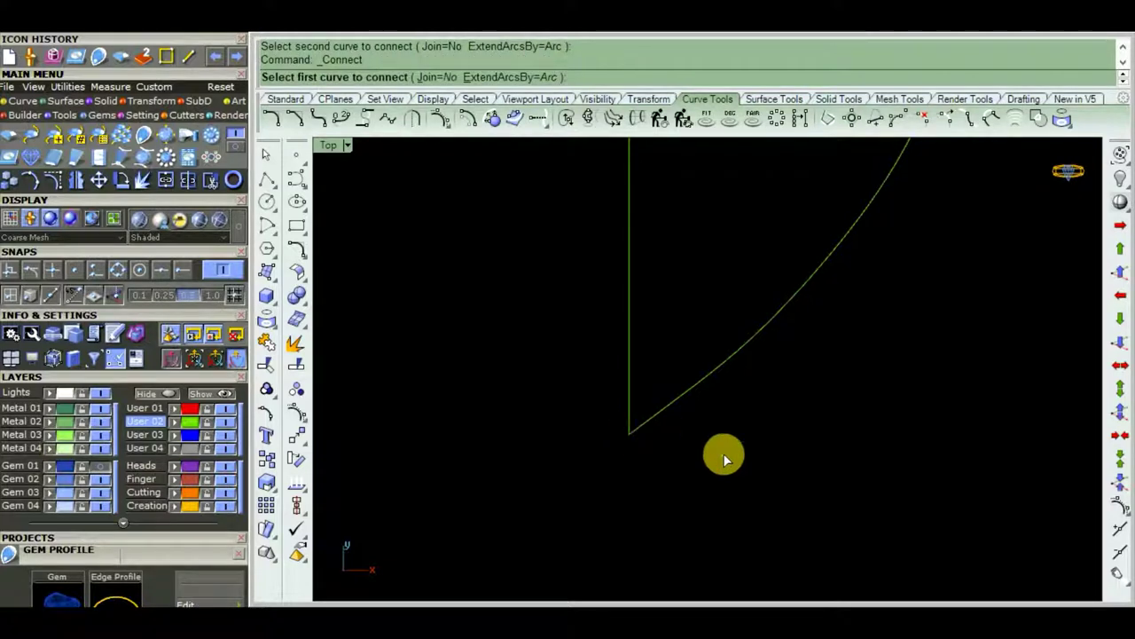
{"action": "key", "text": "Escape"}
- Rebuild the teardrop half-heart curve to 11 control points at degree 3
{"action": "scroll", "coordinate": [724, 448], "scroll_direction": "down", "scroll_amount": 2}
{"action": "right_click_drag", "start_coordinate": [761, 423], "coordinate": [730, 481]}
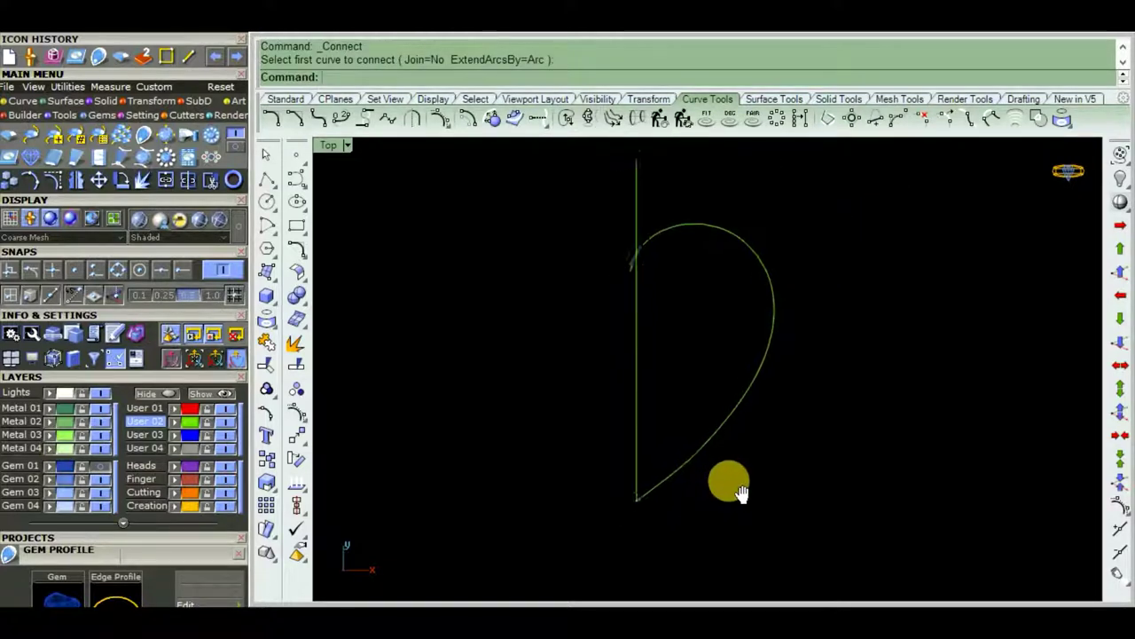
{"action": "left_click", "coordinate": [692, 458]}
{"action": "key", "text": "Escape"}
{"action": "scroll", "coordinate": [789, 462], "scroll_direction": "down", "scroll_amount": 5}
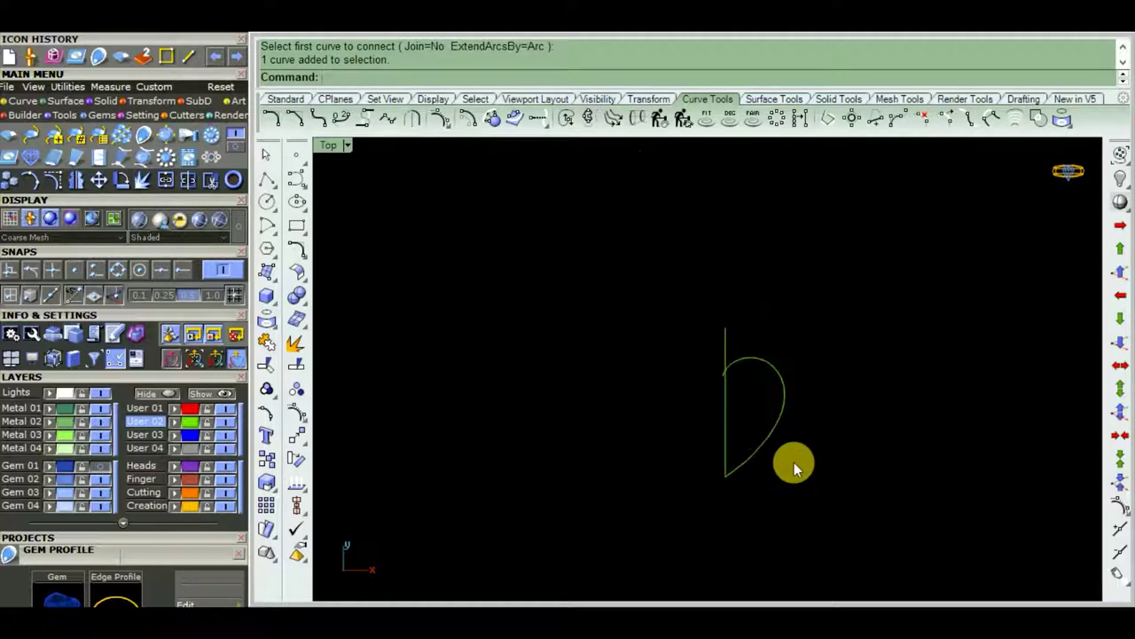
{"action": "scroll", "coordinate": [684, 409], "scroll_direction": "up", "scroll_amount": 2}
{"action": "scroll", "coordinate": [682, 424], "scroll_direction": "up", "scroll_amount": 1}
{"action": "scroll", "coordinate": [710, 421], "scroll_direction": "up", "scroll_amount": 2}
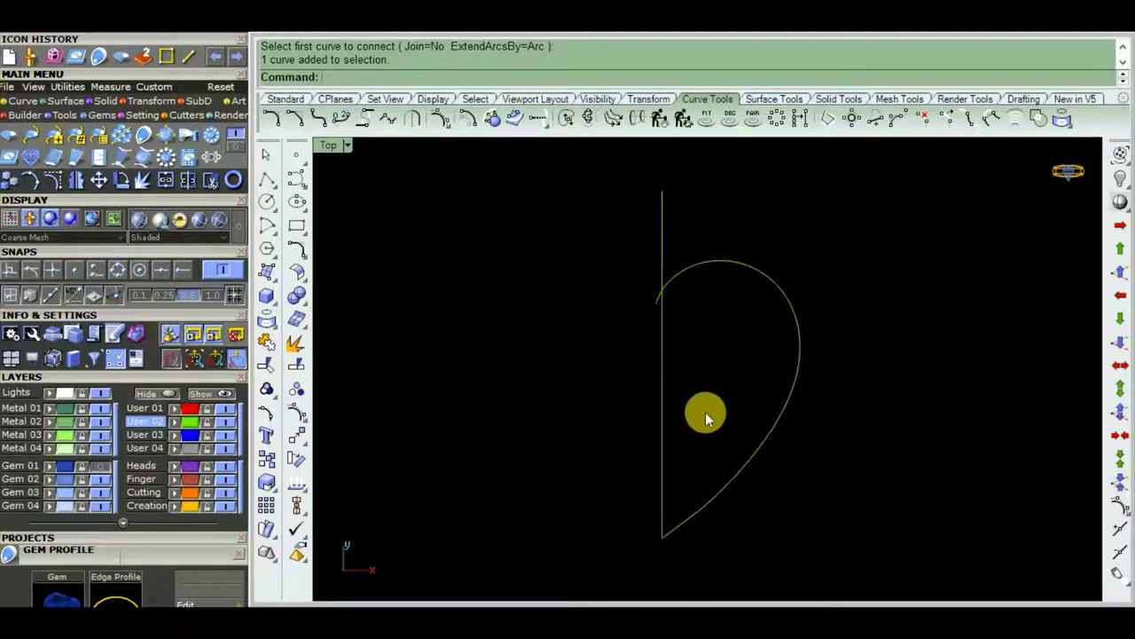
{"action": "left_click", "coordinate": [767, 408]}
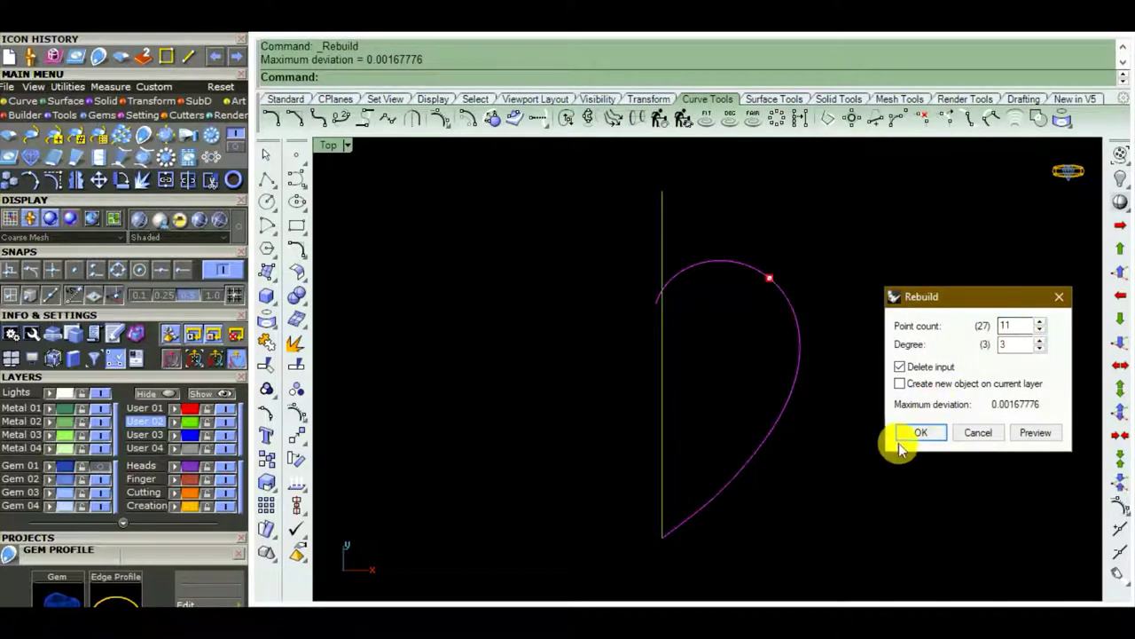
{"action": "left_click", "coordinate": [919, 432]}
{"action": "key", "text": "Escape"}
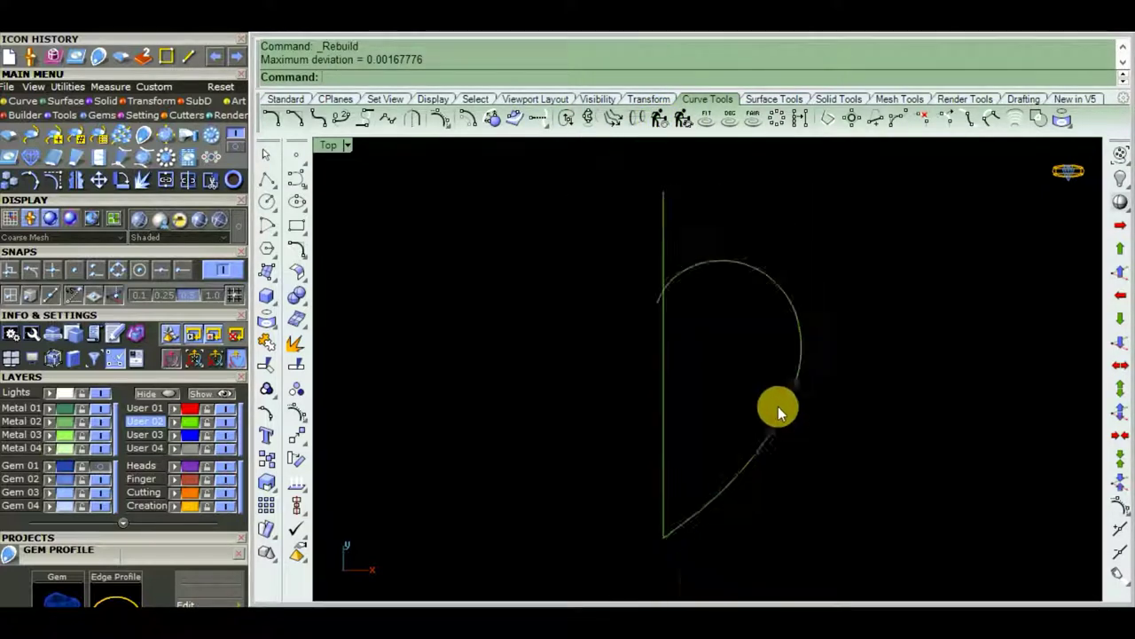
{"action": "left_click_drag", "start_coordinate": [894, 337], "coordinate": [759, 387]}
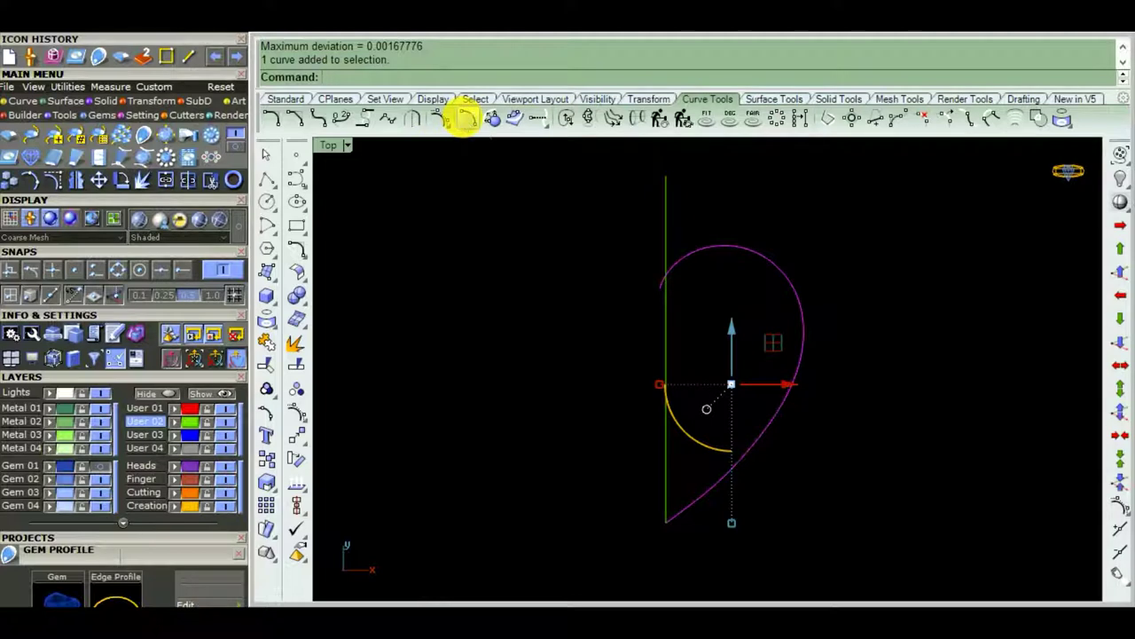
- Offset the teardrop curve 0.6 to the inside
{"action": "left_click", "coordinate": [465, 118]}
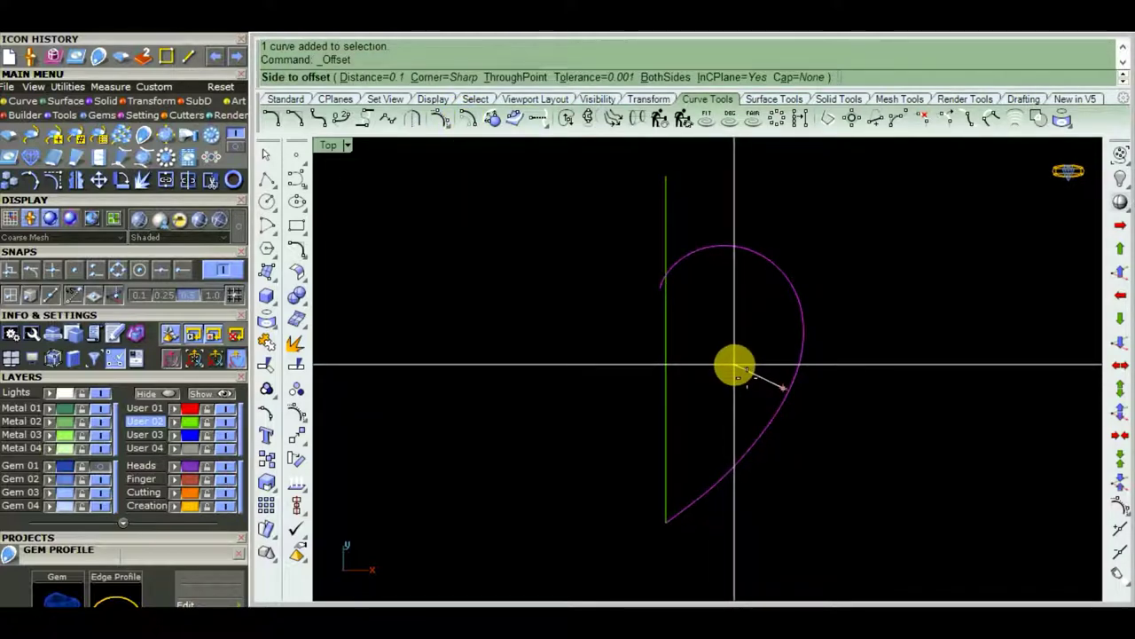
{"action": "type", "text": "6"}
{"action": "key", "text": "Return"}
{"action": "left_click", "coordinate": [735, 364]}
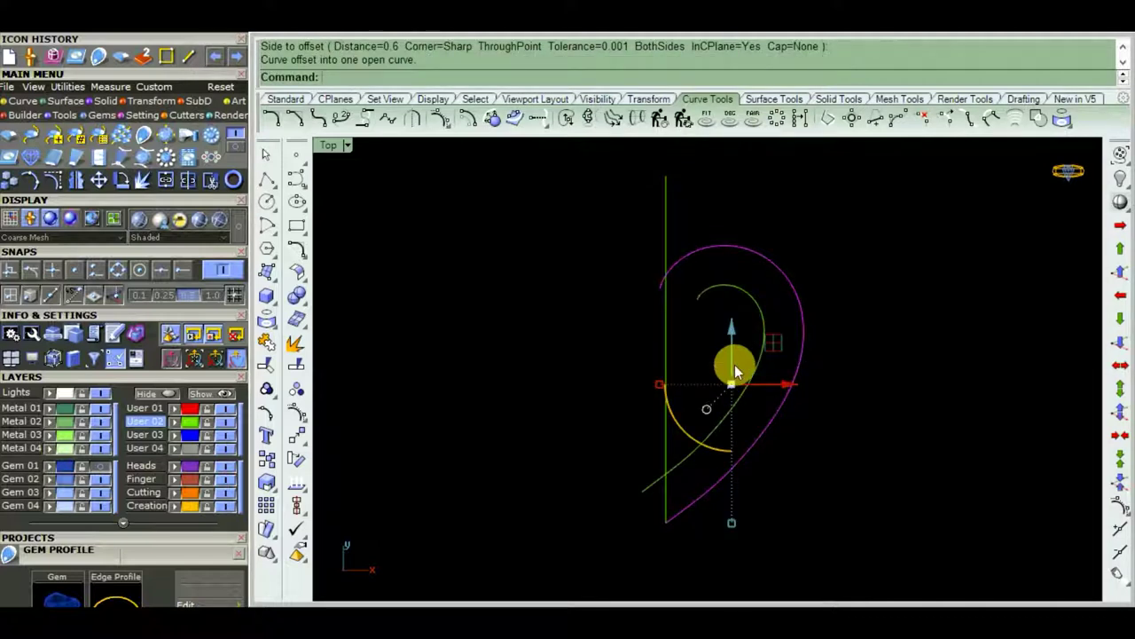
{"action": "key", "text": "Escape"}
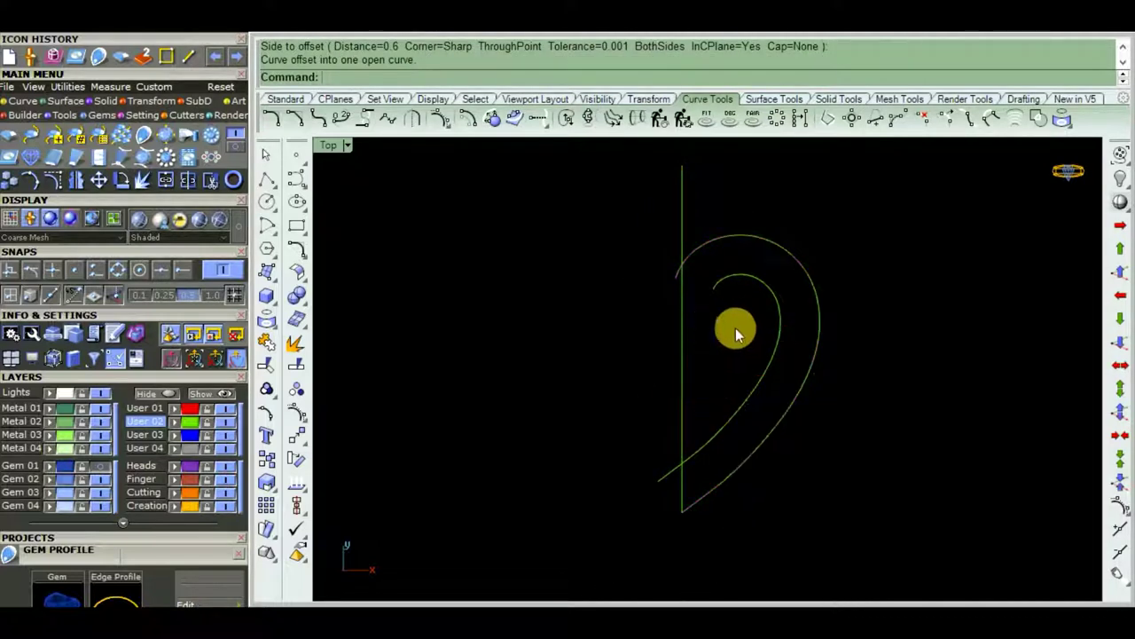
- Select the inner offset curve and run a first Rebuild on it
{"action": "scroll", "coordinate": [743, 321], "scroll_direction": "up", "scroll_amount": 3}
{"action": "scroll", "coordinate": [719, 324], "scroll_direction": "up", "scroll_amount": 2}
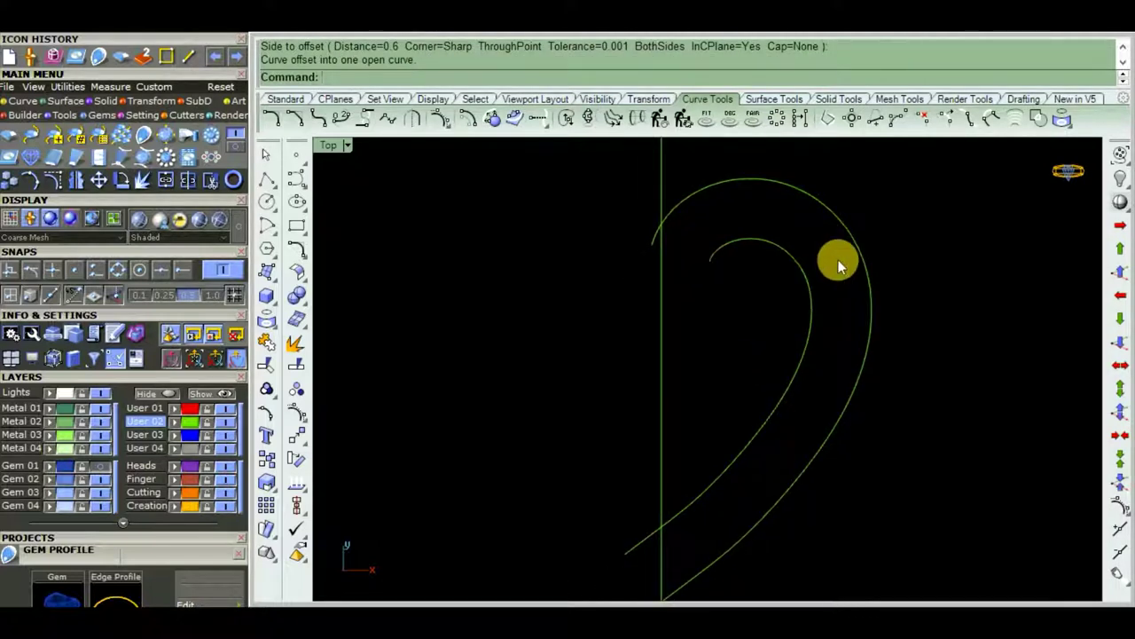
{"action": "left_click", "coordinate": [805, 270]}
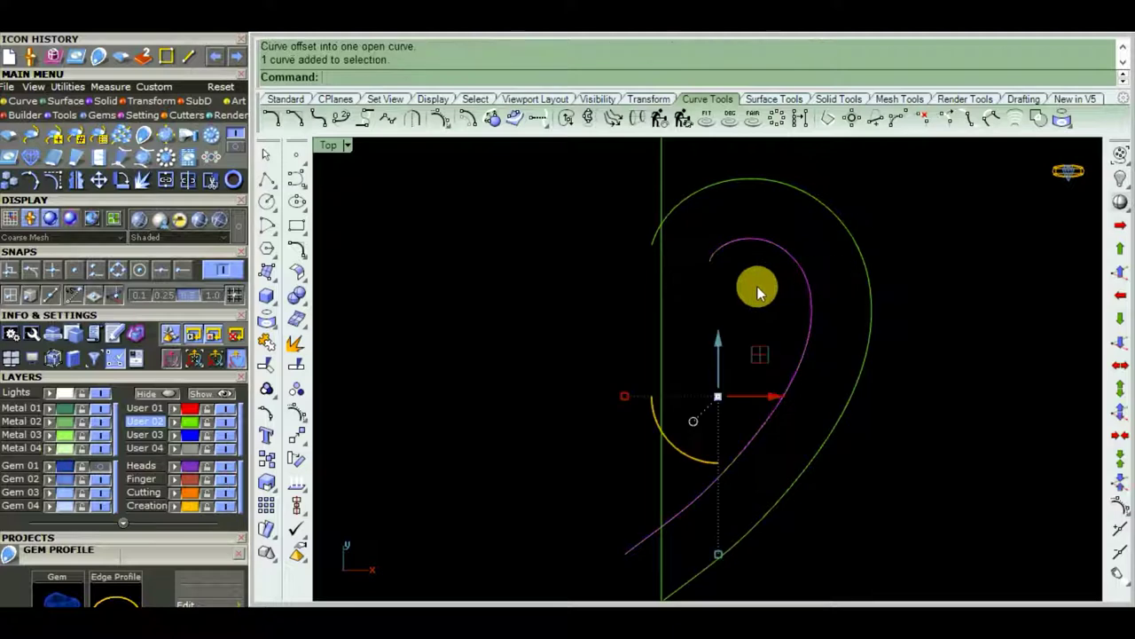
{"action": "left_click", "coordinate": [661, 118]}
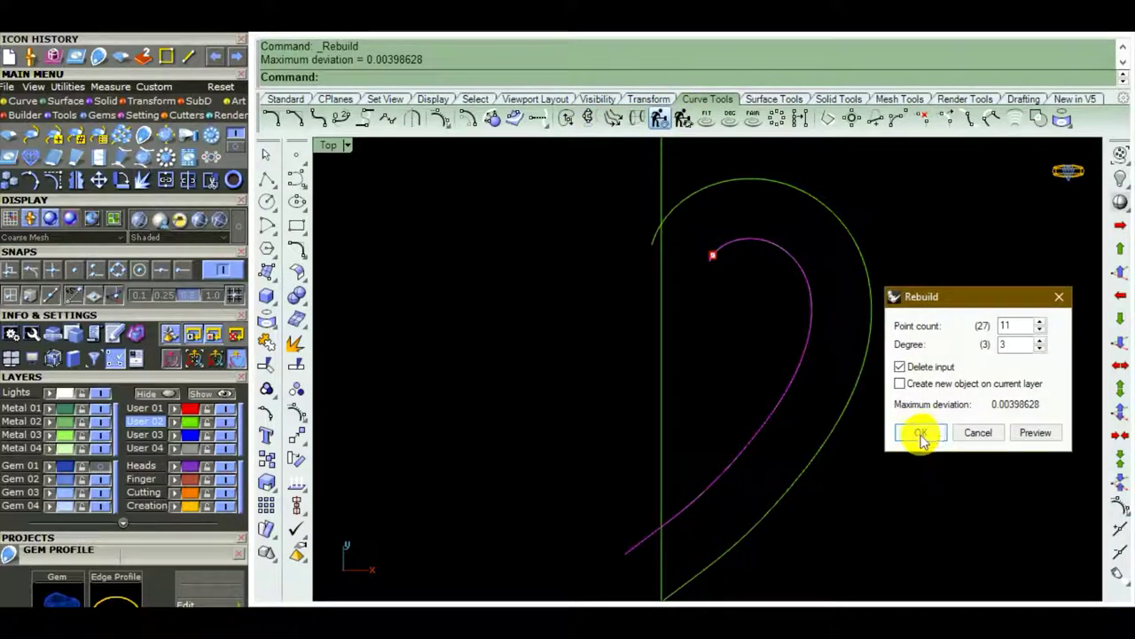
{"action": "left_click", "coordinate": [927, 432]}
{"action": "left_click", "coordinate": [927, 430]}
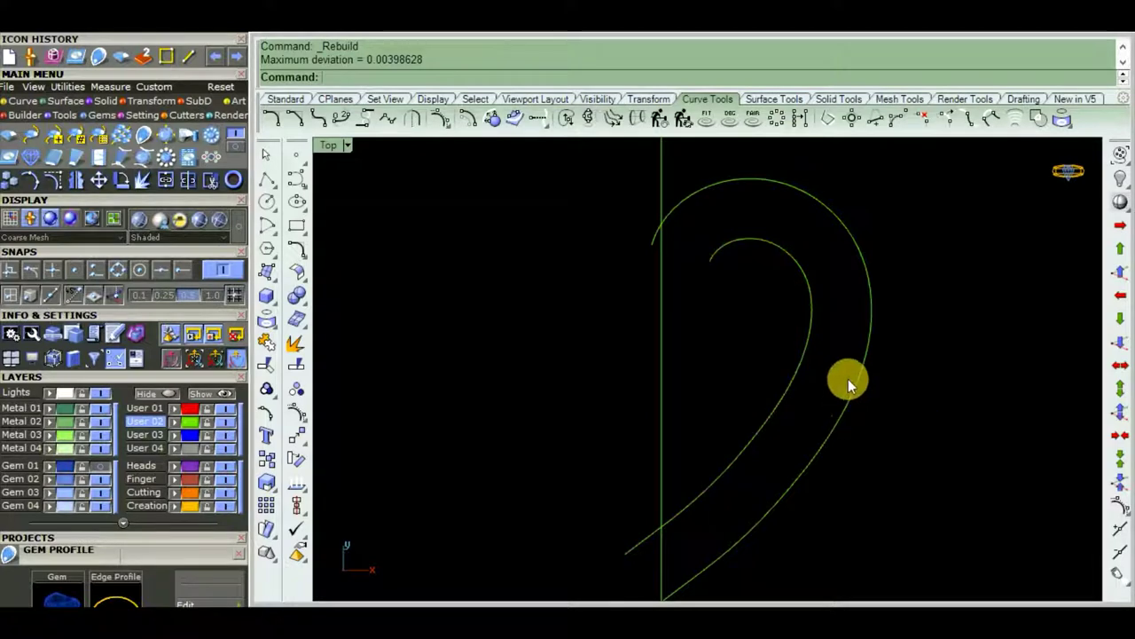
- Rebuild the inner curve again, previewing 7 then accepting 9 points at degree 3
{"action": "left_click_drag", "start_coordinate": [769, 370], "coordinate": [768, 372]}
{"action": "key", "text": "Return"}
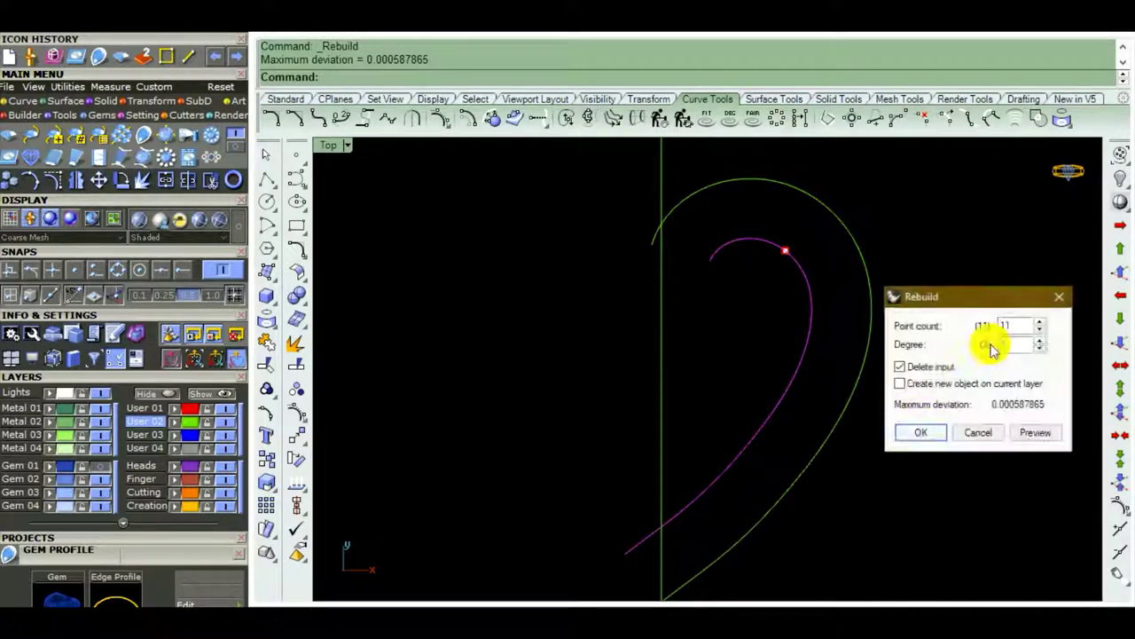
{"action": "type", "text": "7"}
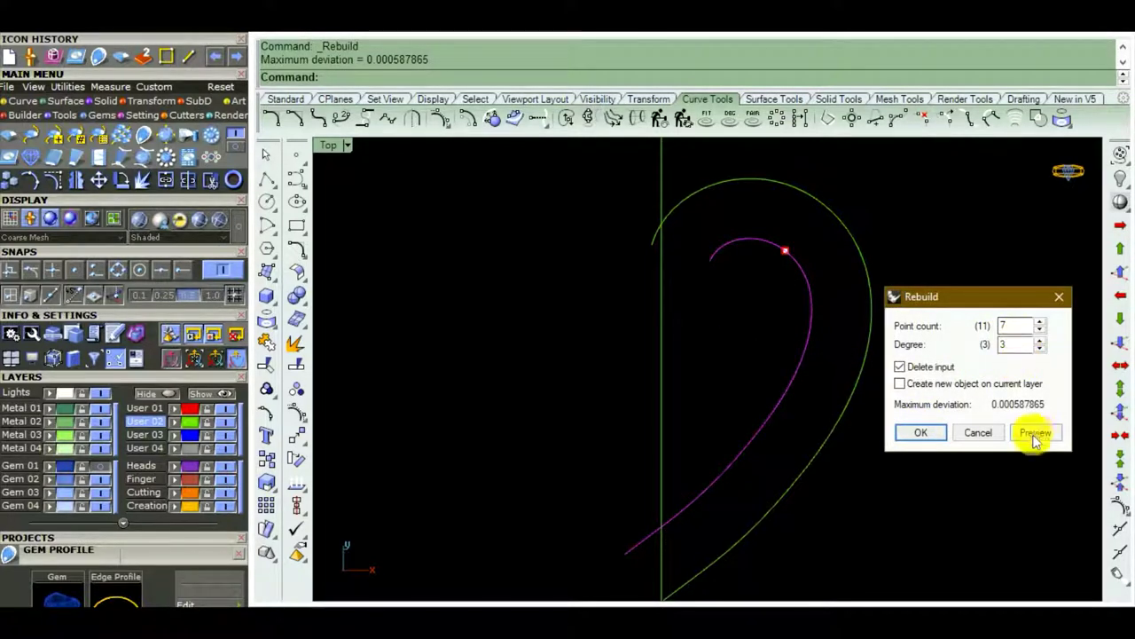
{"action": "left_click", "coordinate": [1035, 433]}
{"action": "double_click", "coordinate": [1018, 325]}
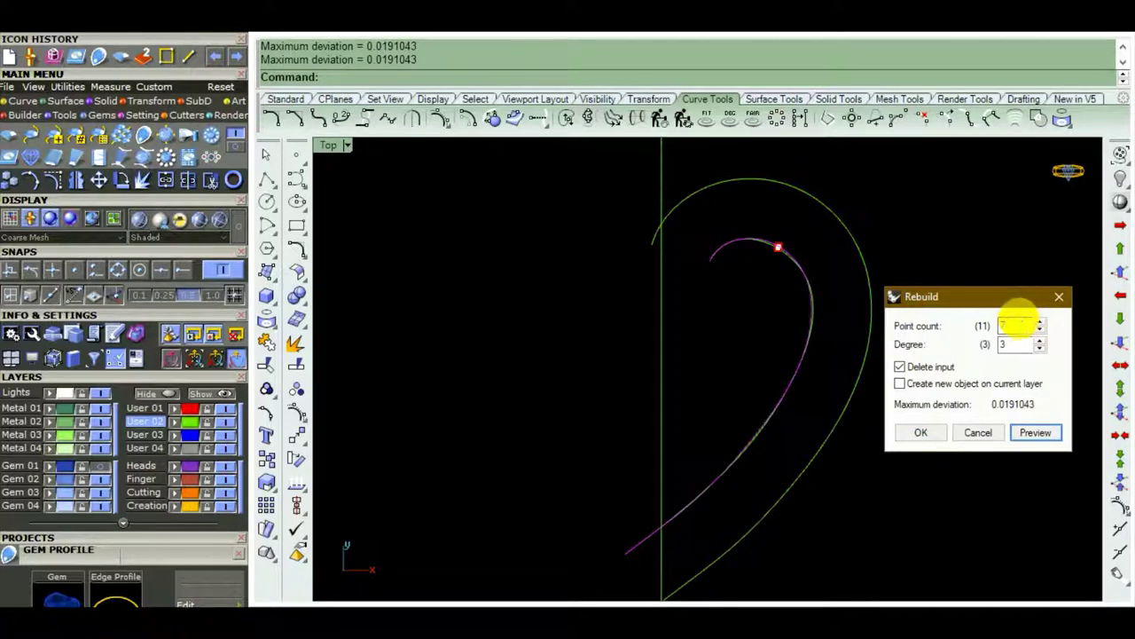
{"action": "type", "text": "9"}
{"action": "left_click", "coordinate": [1039, 437]}
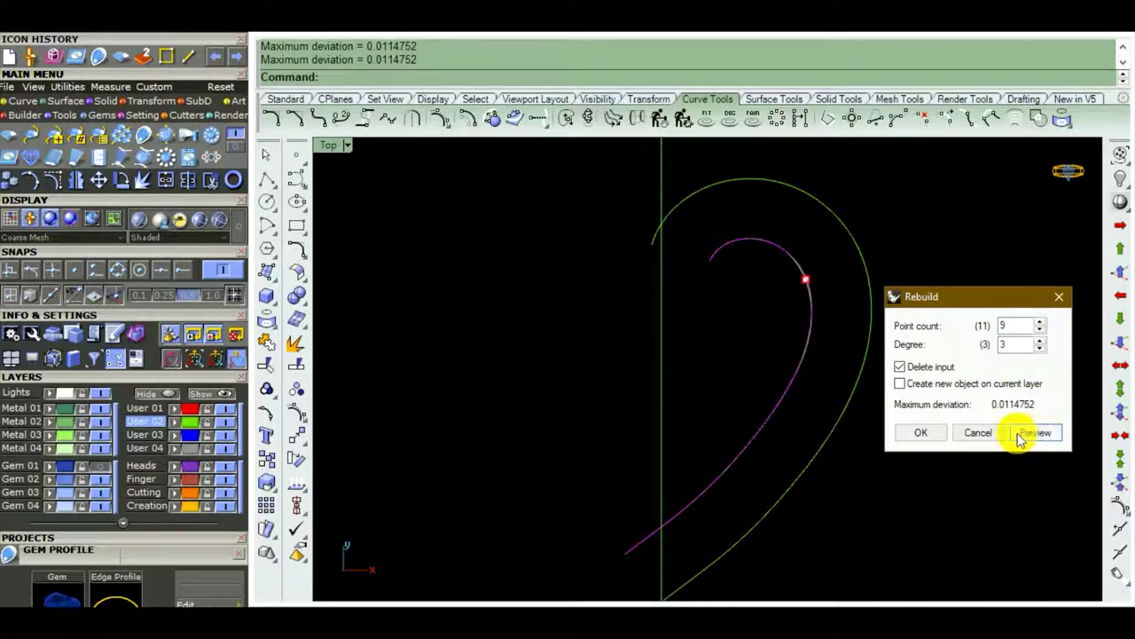
{"action": "left_click", "coordinate": [923, 432]}
{"action": "scroll", "coordinate": [754, 288], "scroll_direction": "up", "scroll_amount": 2}
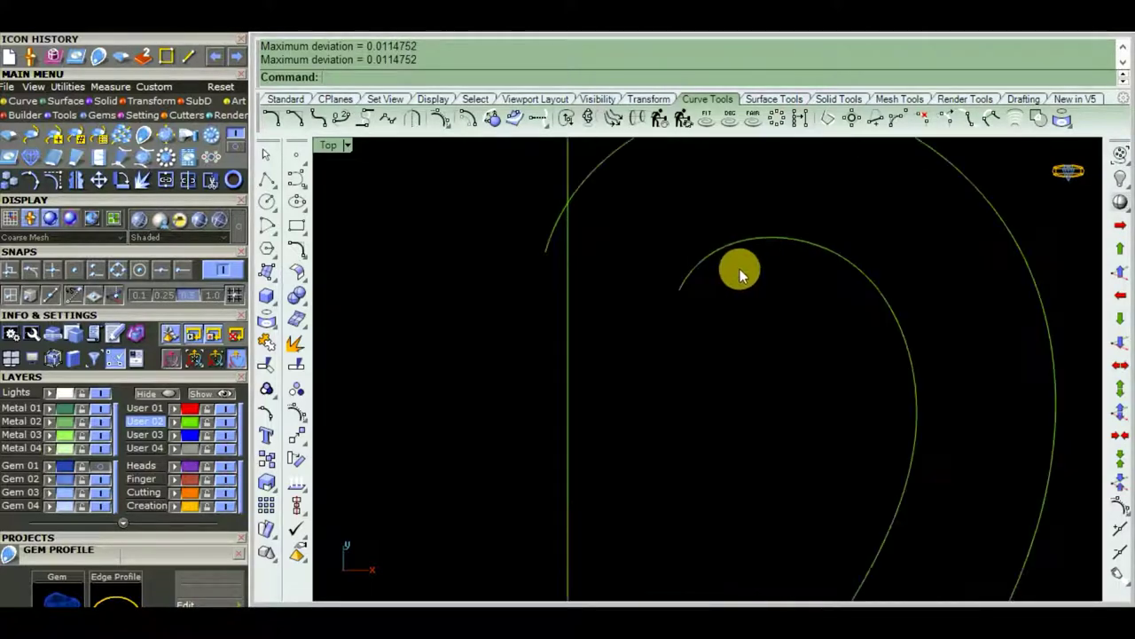
{"action": "scroll", "coordinate": [763, 302], "scroll_direction": "down", "scroll_amount": 3}
{"action": "scroll", "coordinate": [772, 315], "scroll_direction": "down", "scroll_amount": 1}
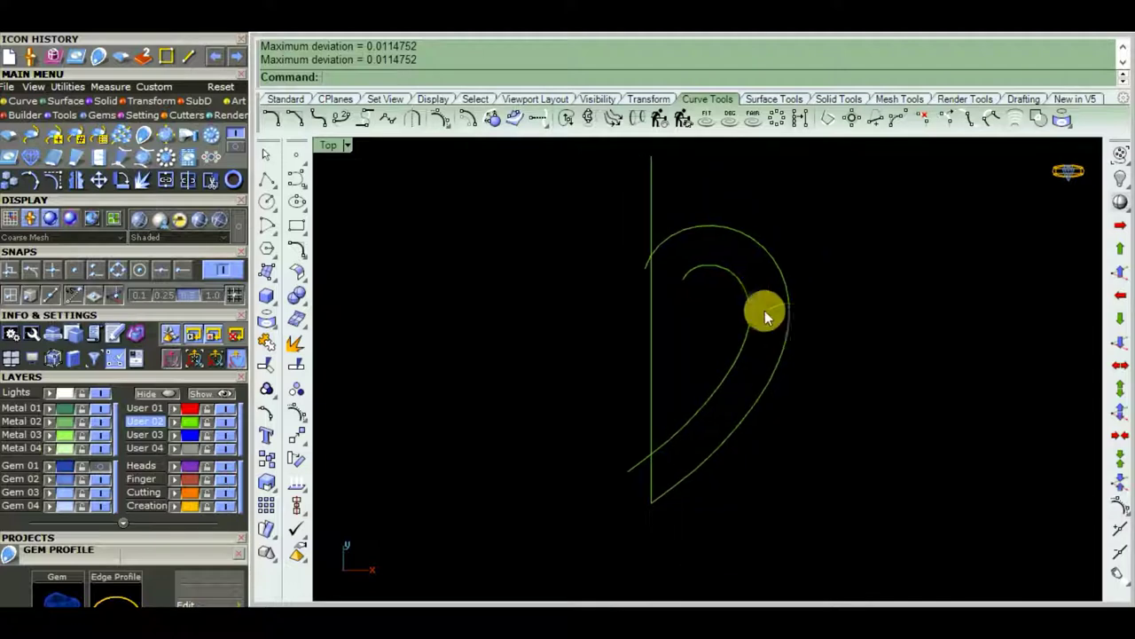
{"action": "left_click", "coordinate": [697, 269]}
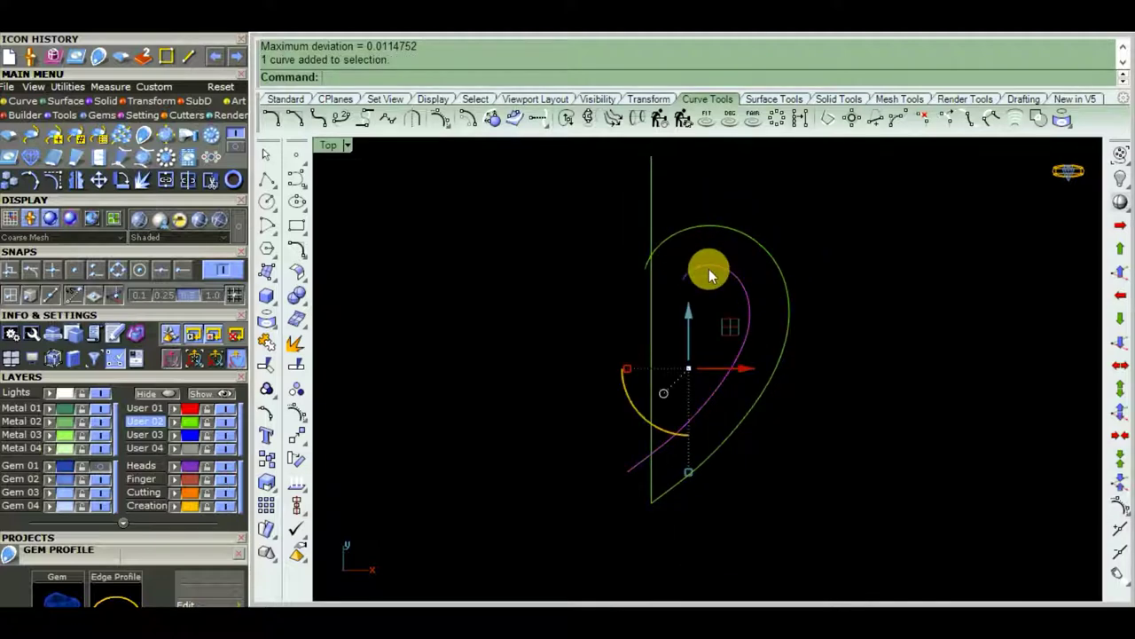
{"action": "left_click", "coordinate": [546, 124]}
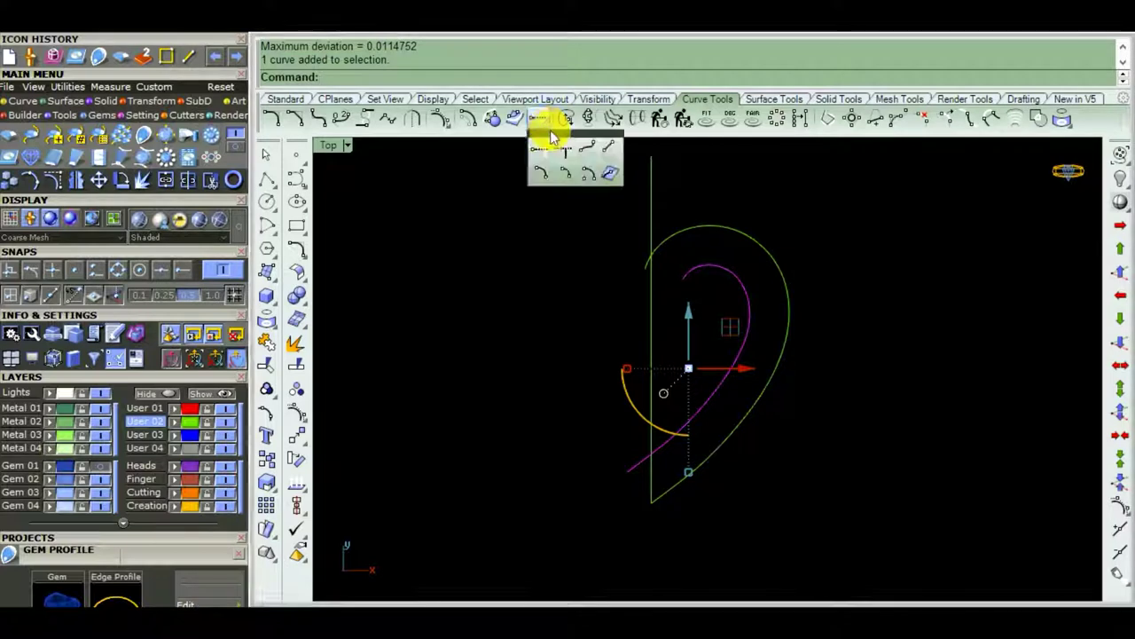
{"action": "left_click", "coordinate": [565, 158]}
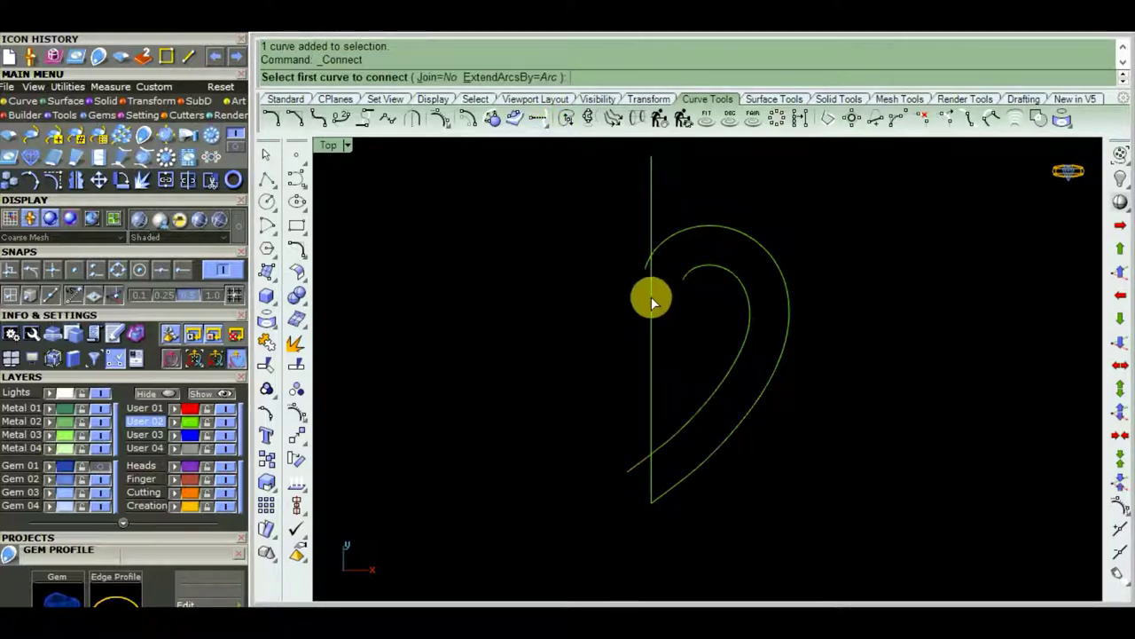
{"action": "left_click", "coordinate": [679, 291]}
{"action": "left_click", "coordinate": [685, 279]}
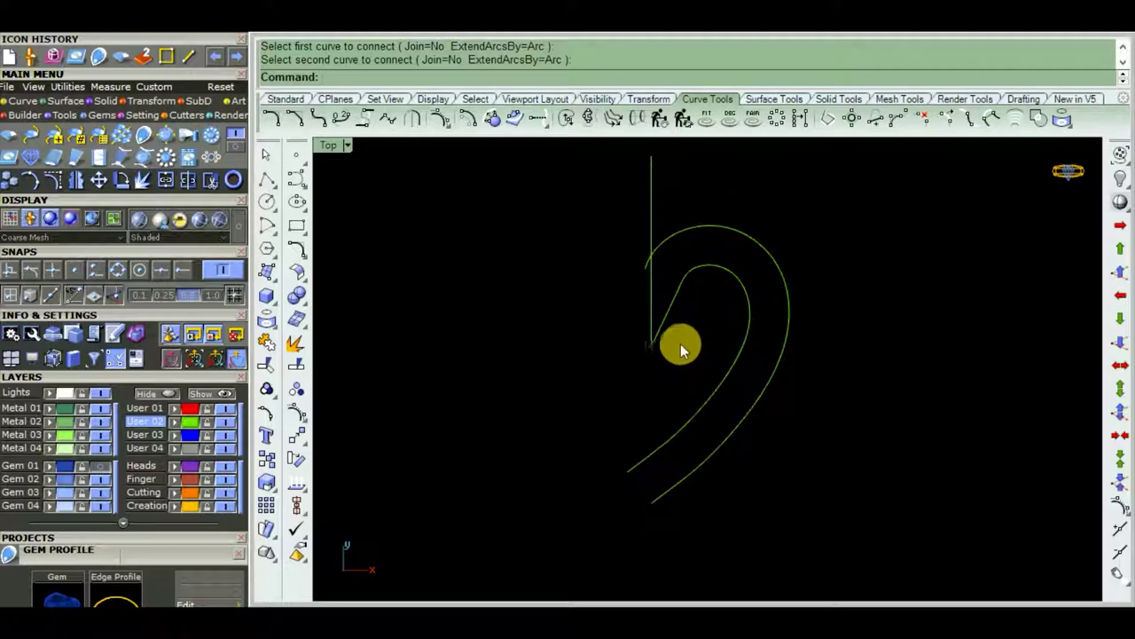
{"action": "key", "text": "ctrl+z"}
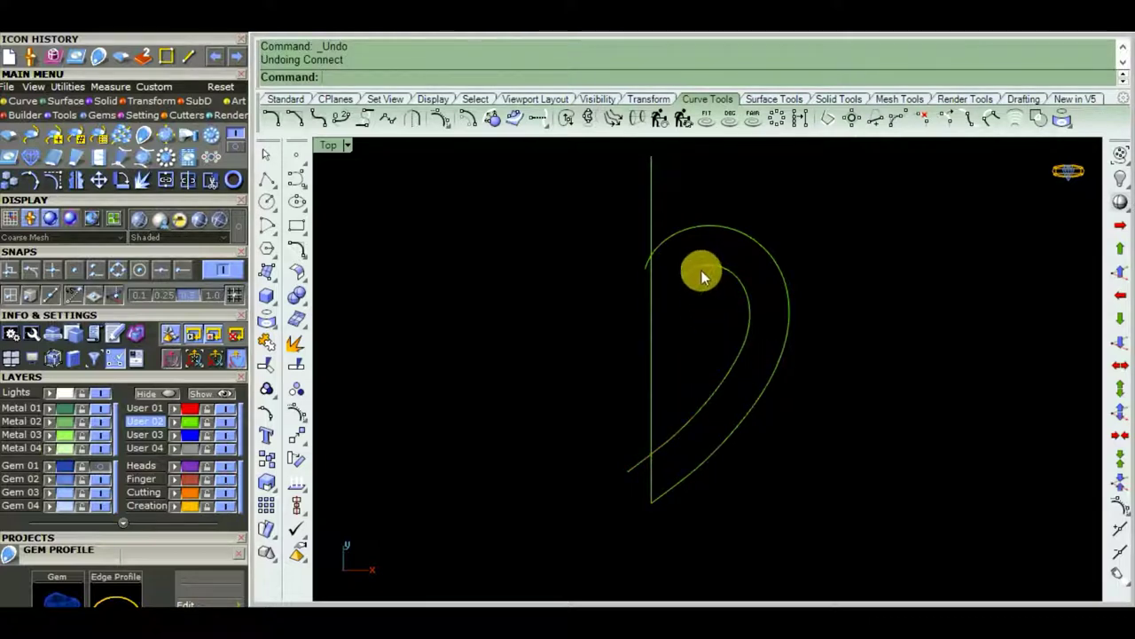
{"action": "left_click", "coordinate": [696, 270]}
{"action": "key", "text": "Escape"}
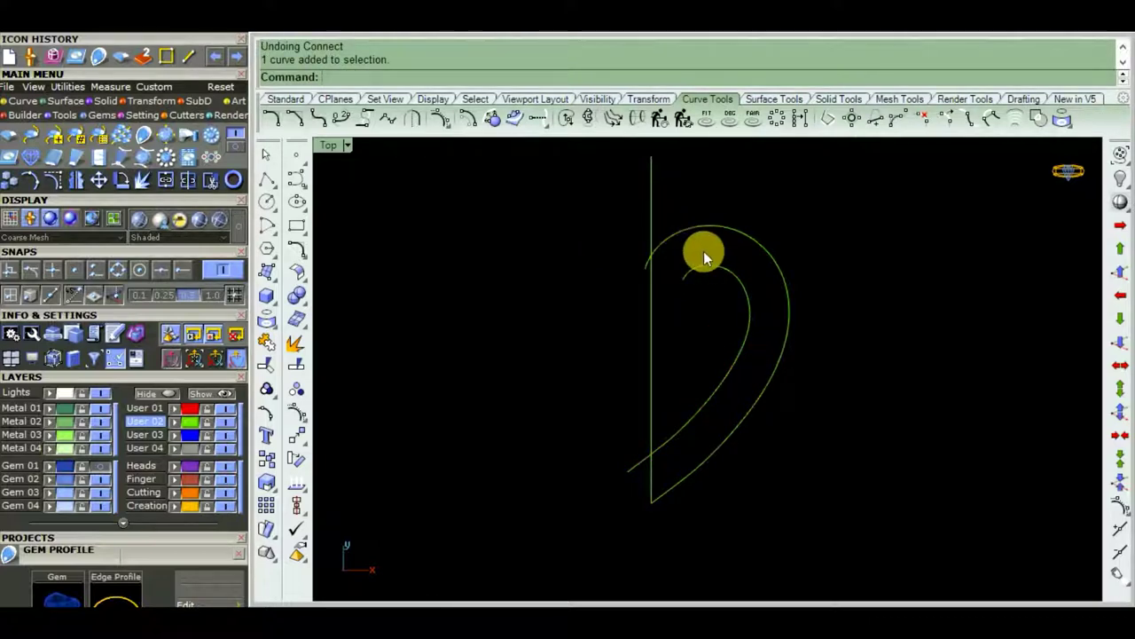
{"action": "left_click", "coordinate": [543, 125]}
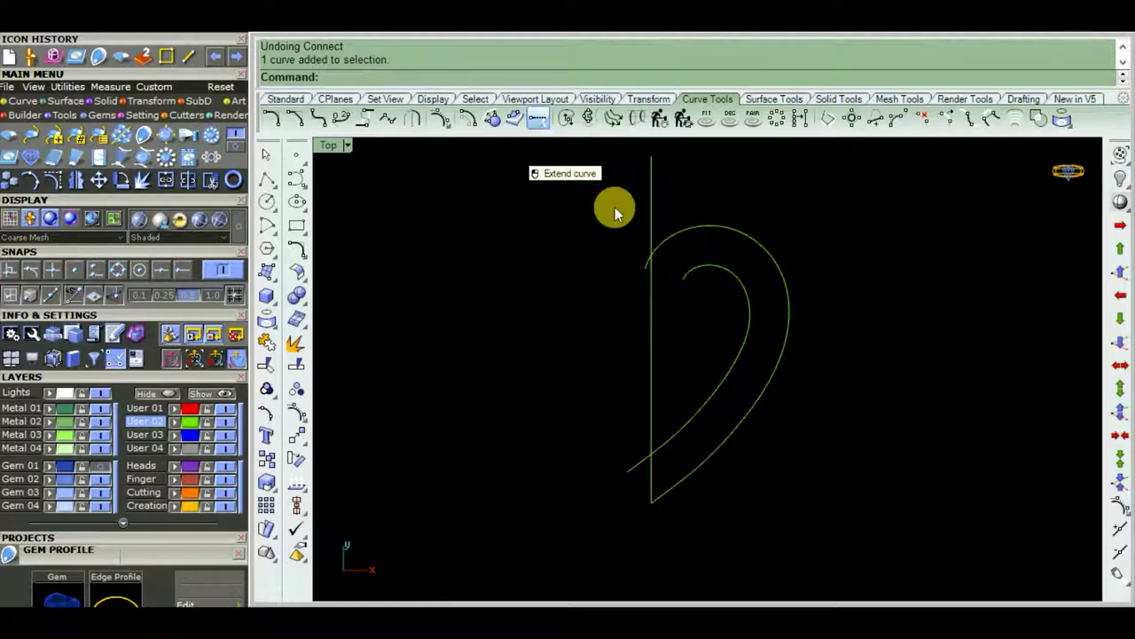
- Extend the heart curve's end with a natural extension to the vertical centre line
{"action": "left_click", "coordinate": [681, 279]}
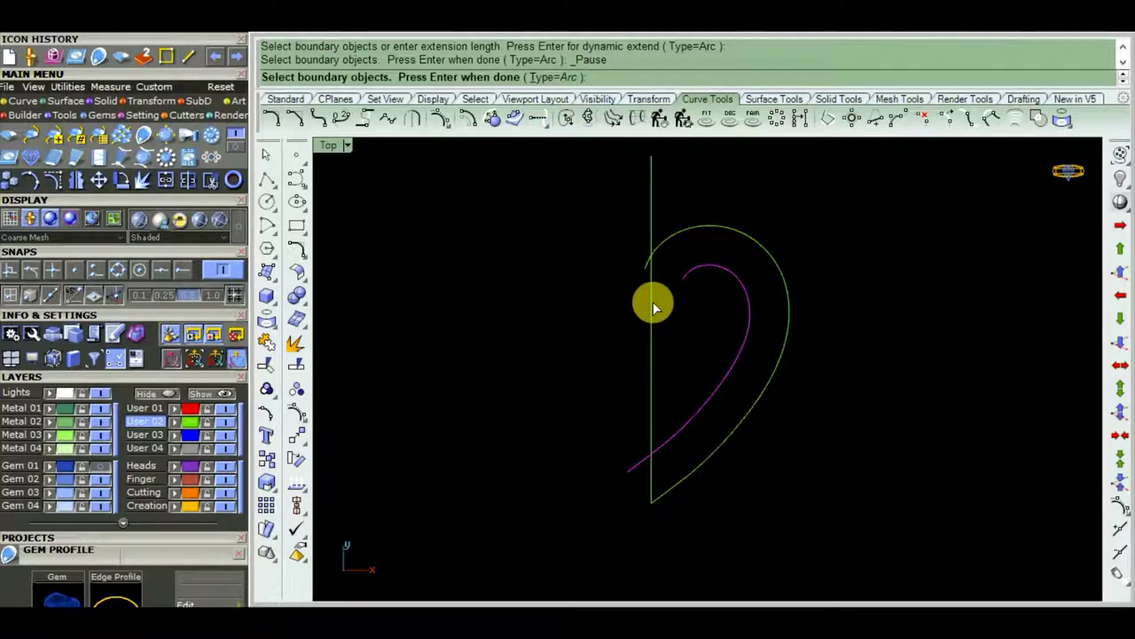
{"action": "key", "text": "Return"}
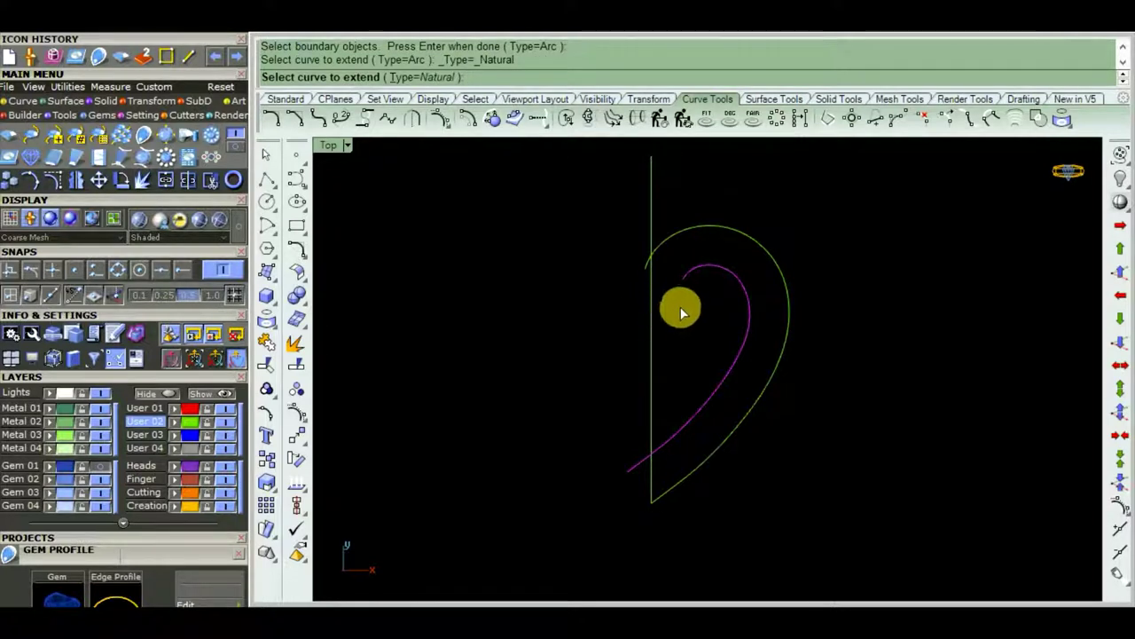
{"action": "left_click", "coordinate": [685, 280]}
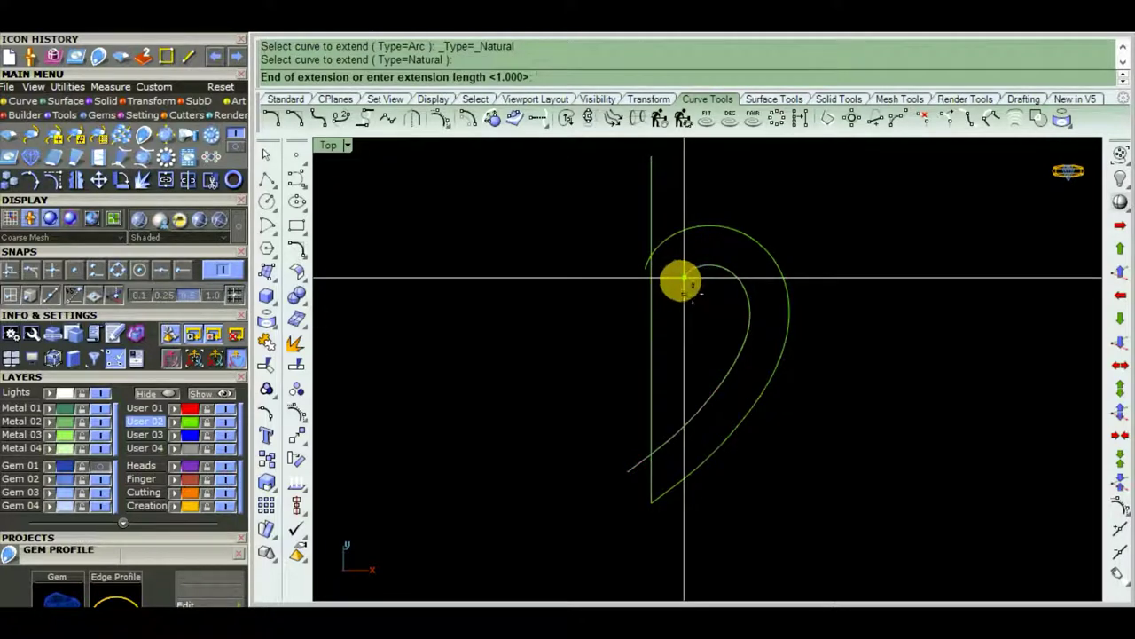
{"action": "left_click", "coordinate": [651, 312]}
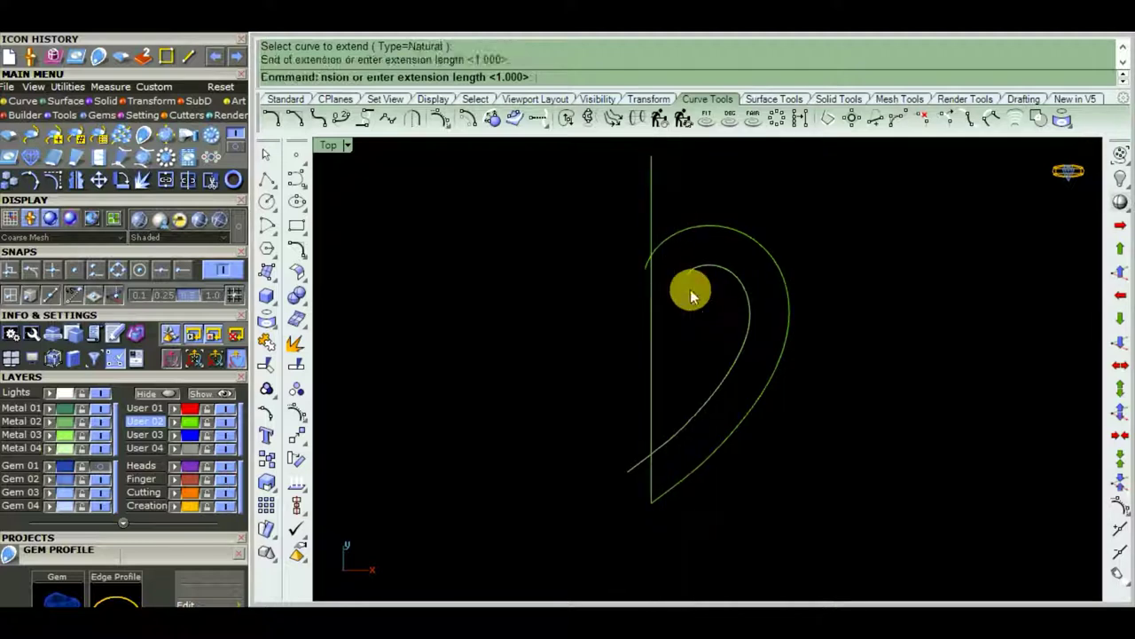
{"action": "scroll", "coordinate": [681, 285], "scroll_direction": "up", "scroll_amount": 4}
{"action": "scroll", "coordinate": [703, 287], "scroll_direction": "up", "scroll_amount": 1}
{"action": "scroll", "coordinate": [703, 287], "scroll_direction": "down", "scroll_amount": 4}
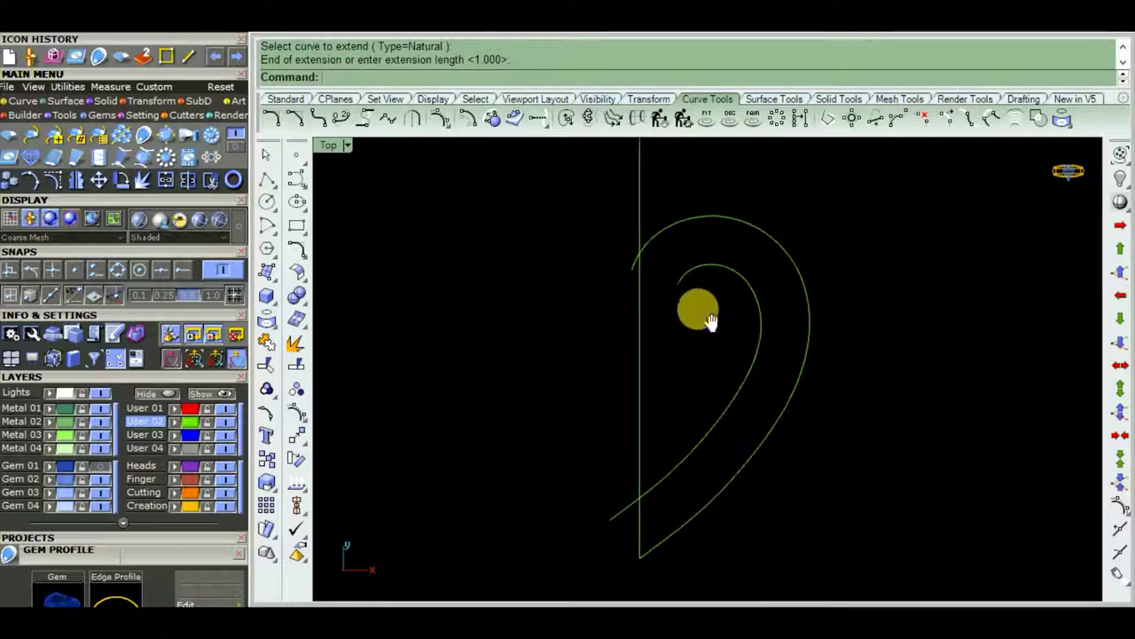
{"action": "scroll", "coordinate": [698, 307], "scroll_direction": "down", "scroll_amount": 1}
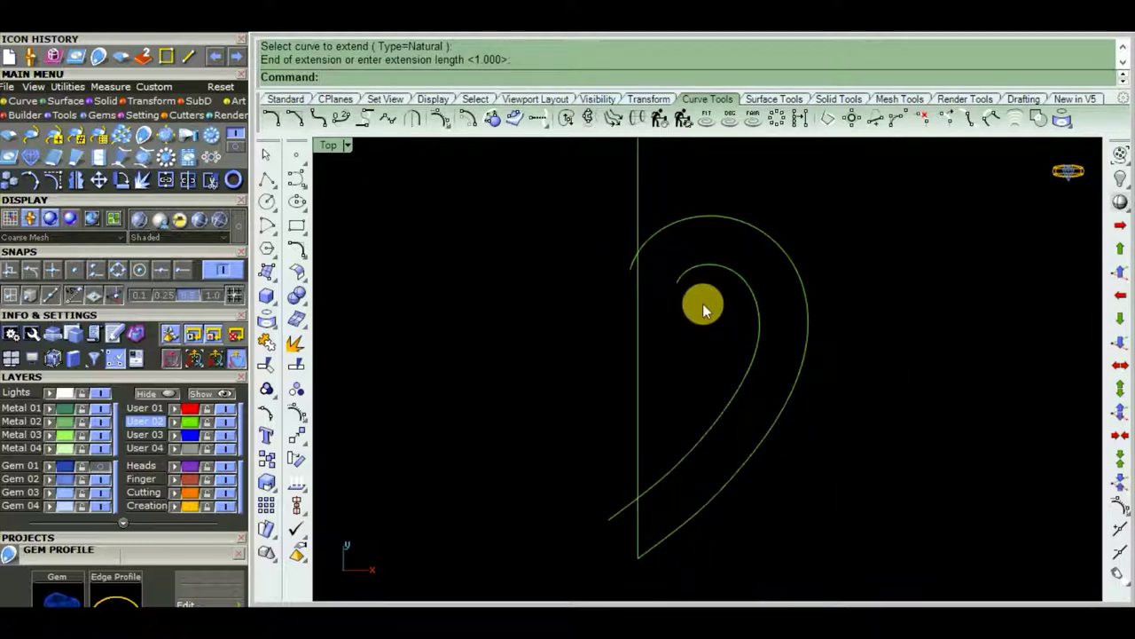
{"action": "left_click", "coordinate": [270, 235]}
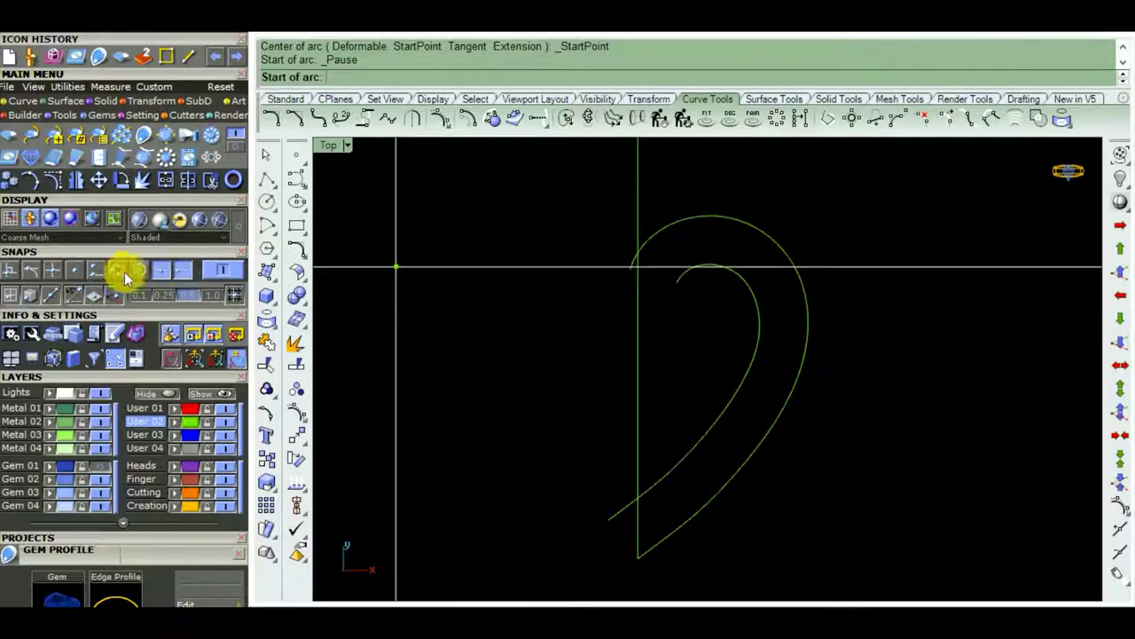
{"action": "left_click", "coordinate": [93, 271]}
{"action": "left_click", "coordinate": [677, 283]}
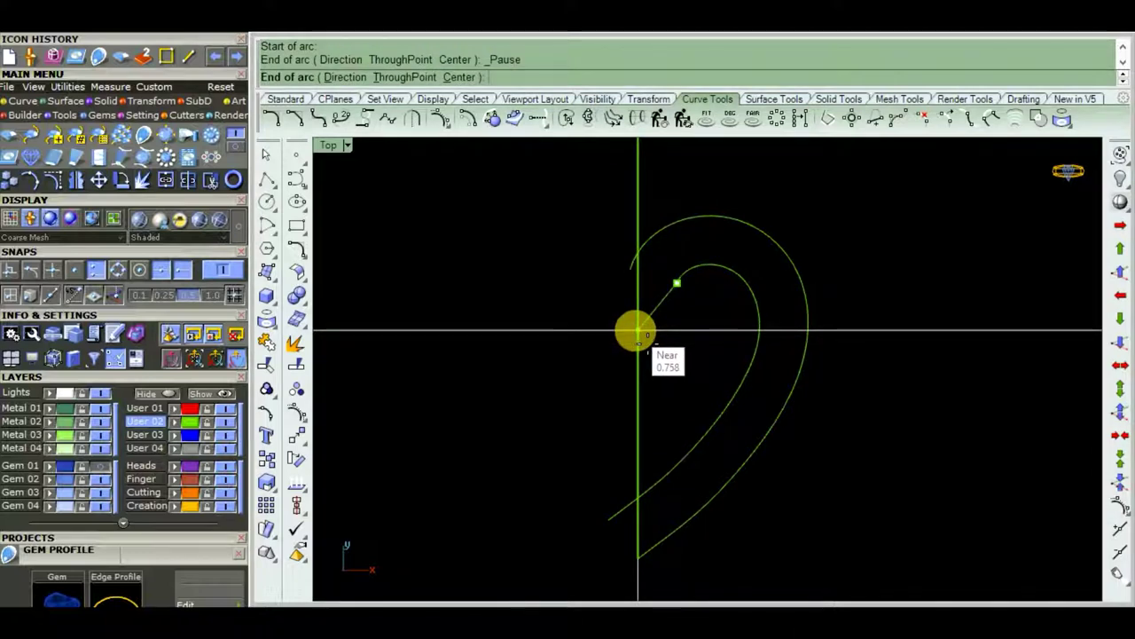
{"action": "left_click", "coordinate": [637, 334]}
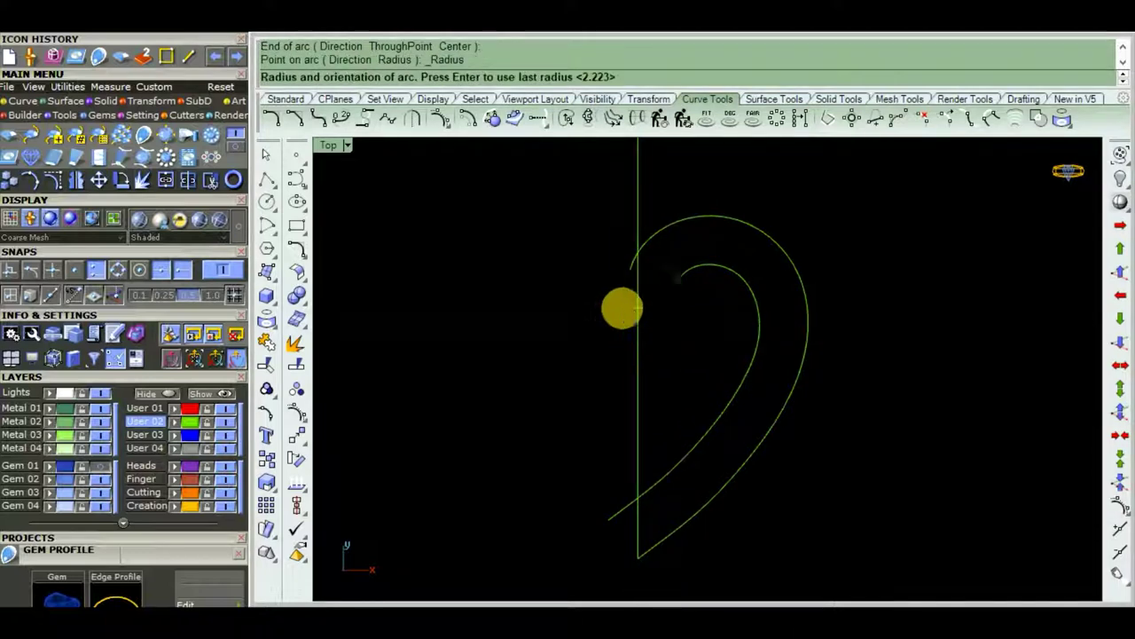
{"action": "left_click", "coordinate": [716, 307]}
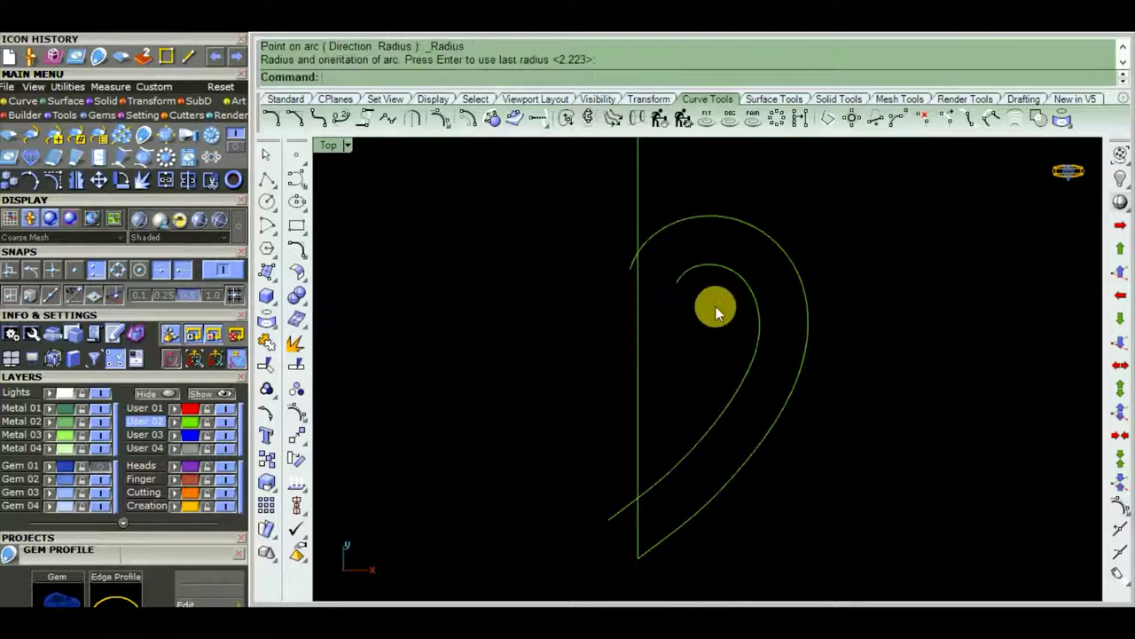
{"action": "left_click", "coordinate": [277, 239]}
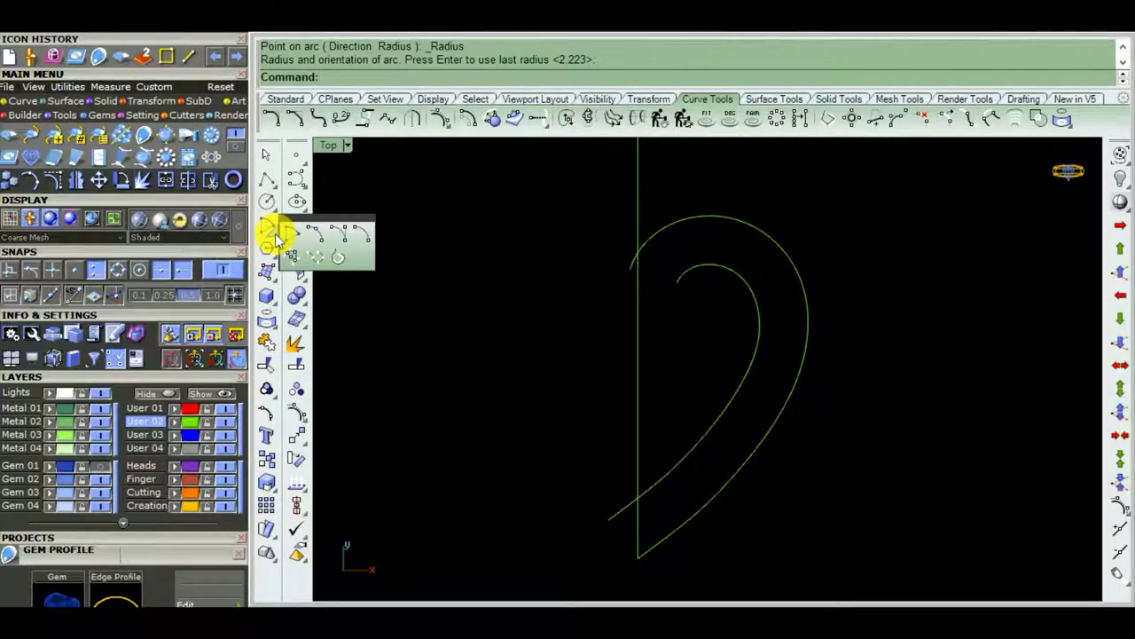
- Draw a start-end-direction arc from the inner curve's end to the vertical centre line
{"action": "left_click", "coordinate": [347, 236]}
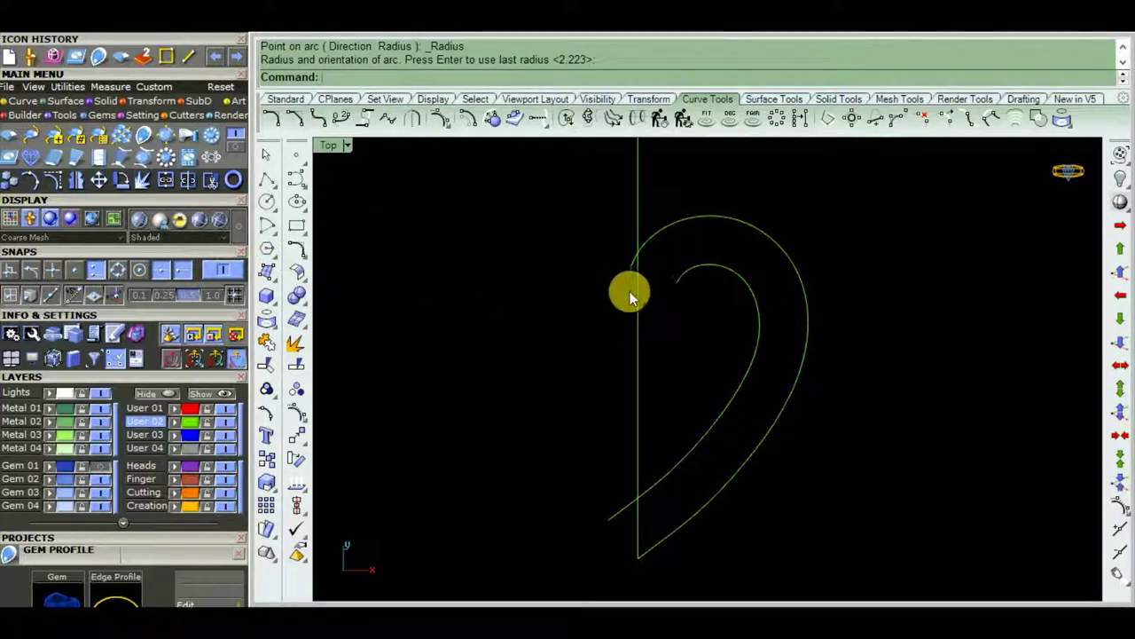
{"action": "left_click", "coordinate": [676, 283]}
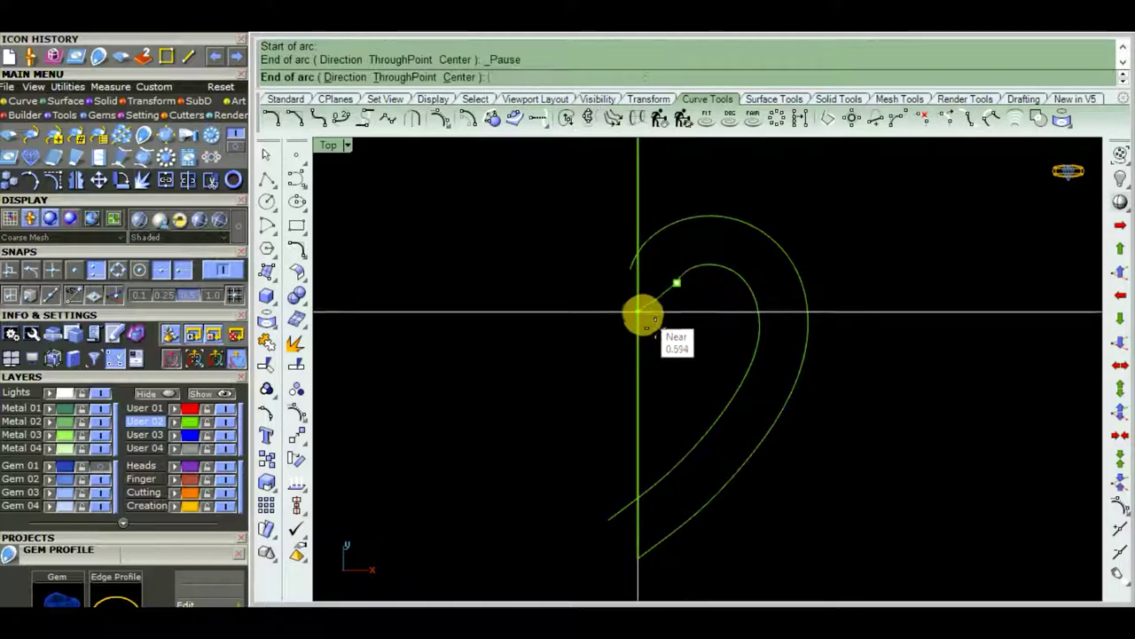
{"action": "left_click", "coordinate": [638, 326]}
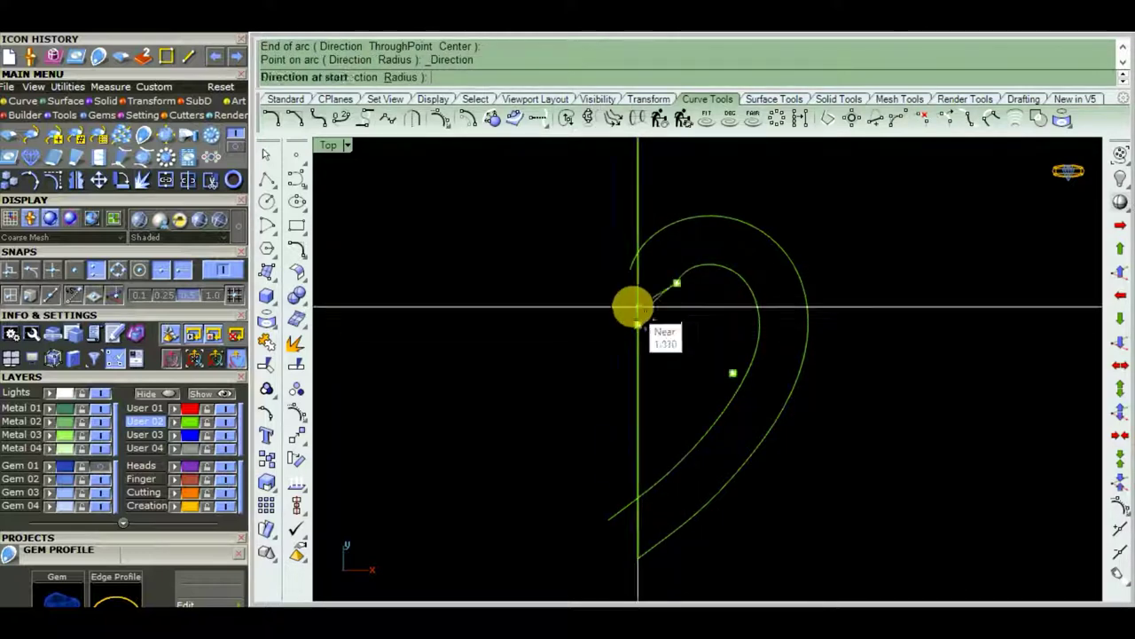
{"action": "left_click", "coordinate": [627, 305]}
- Join the new arc and the inner curve into one curve
{"action": "scroll", "coordinate": [714, 317], "scroll_direction": "up", "scroll_amount": 3}
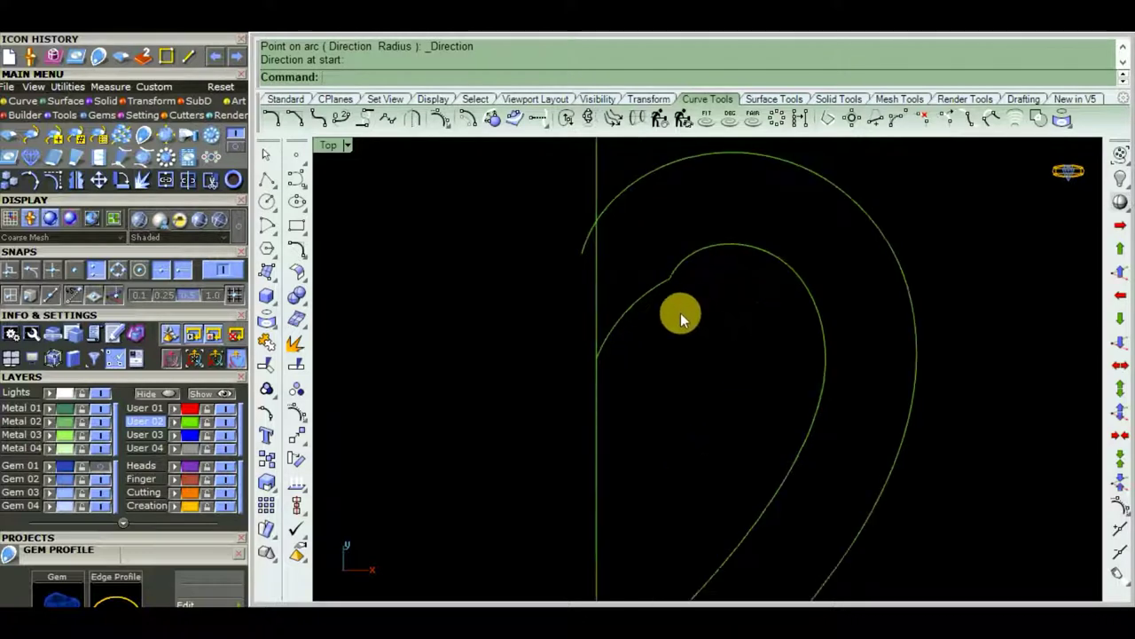
{"action": "left_click_drag", "start_coordinate": [714, 223], "coordinate": [672, 334]}
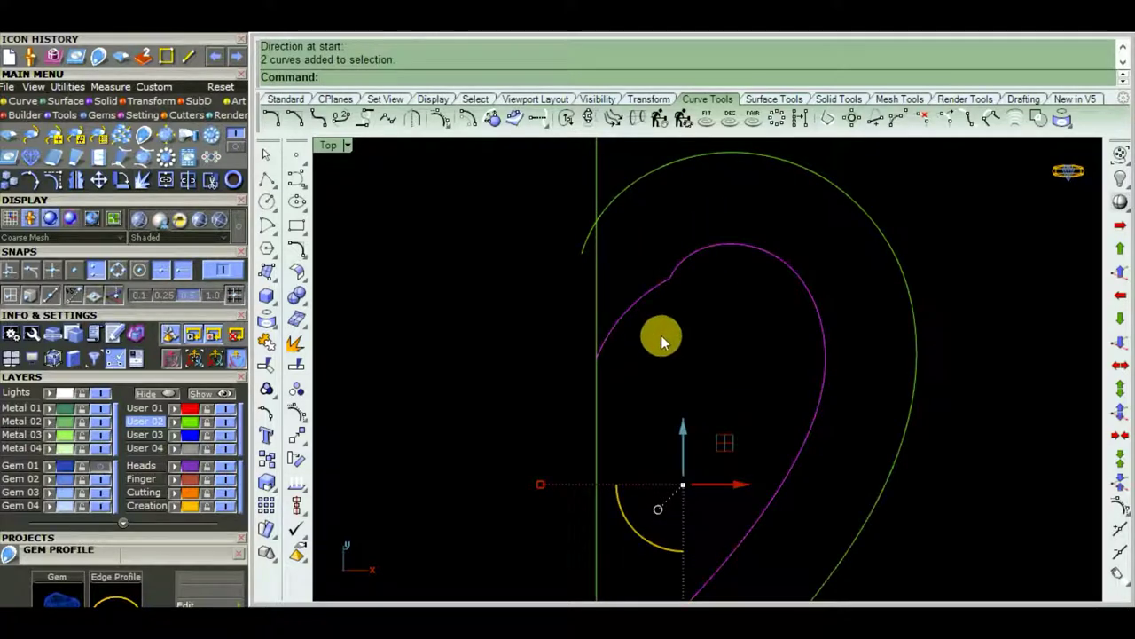
{"action": "left_click", "coordinate": [265, 340]}
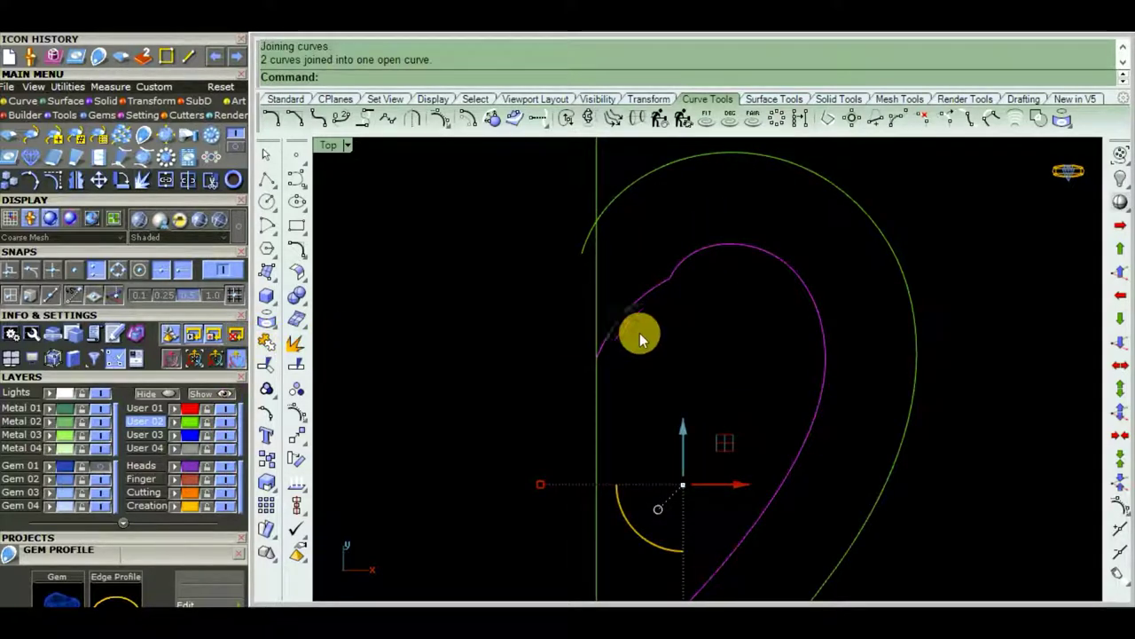
{"action": "scroll", "coordinate": [640, 335], "scroll_direction": "down", "scroll_amount": 3}
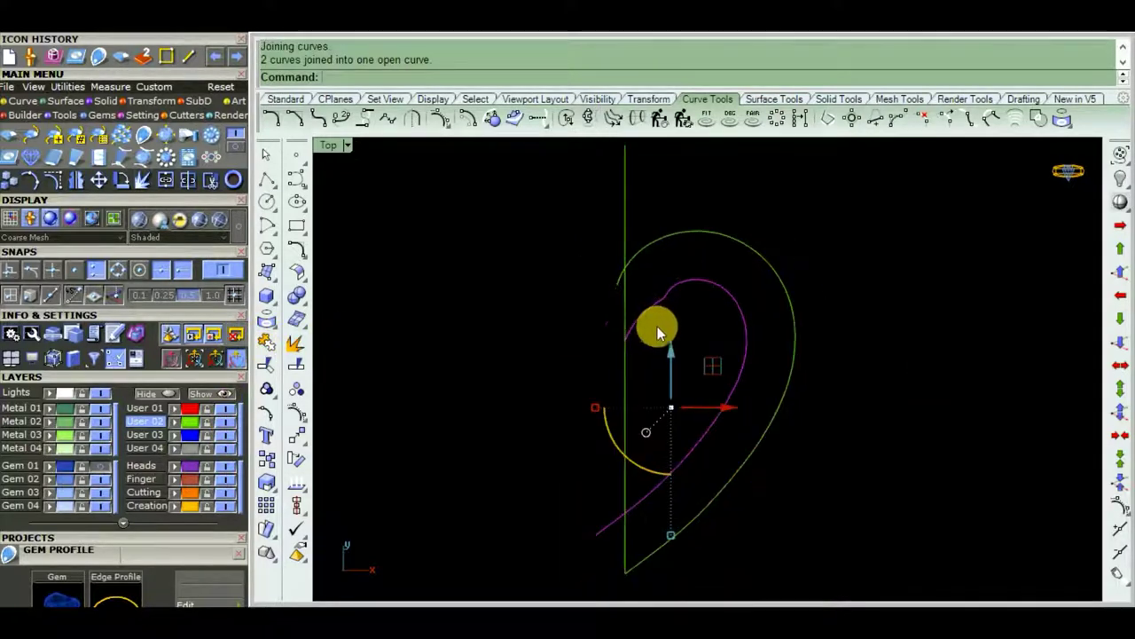
- Rebuild the joined inner curve at degree 3, previewing the point count and deviation first
{"action": "left_click", "coordinate": [656, 118]}
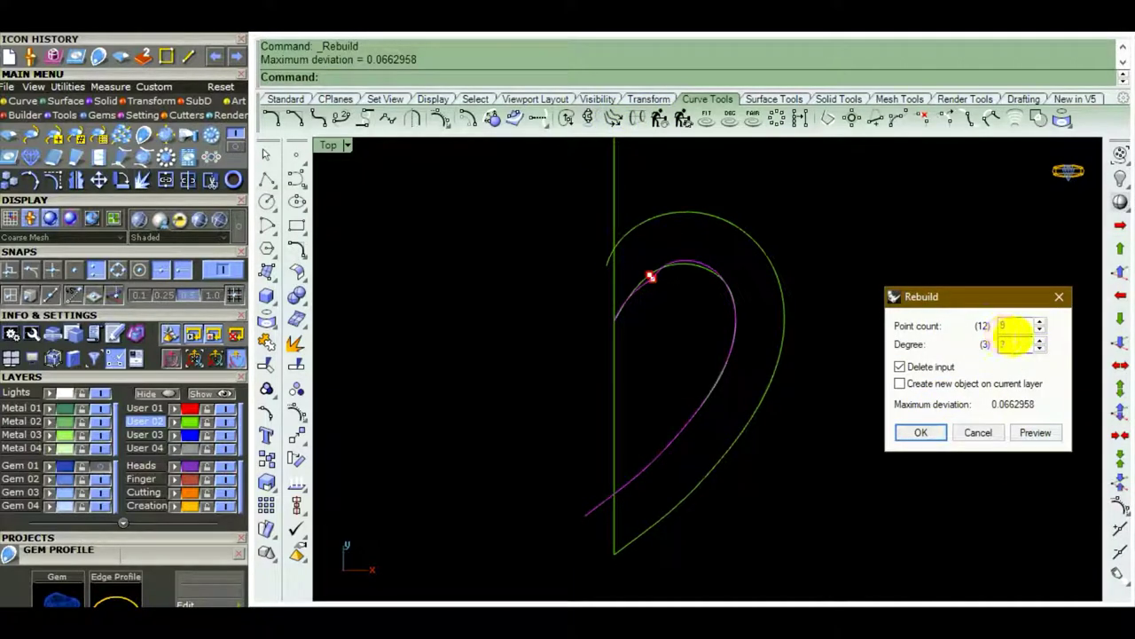
{"action": "left_click", "coordinate": [1035, 430]}
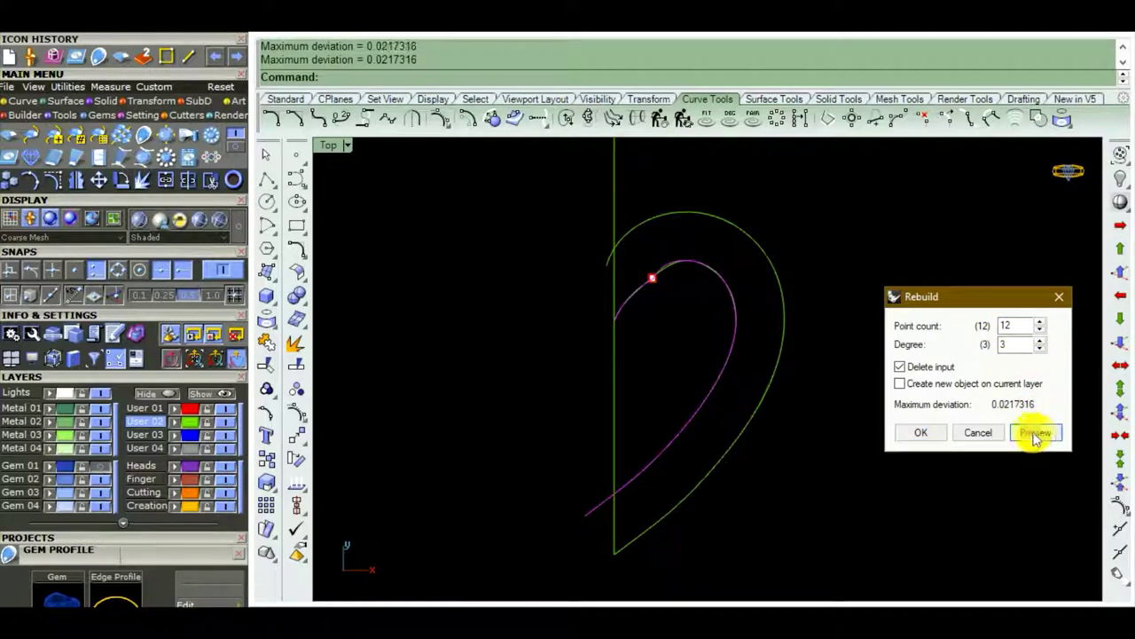
{"action": "double_click", "coordinate": [1016, 325]}
{"action": "type", "text": "10"}
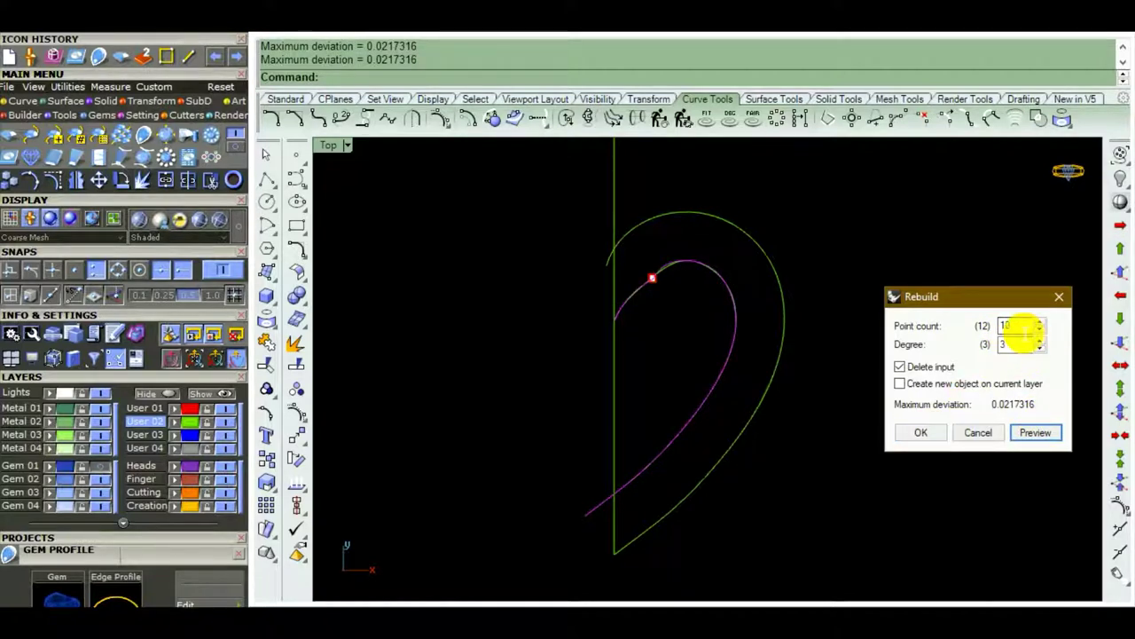
{"action": "type", "text": "9"}
{"action": "left_click", "coordinate": [1034, 434]}
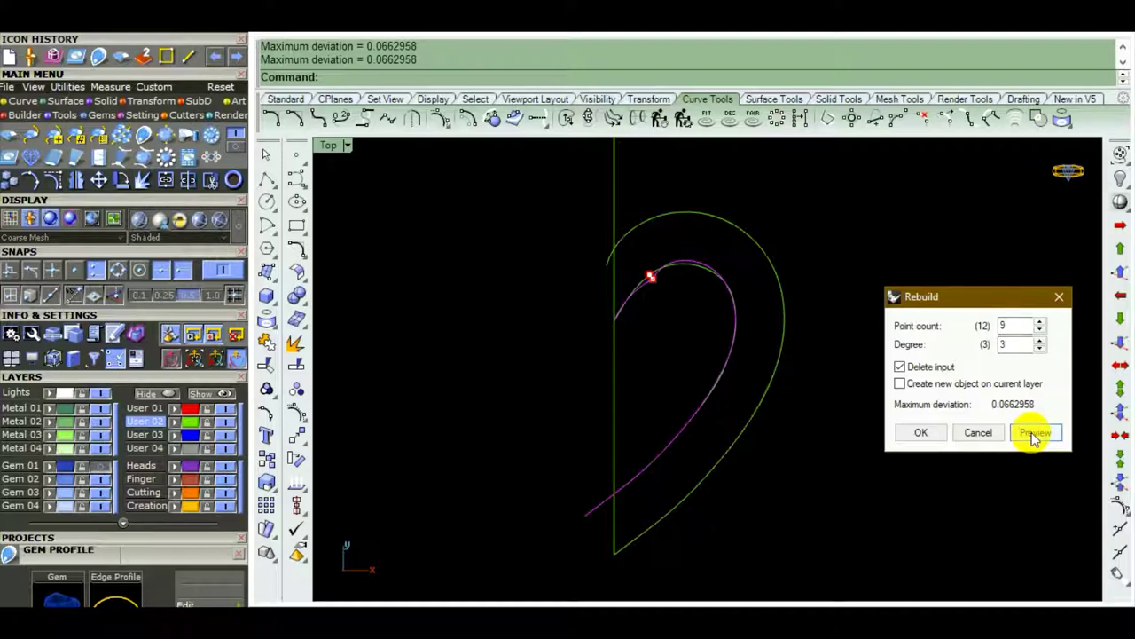
{"action": "left_click", "coordinate": [923, 432]}
{"action": "scroll", "coordinate": [793, 355], "scroll_direction": "down", "scroll_amount": 3}
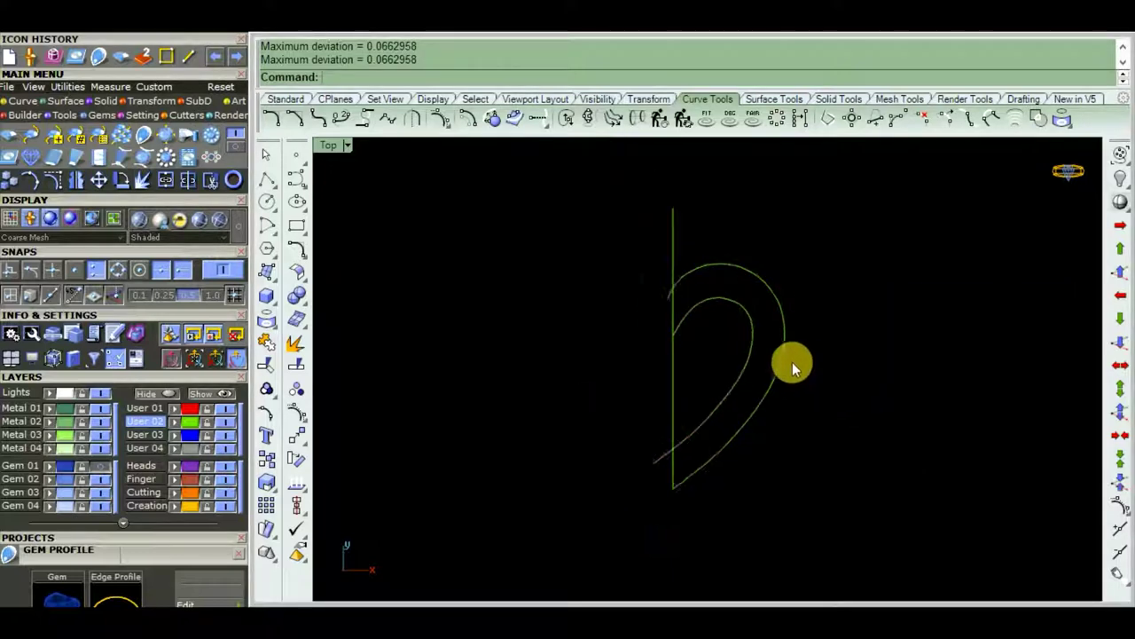
{"action": "scroll", "coordinate": [807, 372], "scroll_direction": "up", "scroll_amount": 1}
{"action": "scroll", "coordinate": [689, 290], "scroll_direction": "up", "scroll_amount": 2}
{"action": "scroll", "coordinate": [702, 317], "scroll_direction": "up", "scroll_amount": 2}
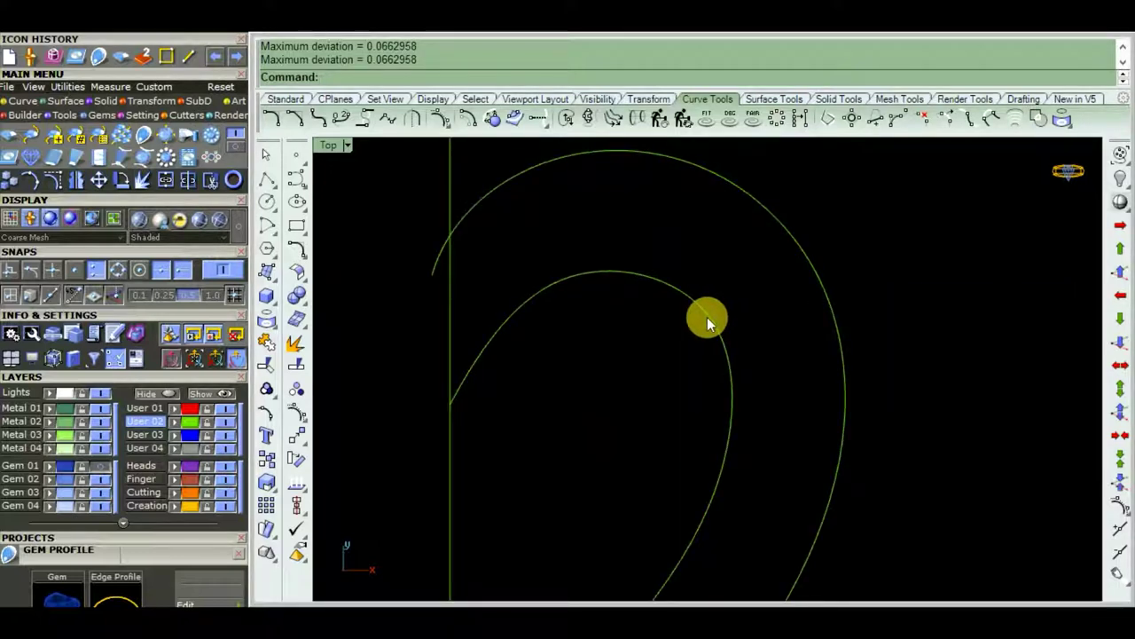
{"action": "scroll", "coordinate": [707, 317], "scroll_direction": "down", "scroll_amount": 3}
- Rebuild both heart curves together with 9 points at degree 3
{"action": "left_click_drag", "start_coordinate": [821, 325], "coordinate": [689, 375]}
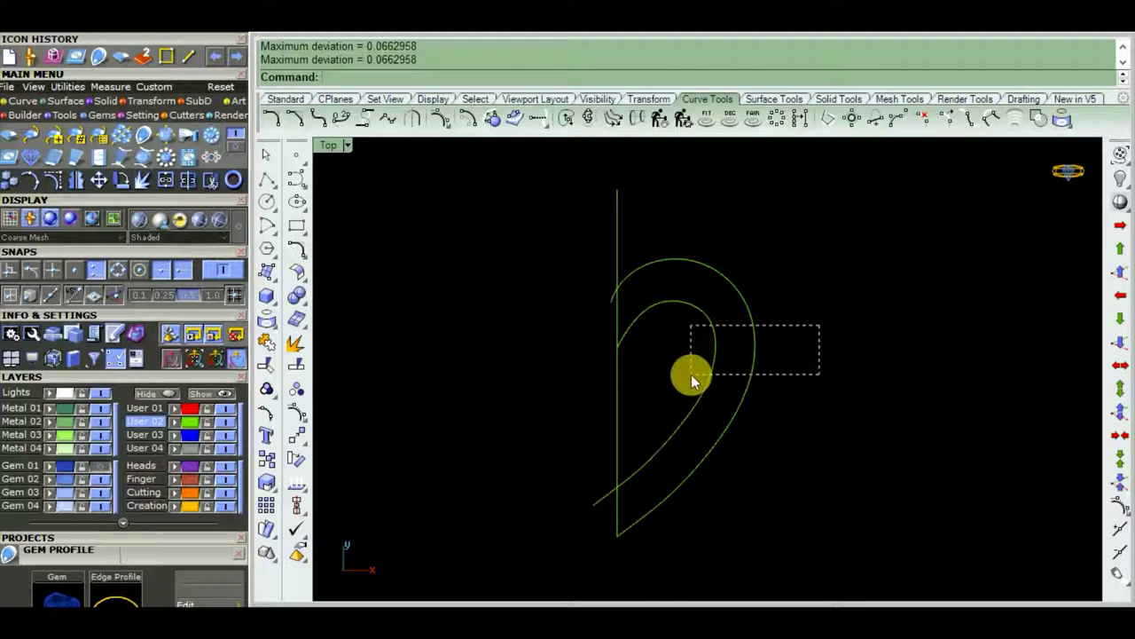
{"action": "left_click", "coordinate": [659, 118]}
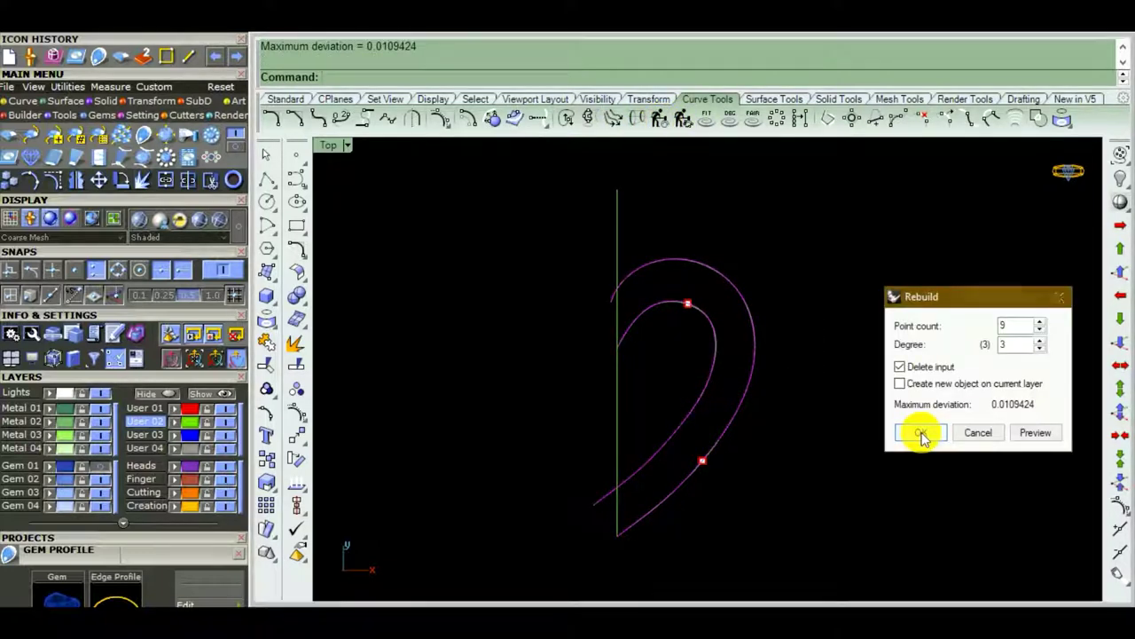
{"action": "left_click", "coordinate": [923, 434]}
{"action": "scroll", "coordinate": [709, 346], "scroll_direction": "up", "scroll_amount": 1}
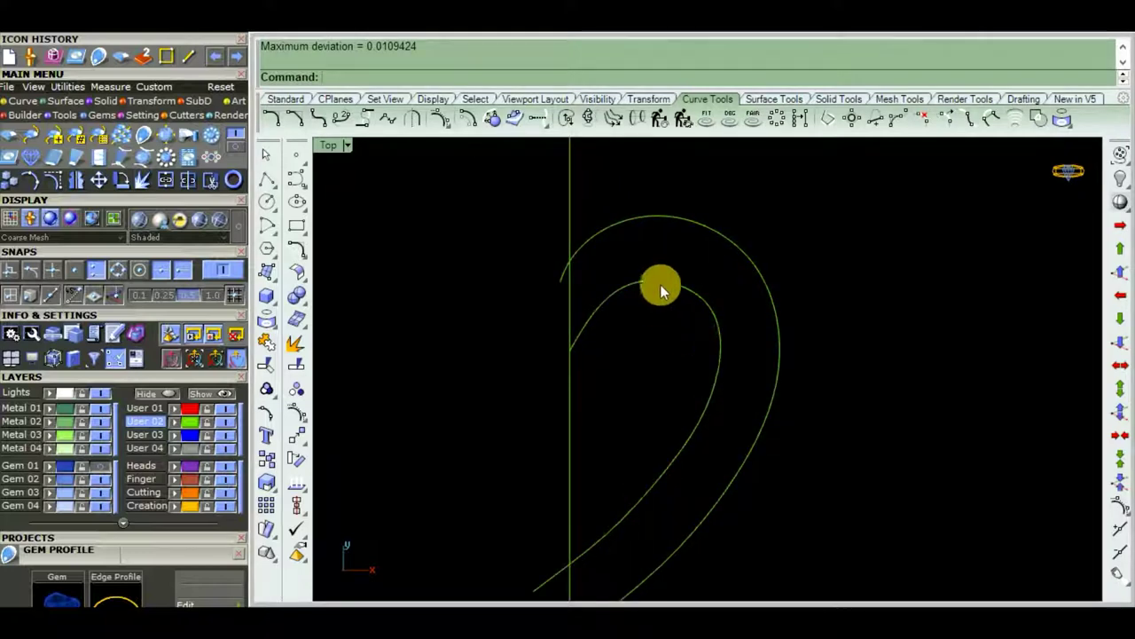
{"action": "scroll", "coordinate": [660, 284], "scroll_direction": "up", "scroll_amount": 1}
- Show the inner curve's control points to inspect them, then hide them again
{"action": "left_click", "coordinate": [703, 295]}
{"action": "right_click_drag", "start_coordinate": [666, 352], "coordinate": [710, 346]}
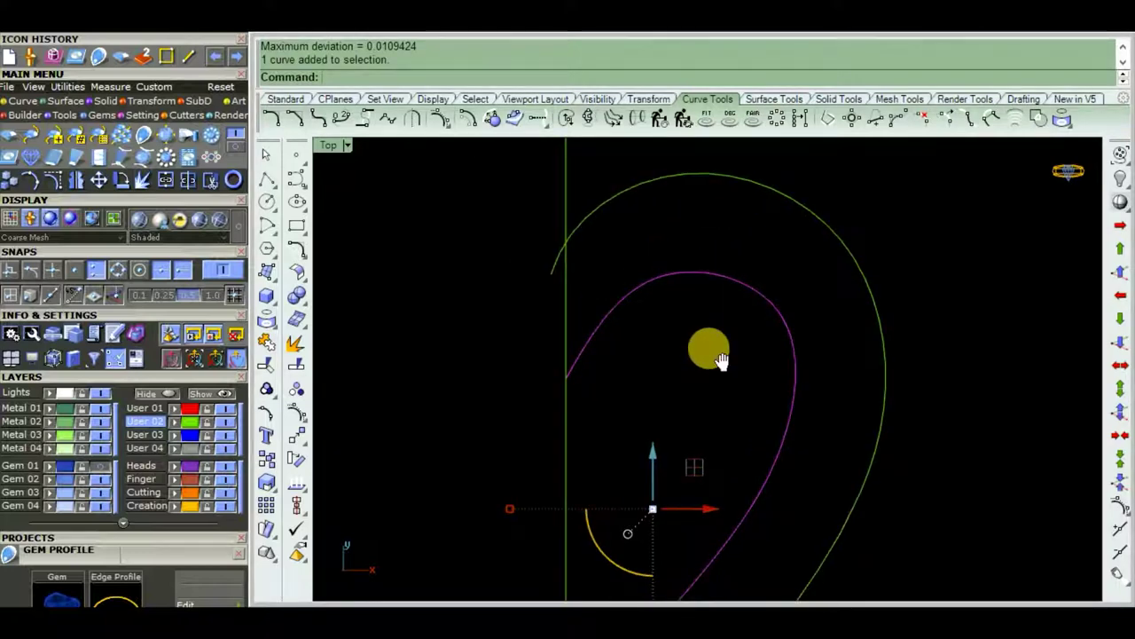
{"action": "key", "text": "F10"}
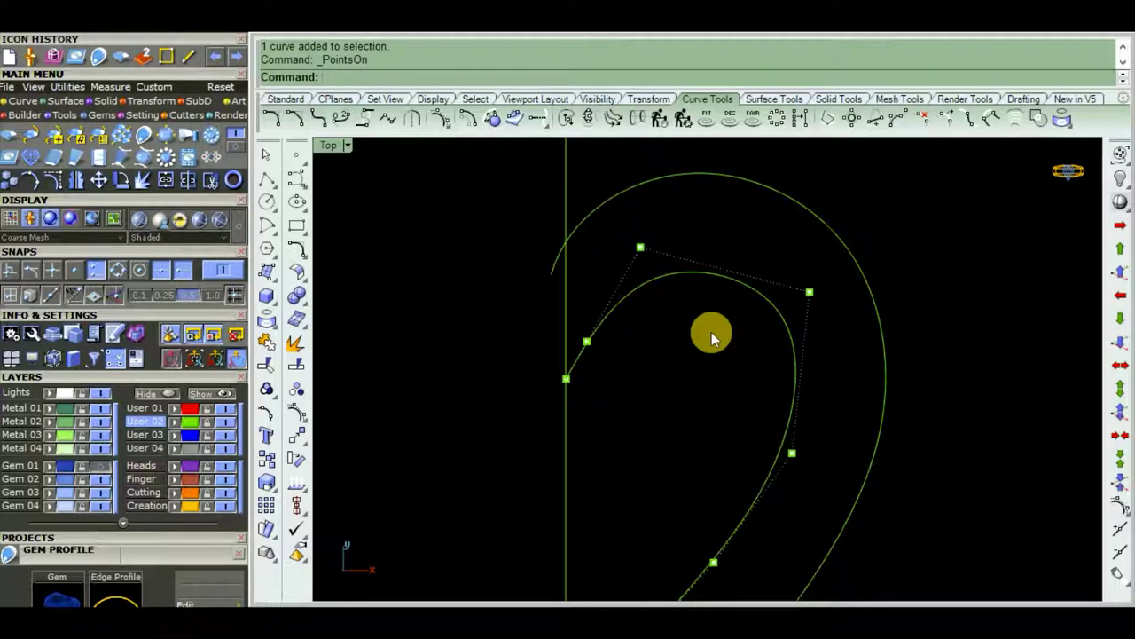
{"action": "key", "text": "Escape"}
- Rebuild the inner curve again with 13 points, reaching a 0.0115931 maximum deviation
{"action": "left_click_drag", "start_coordinate": [817, 267], "coordinate": [693, 318]}
{"action": "scroll", "coordinate": [696, 317], "scroll_direction": "down", "scroll_amount": 2}
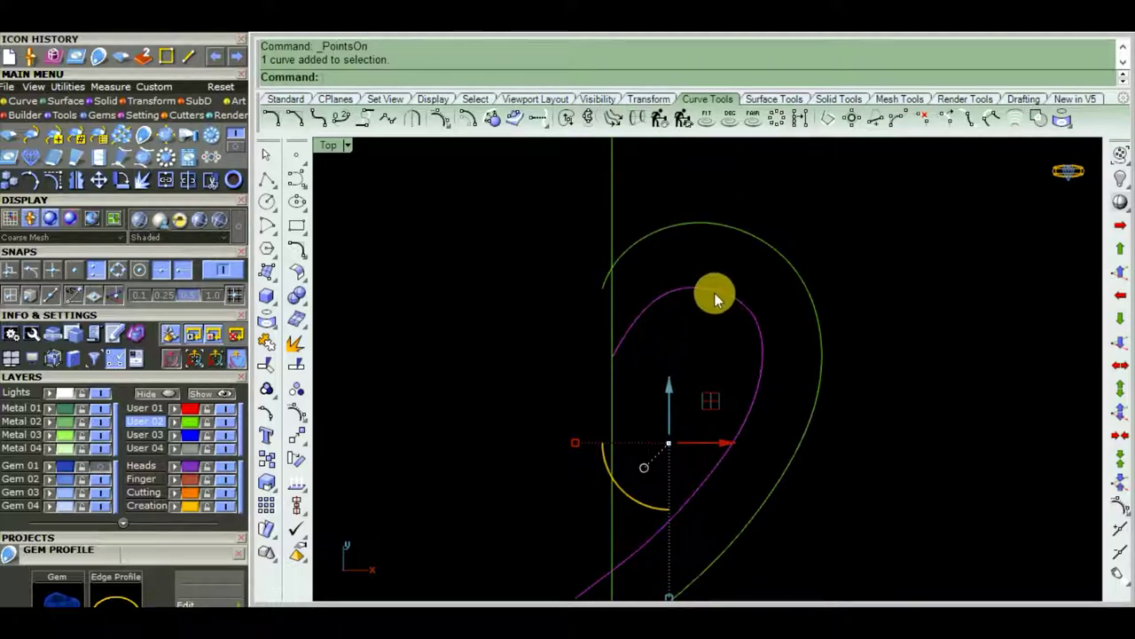
{"action": "left_click", "coordinate": [660, 118]}
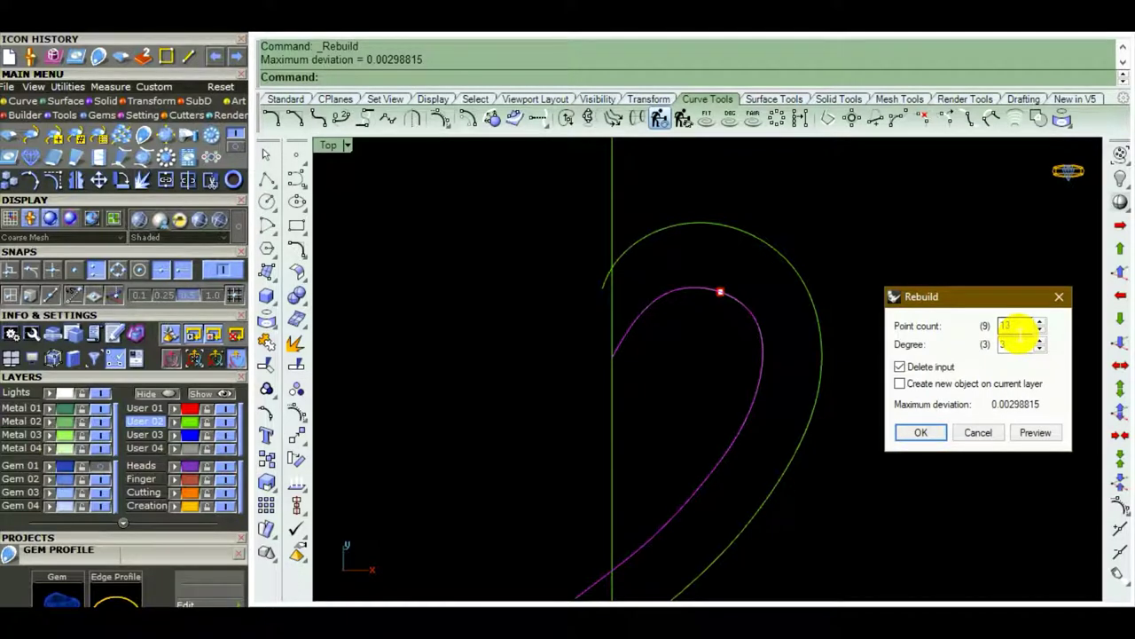
{"action": "left_click", "coordinate": [1036, 432]}
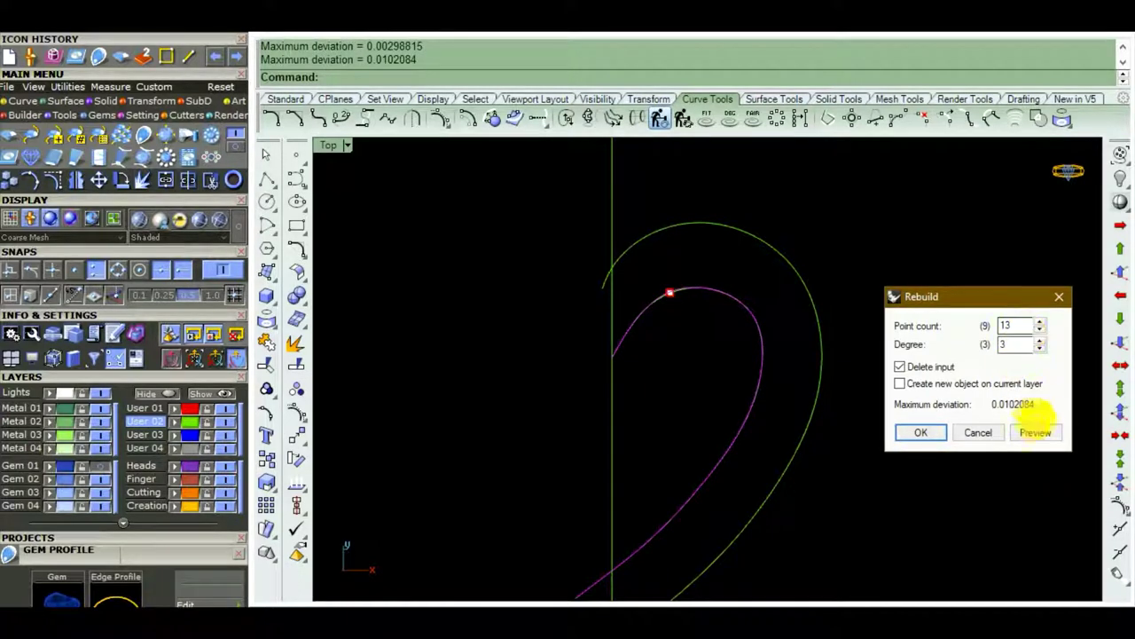
{"action": "left_click", "coordinate": [1036, 432]}
{"action": "left_click", "coordinate": [921, 432]}
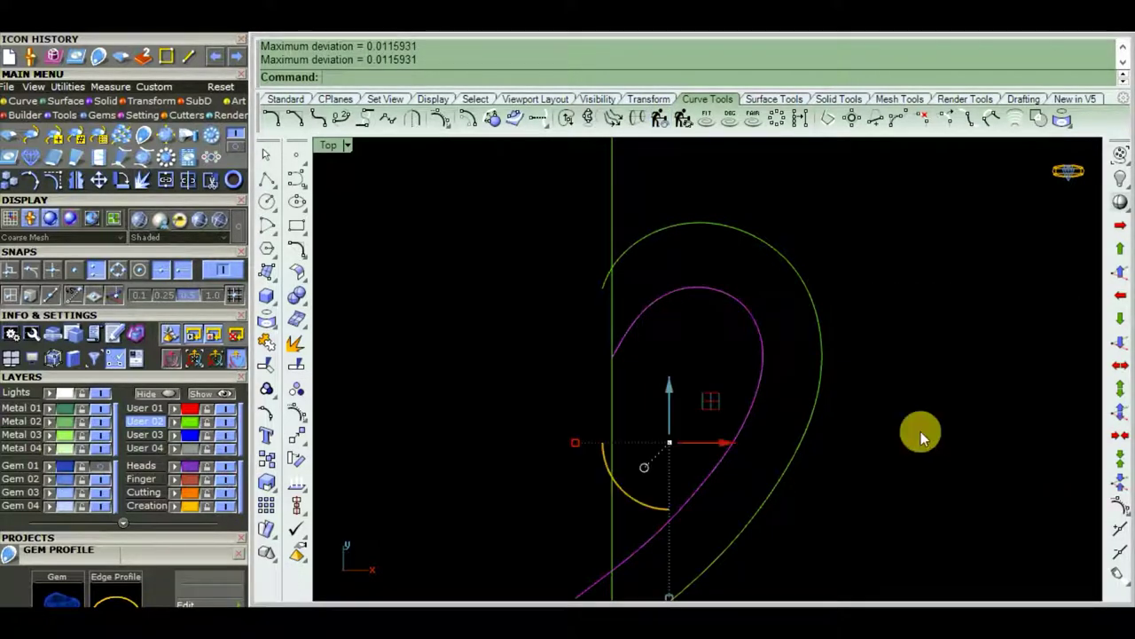
{"action": "left_click", "coordinate": [911, 422]}
- Crossing-select the vertical centre line and both half-heart curves
{"action": "scroll", "coordinate": [943, 436], "scroll_direction": "down", "scroll_amount": 3}
{"action": "scroll", "coordinate": [819, 440], "scroll_direction": "up", "scroll_amount": 5}
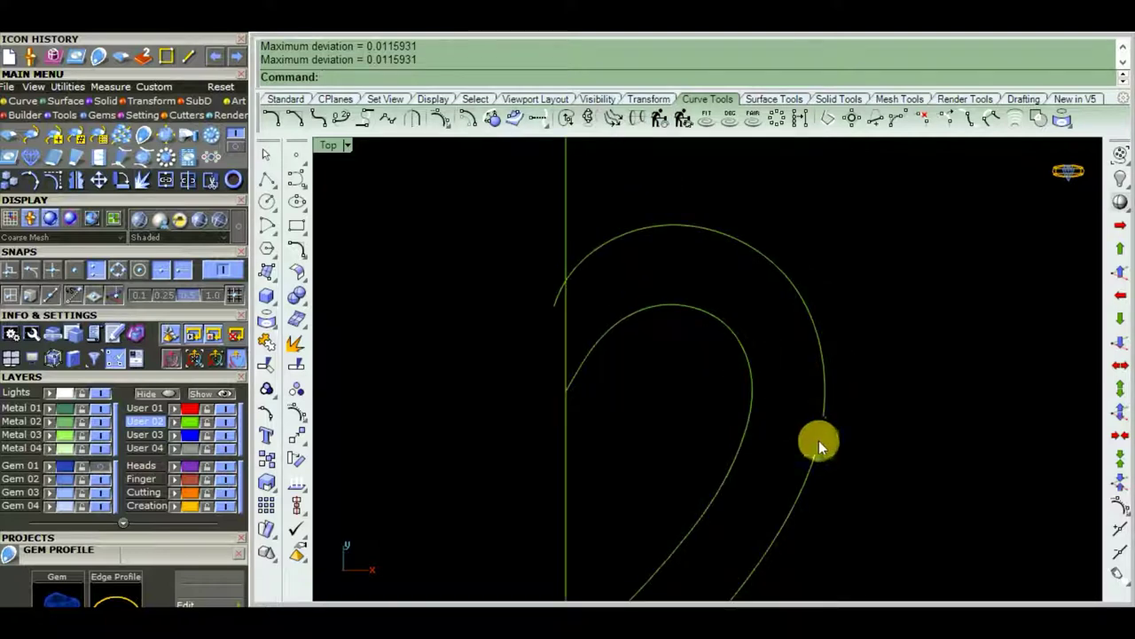
{"action": "scroll", "coordinate": [798, 448], "scroll_direction": "up", "scroll_amount": 2}
{"action": "scroll", "coordinate": [759, 426], "scroll_direction": "down", "scroll_amount": 4}
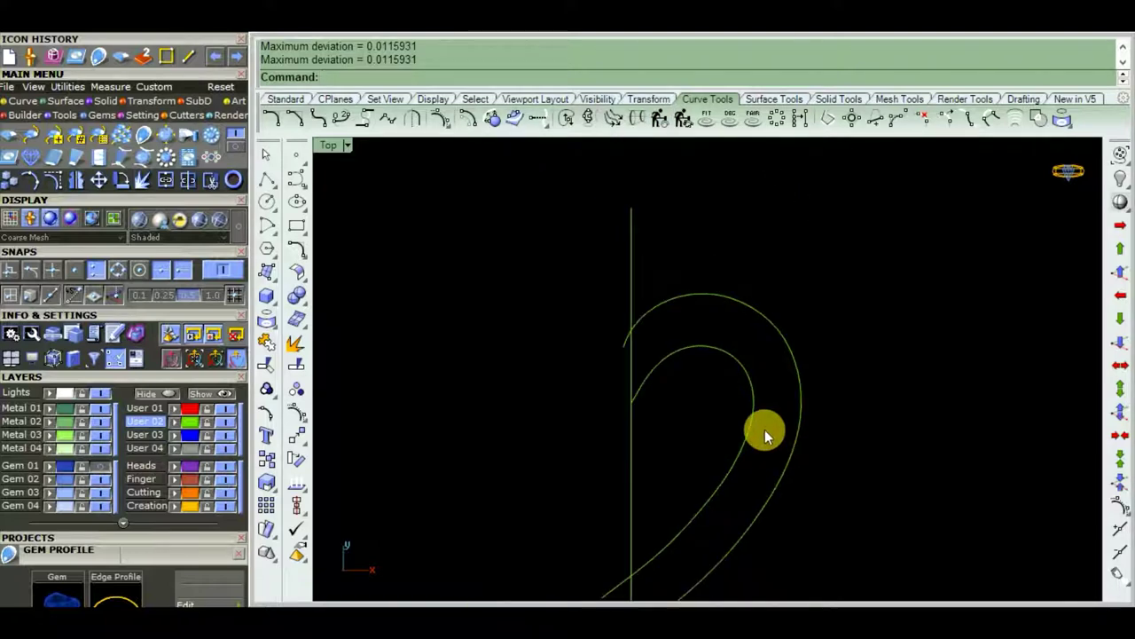
{"action": "right_click_drag", "start_coordinate": [765, 435], "coordinate": [816, 390]}
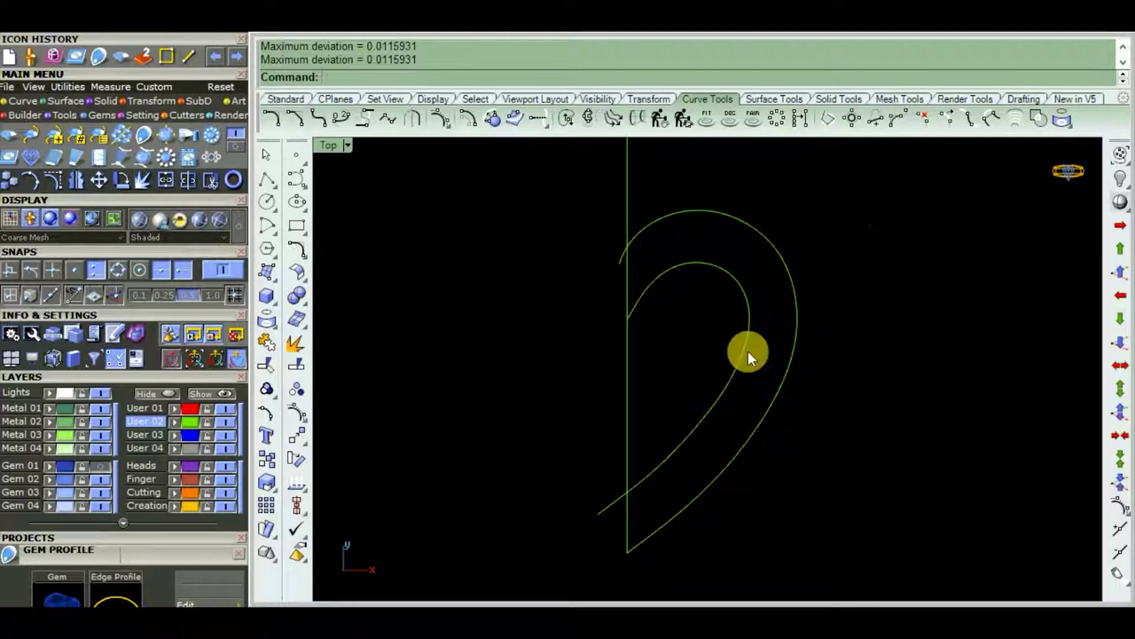
{"action": "left_click_drag", "start_coordinate": [881, 439], "coordinate": [517, 442]}
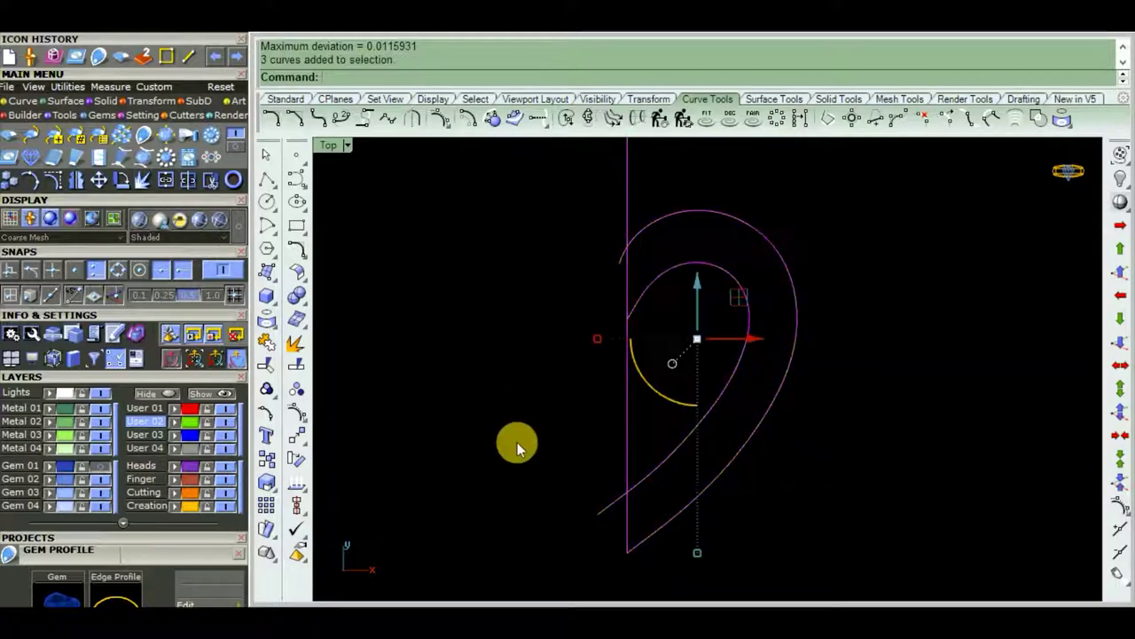
- Trim the overhanging curve ends and centre line so the outline closes at the lower tip
{"action": "left_click", "coordinate": [270, 365]}
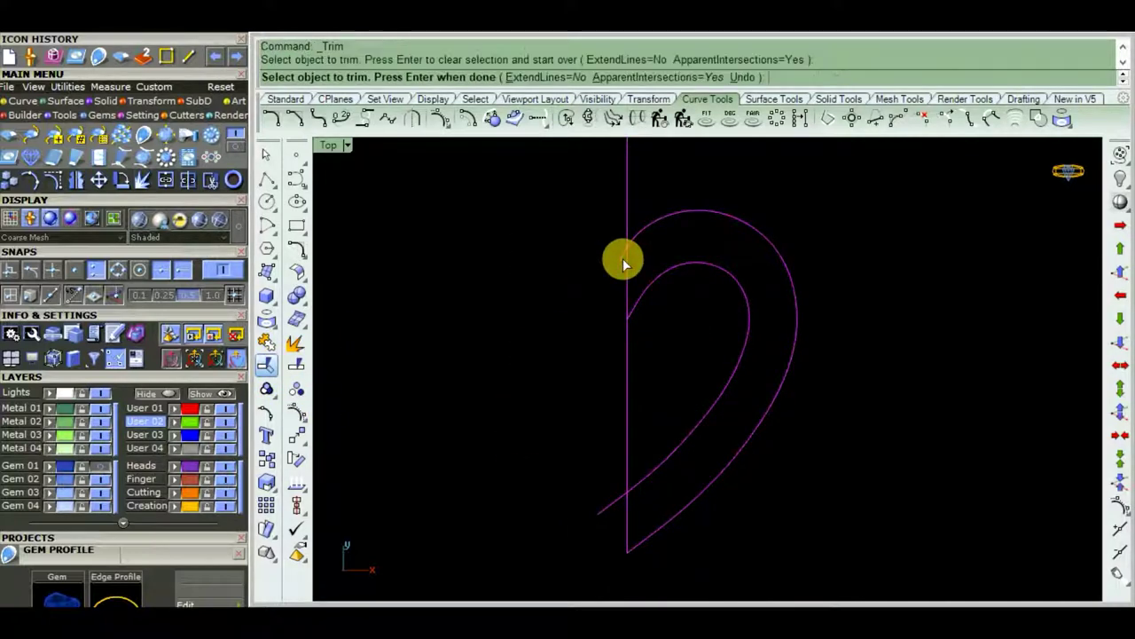
{"action": "left_click", "coordinate": [610, 512]}
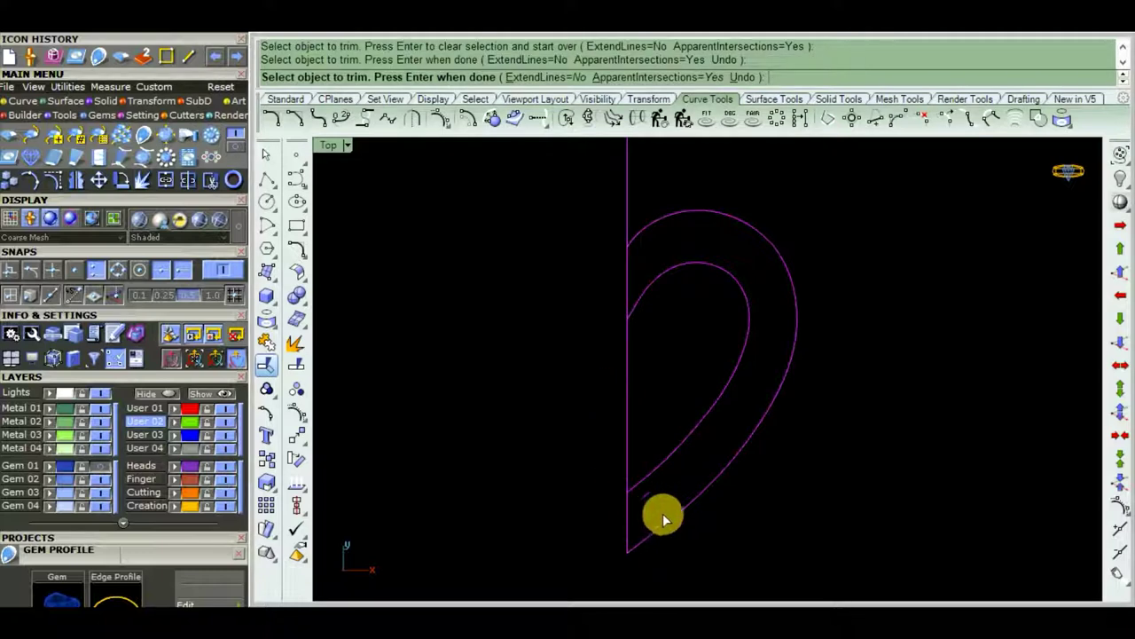
{"action": "scroll", "coordinate": [678, 516], "scroll_direction": "down", "scroll_amount": 2}
{"action": "scroll", "coordinate": [656, 470], "scroll_direction": "up", "scroll_amount": 1}
{"action": "scroll", "coordinate": [635, 437], "scroll_direction": "up", "scroll_amount": 1}
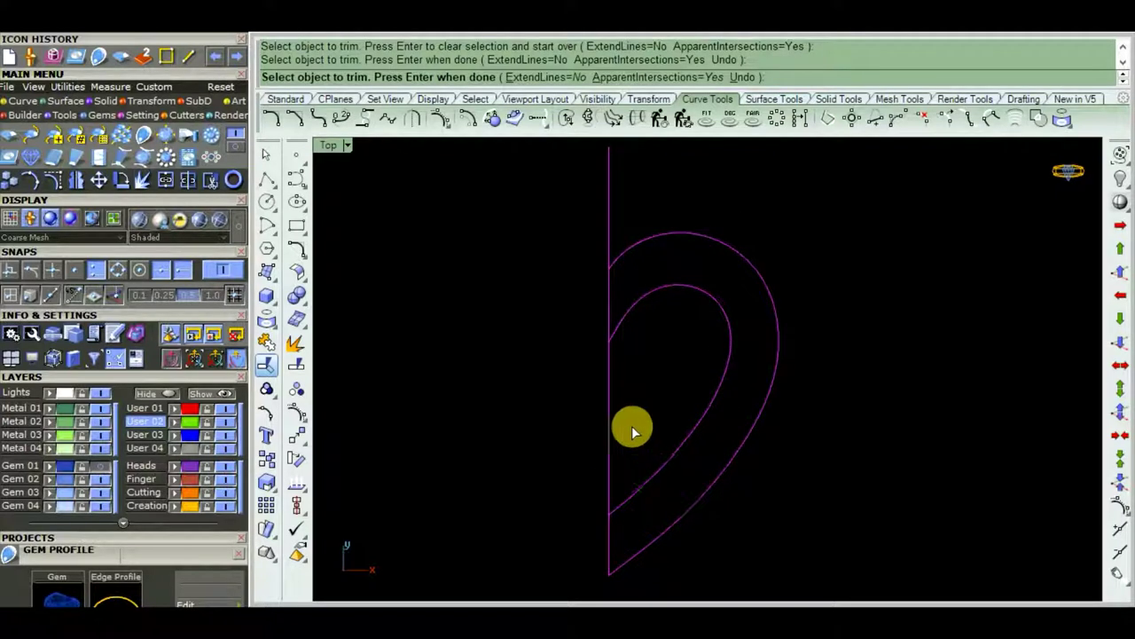
{"action": "scroll", "coordinate": [626, 379], "scroll_direction": "up", "scroll_amount": 2}
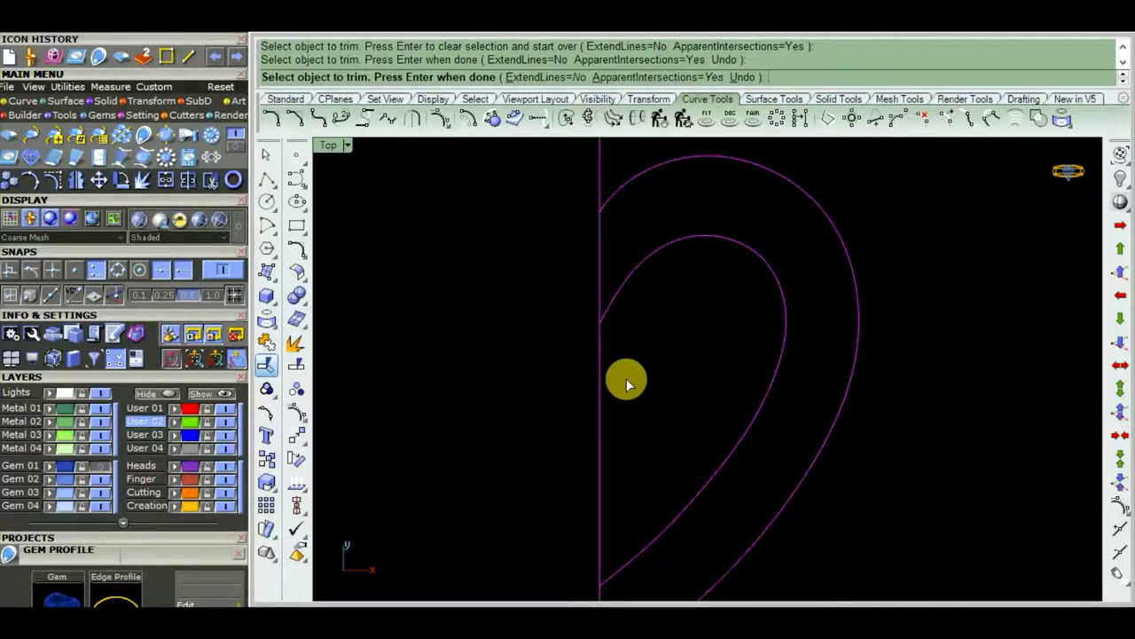
{"action": "left_click", "coordinate": [626, 378]}
{"action": "key", "text": "Return"}
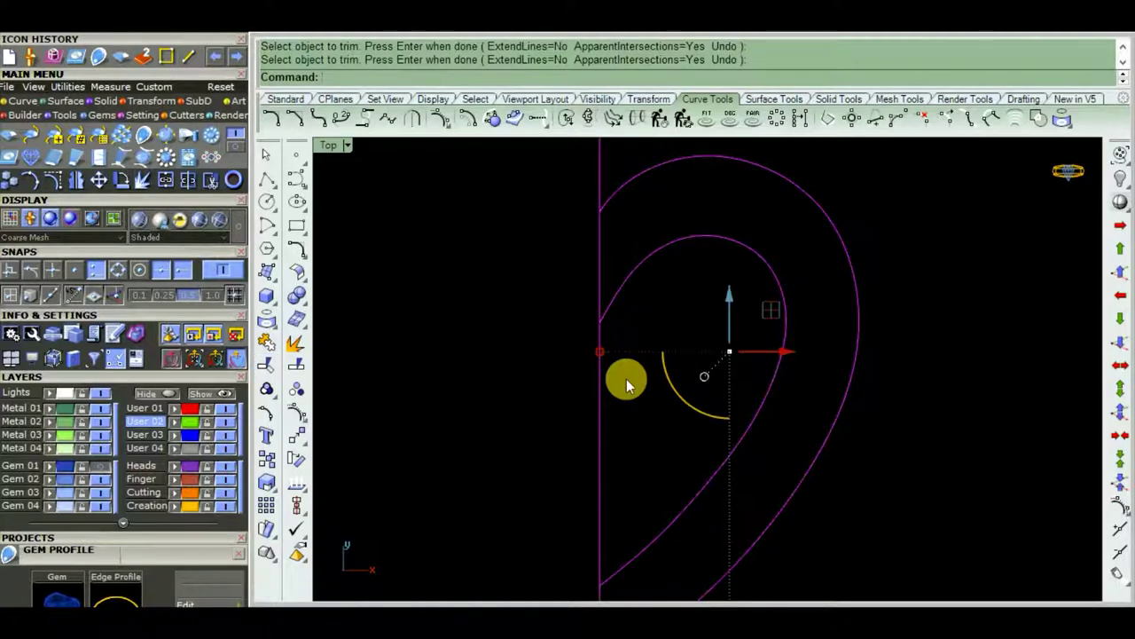
- Select both half-heart curves
{"action": "scroll", "coordinate": [773, 408], "scroll_direction": "down", "scroll_amount": 2}
{"action": "scroll", "coordinate": [743, 342], "scroll_direction": "up", "scroll_amount": 3}
{"action": "scroll", "coordinate": [751, 355], "scroll_direction": "down", "scroll_amount": 2}
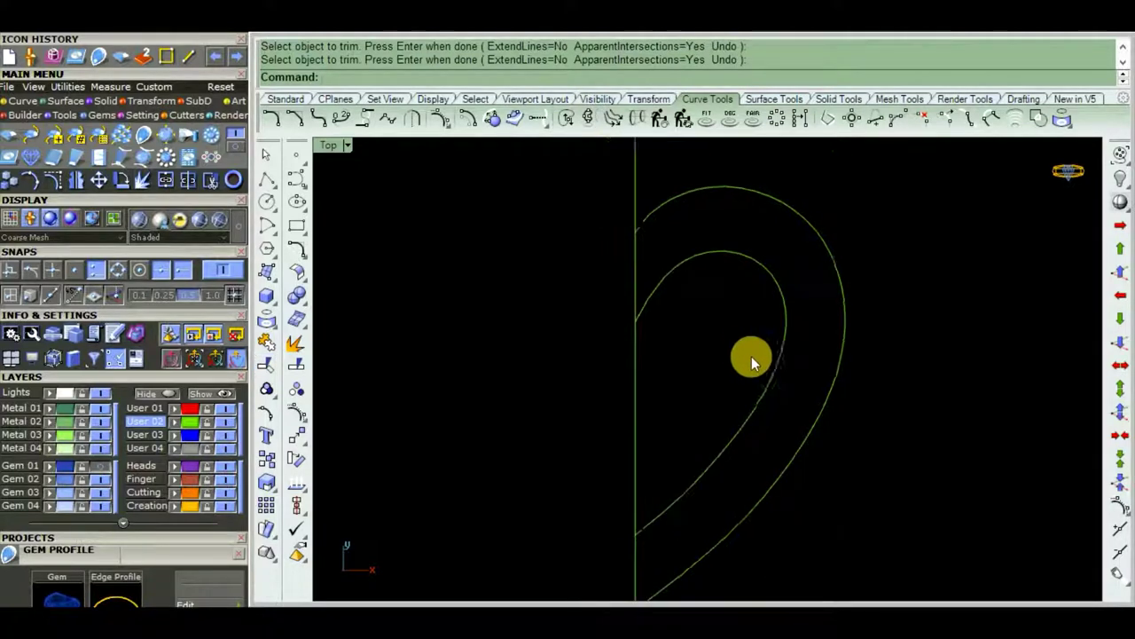
{"action": "right_click_drag", "start_coordinate": [765, 393], "coordinate": [761, 362]}
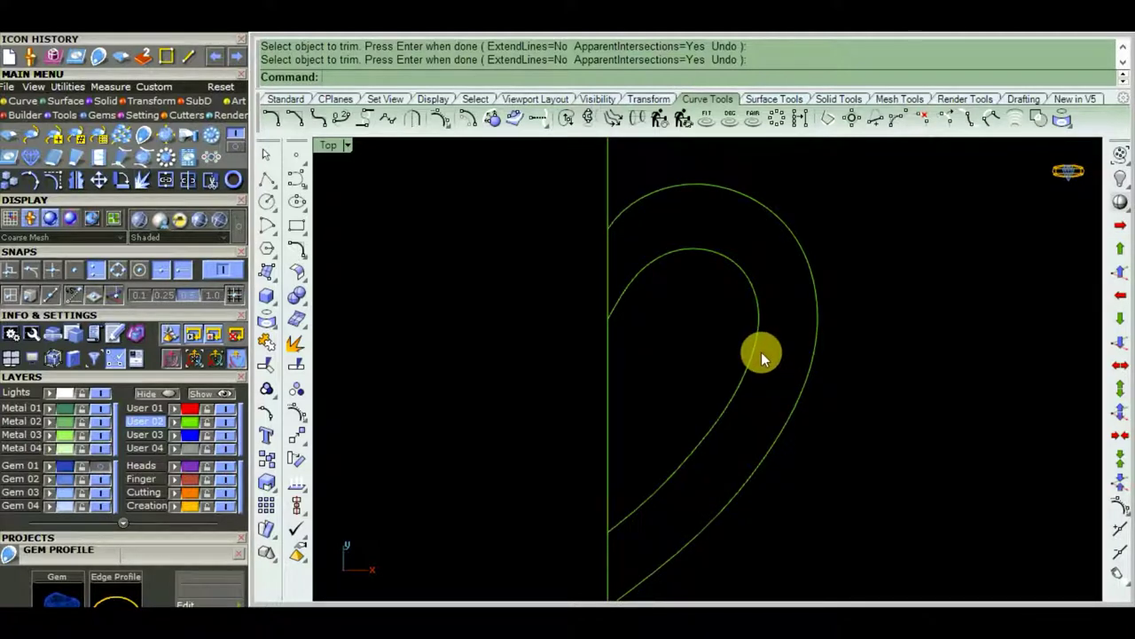
{"action": "scroll", "coordinate": [673, 267], "scroll_direction": "up", "scroll_amount": 2}
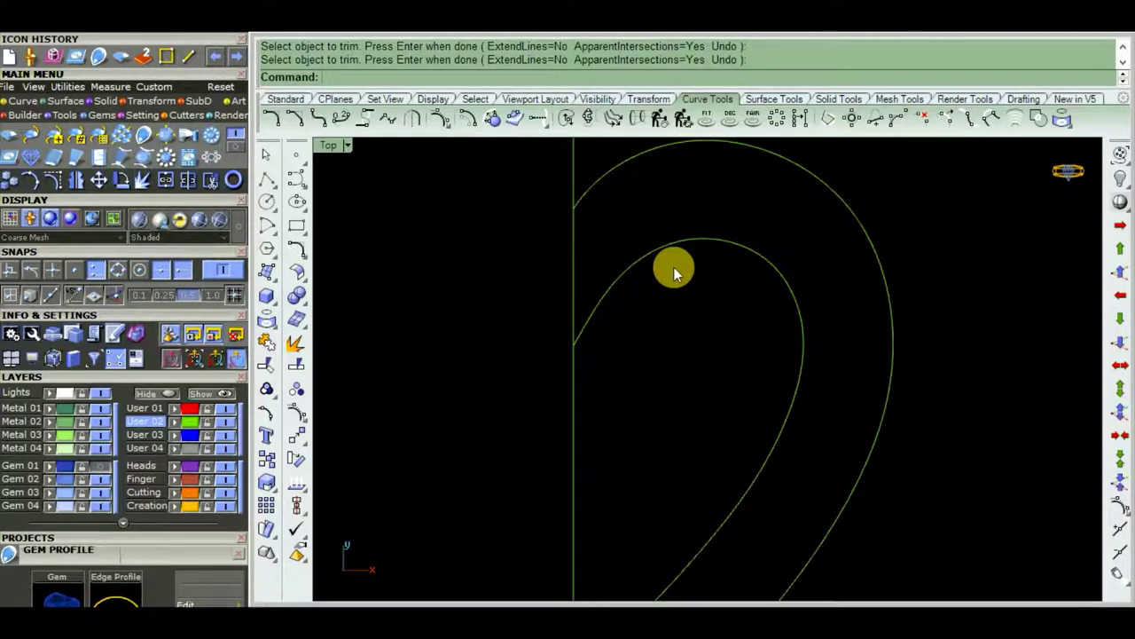
{"action": "scroll", "coordinate": [673, 267], "scroll_direction": "down", "scroll_amount": 2}
{"action": "right_click_drag", "start_coordinate": [688, 324], "coordinate": [714, 330]}
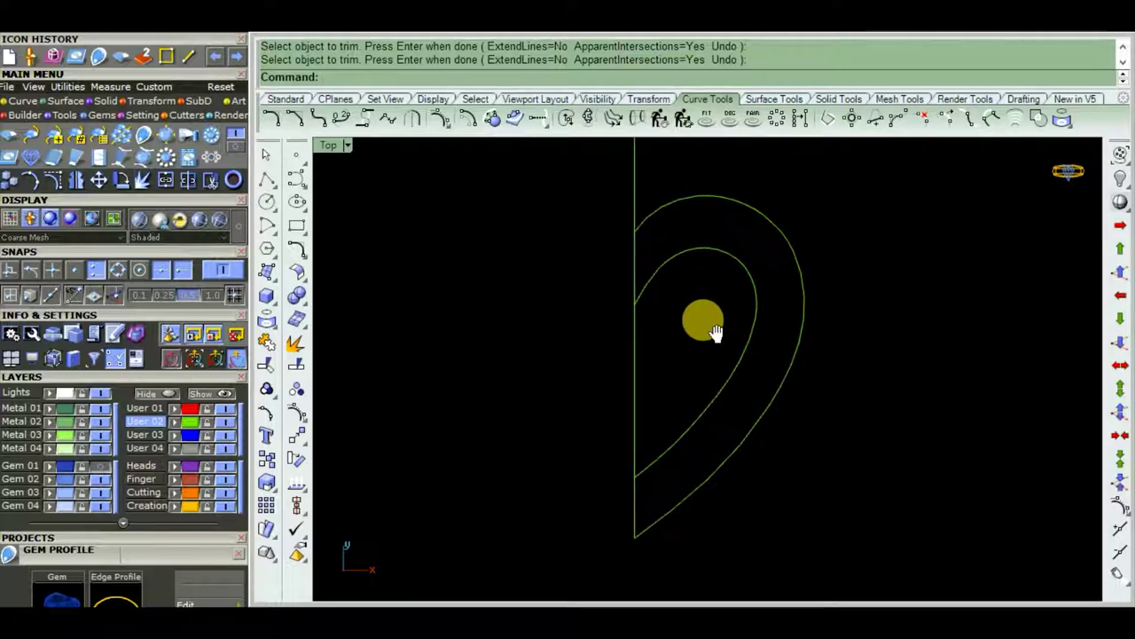
{"action": "left_click_drag", "start_coordinate": [846, 253], "coordinate": [725, 366]}
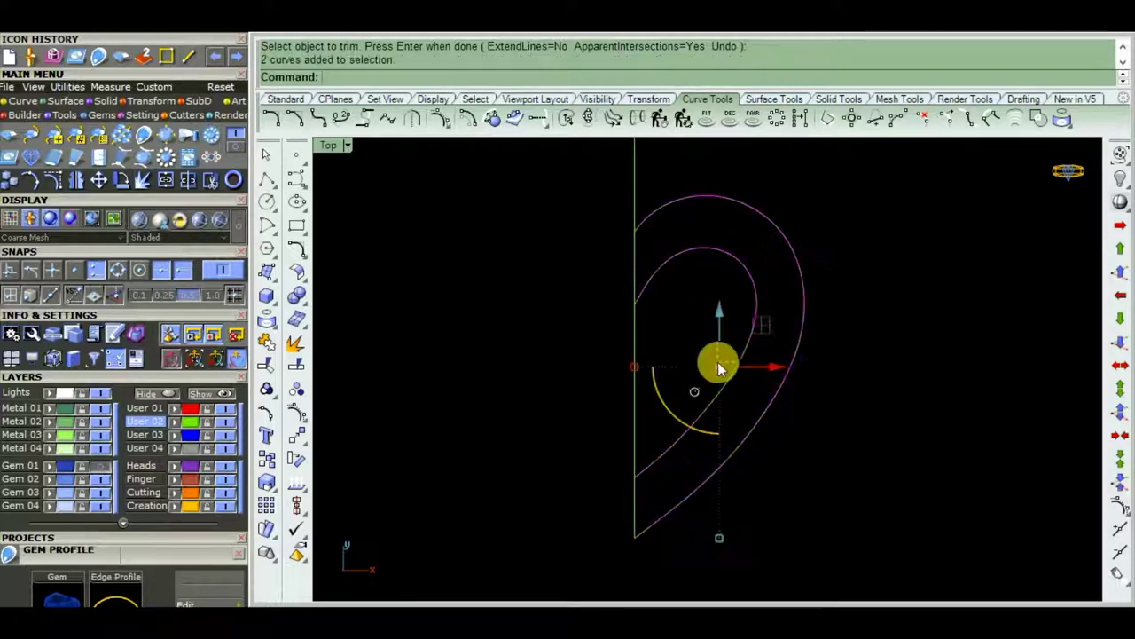
- Mirror the half-heart curves across the vertical centre line
{"action": "left_click", "coordinate": [658, 100]}
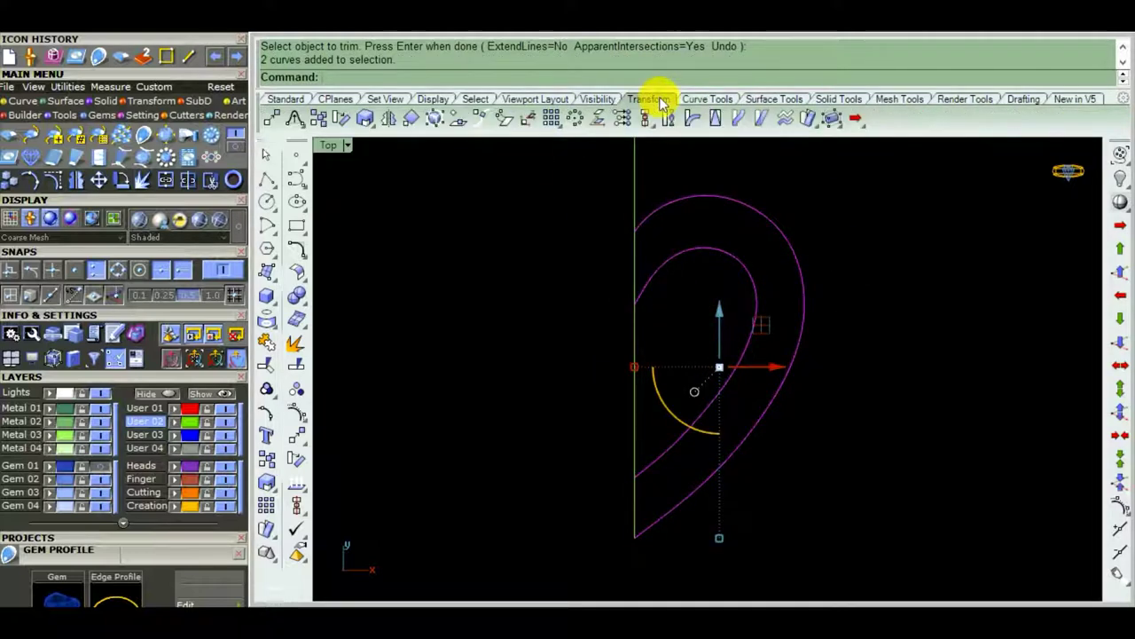
{"action": "left_click", "coordinate": [387, 117]}
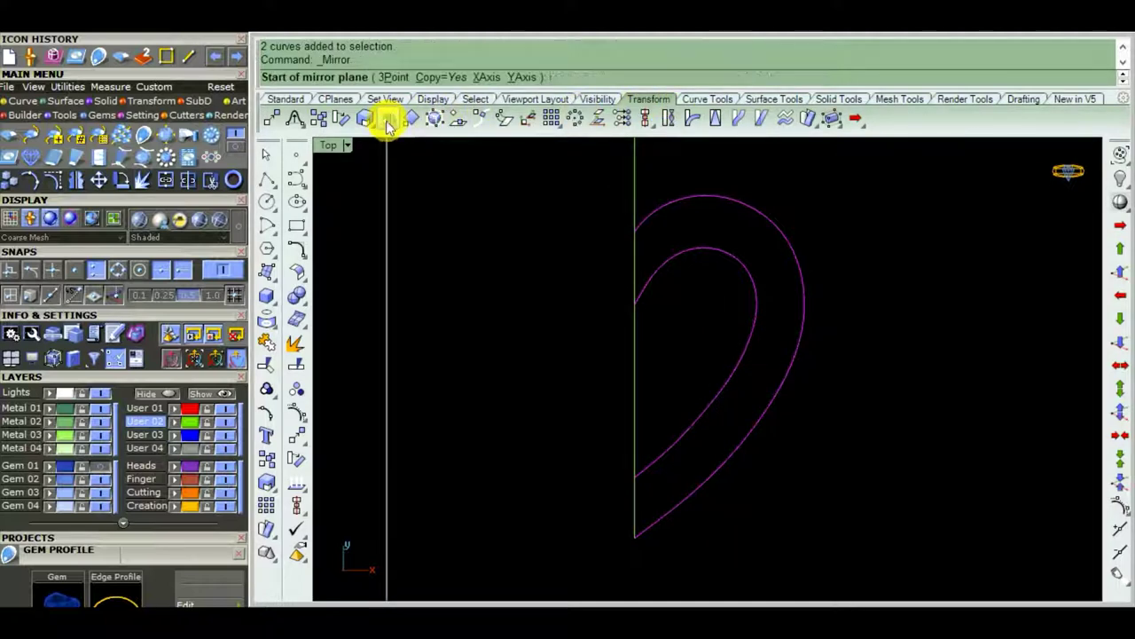
{"action": "left_click", "coordinate": [634, 431]}
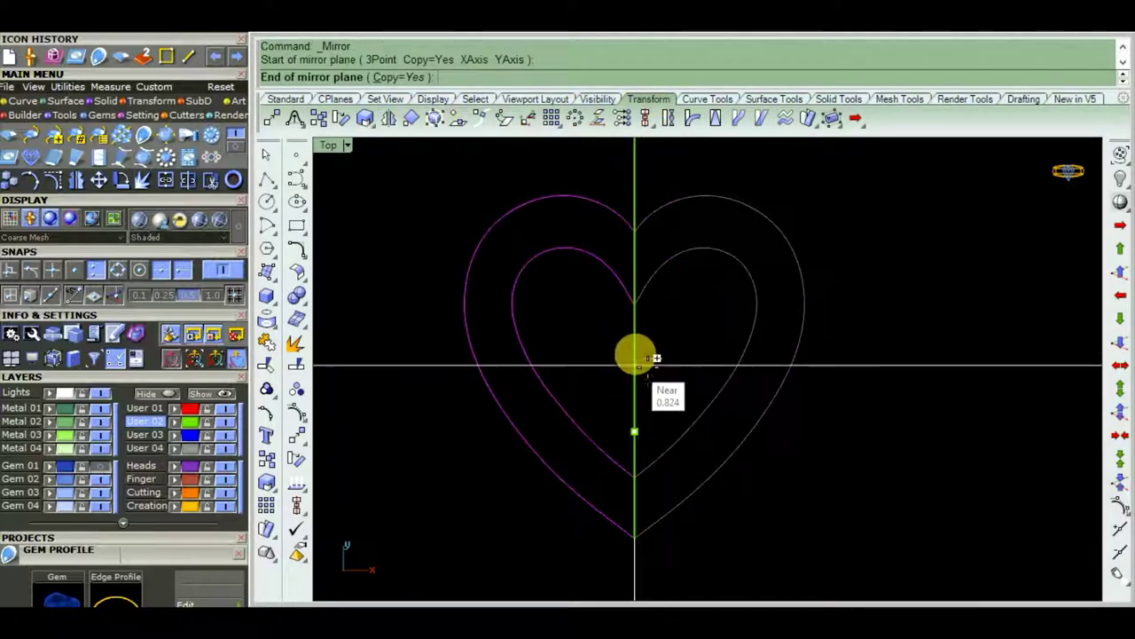
{"action": "left_click", "coordinate": [636, 355]}
{"action": "scroll", "coordinate": [798, 390], "scroll_direction": "down", "scroll_amount": 3}
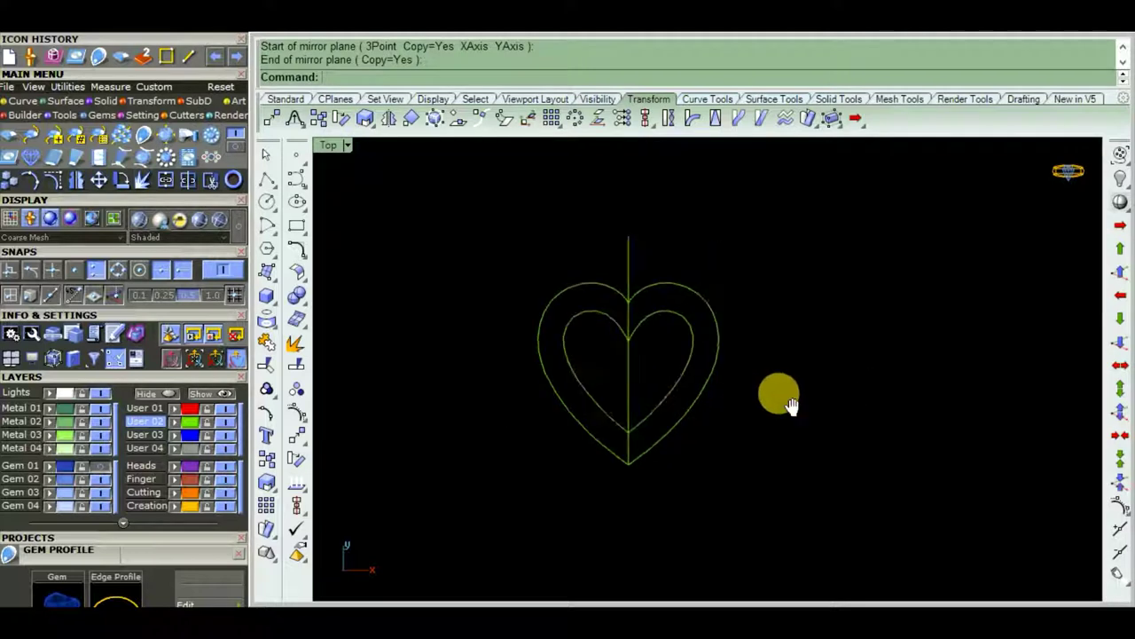
{"action": "scroll", "coordinate": [650, 326], "scroll_direction": "up", "scroll_amount": 3}
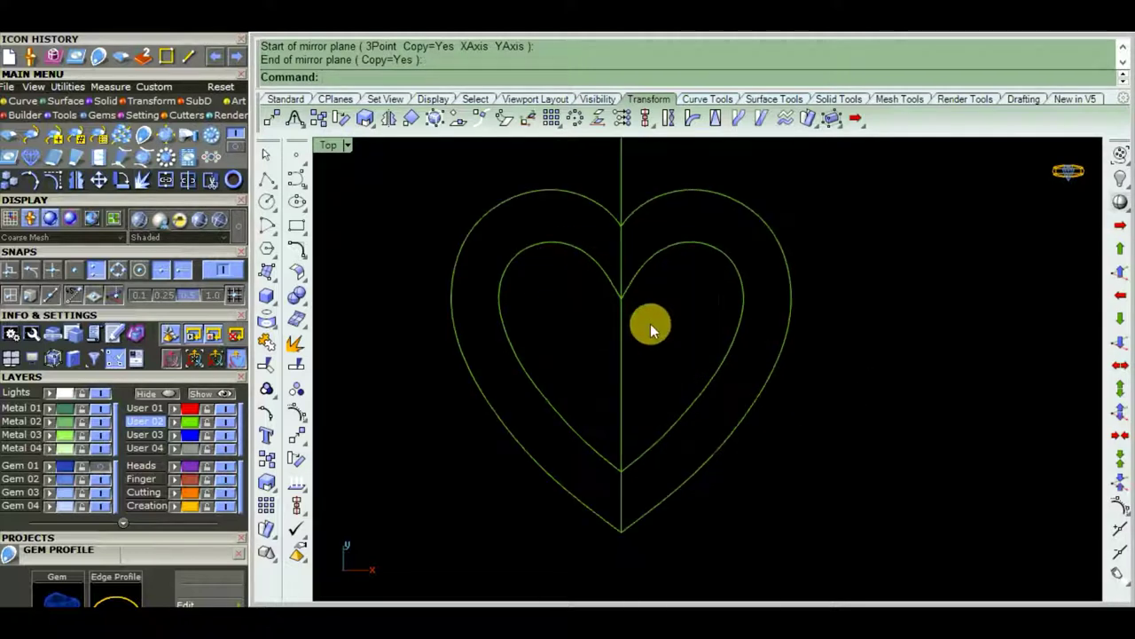
- Delete the vertical centre line
{"action": "left_click", "coordinate": [623, 346]}
{"action": "key", "text": "Delete"}
{"action": "scroll", "coordinate": [726, 372], "scroll_direction": "down", "scroll_amount": 3}
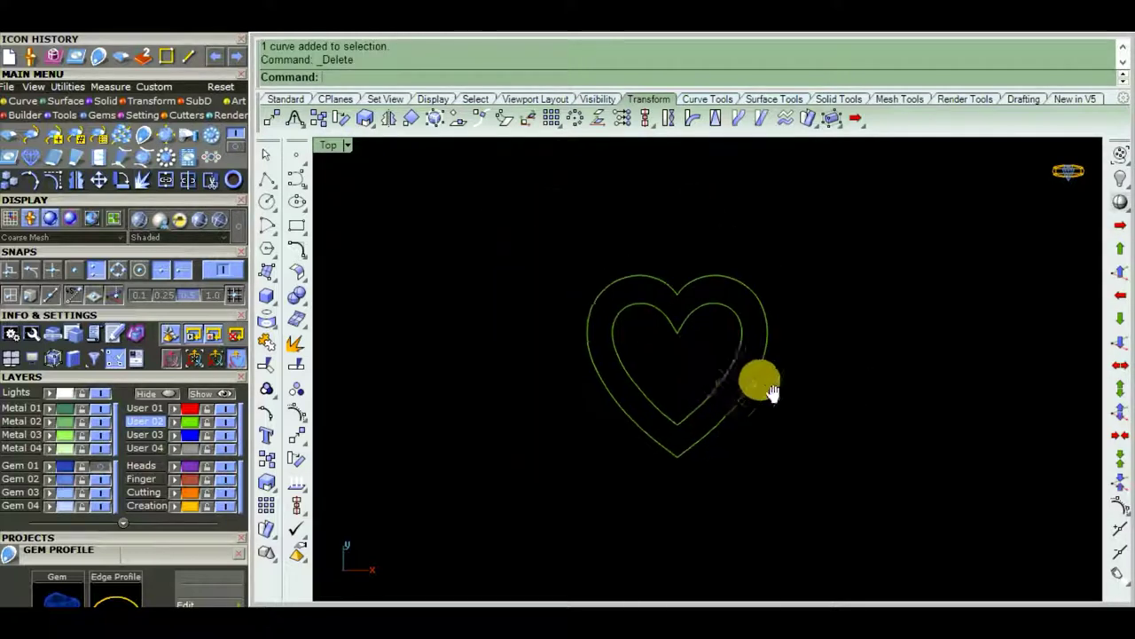
{"action": "right_click_drag", "start_coordinate": [804, 383], "coordinate": [751, 382]}
{"action": "scroll", "coordinate": [702, 307], "scroll_direction": "up", "scroll_amount": 5}
{"action": "scroll", "coordinate": [705, 308], "scroll_direction": "down", "scroll_amount": 5}
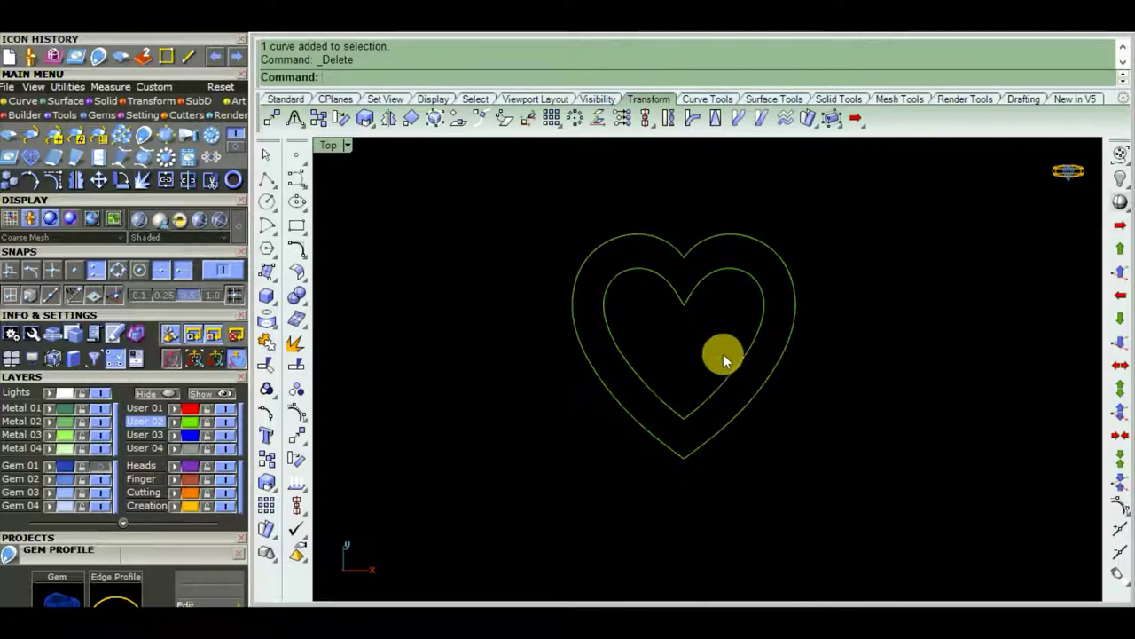
- Join the inner heart halves into one closed curve, then the outer heart halves
{"action": "left_click_drag", "start_coordinate": [730, 401], "coordinate": [660, 415]}
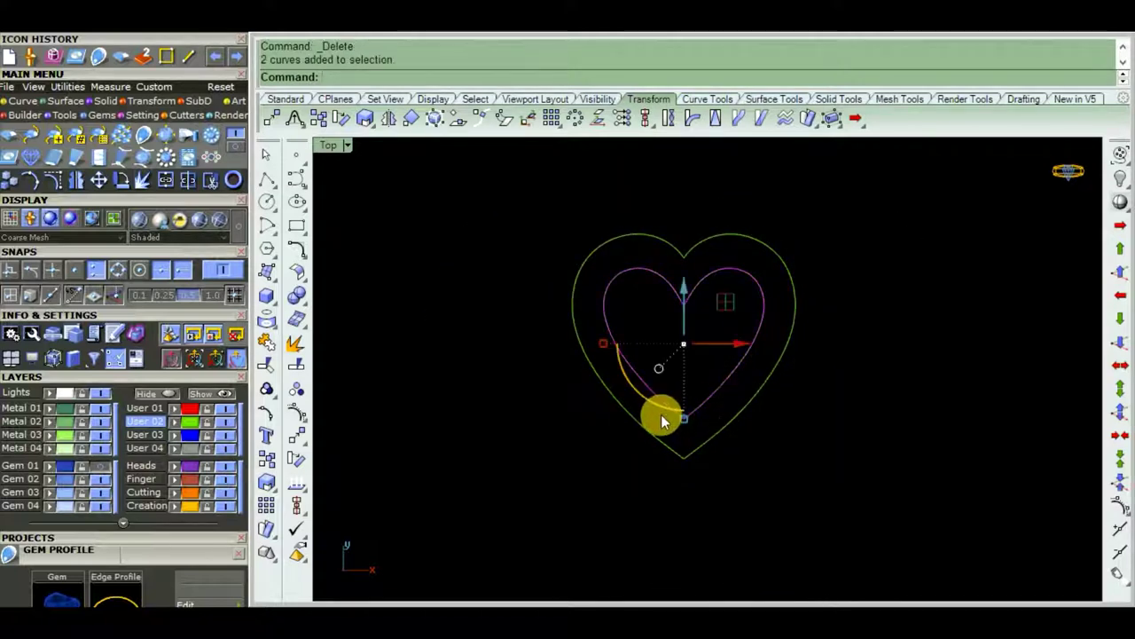
{"action": "left_click", "coordinate": [267, 343]}
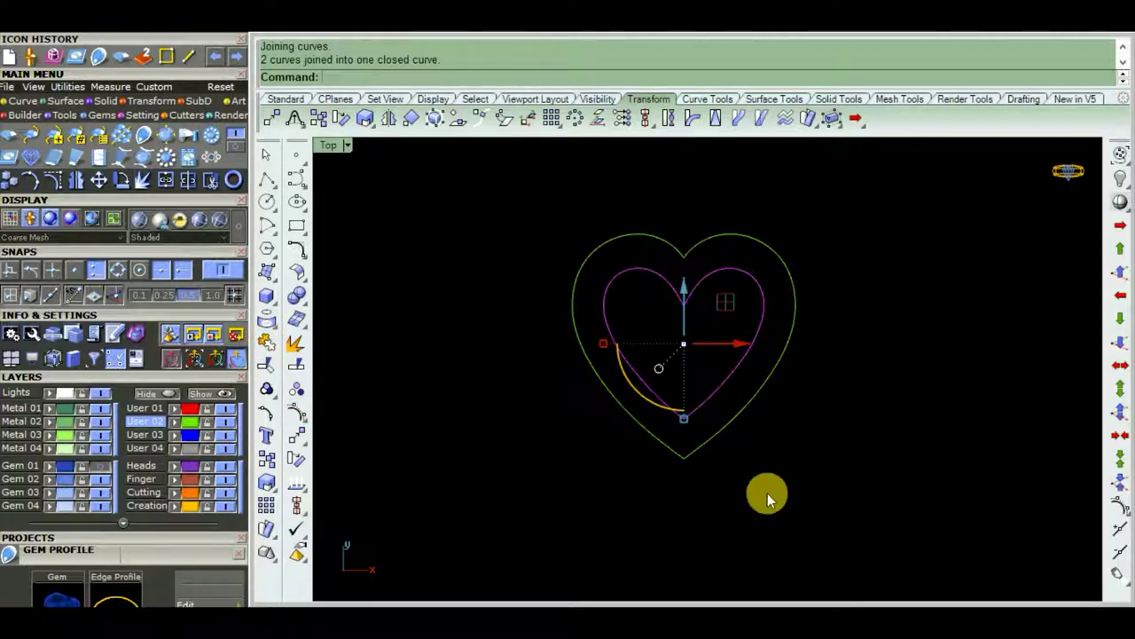
{"action": "left_click_drag", "start_coordinate": [593, 499], "coordinate": [592, 500]}
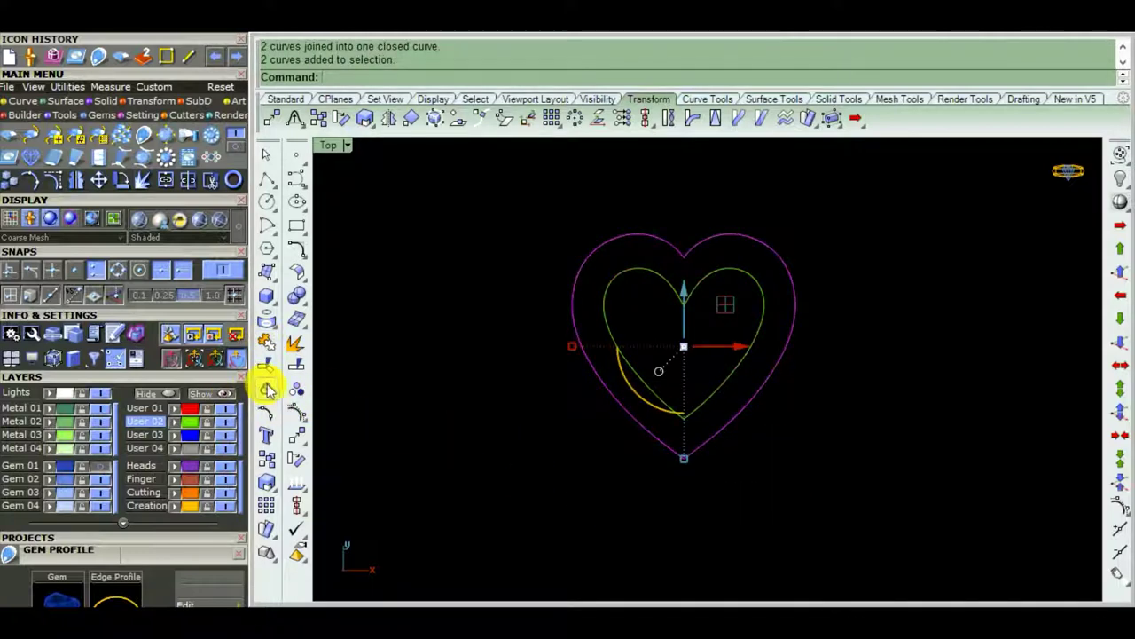
{"action": "left_click", "coordinate": [814, 452]}
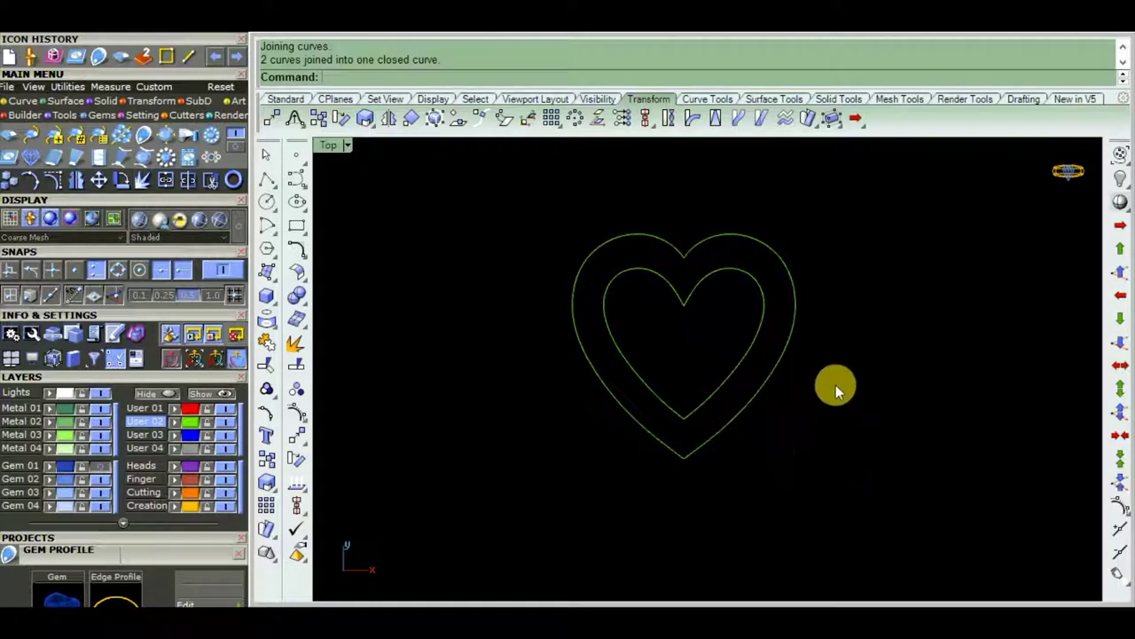
{"action": "scroll", "coordinate": [825, 393], "scroll_direction": "down", "scroll_amount": 1}
{"action": "scroll", "coordinate": [799, 413], "scroll_direction": "down", "scroll_amount": 2}
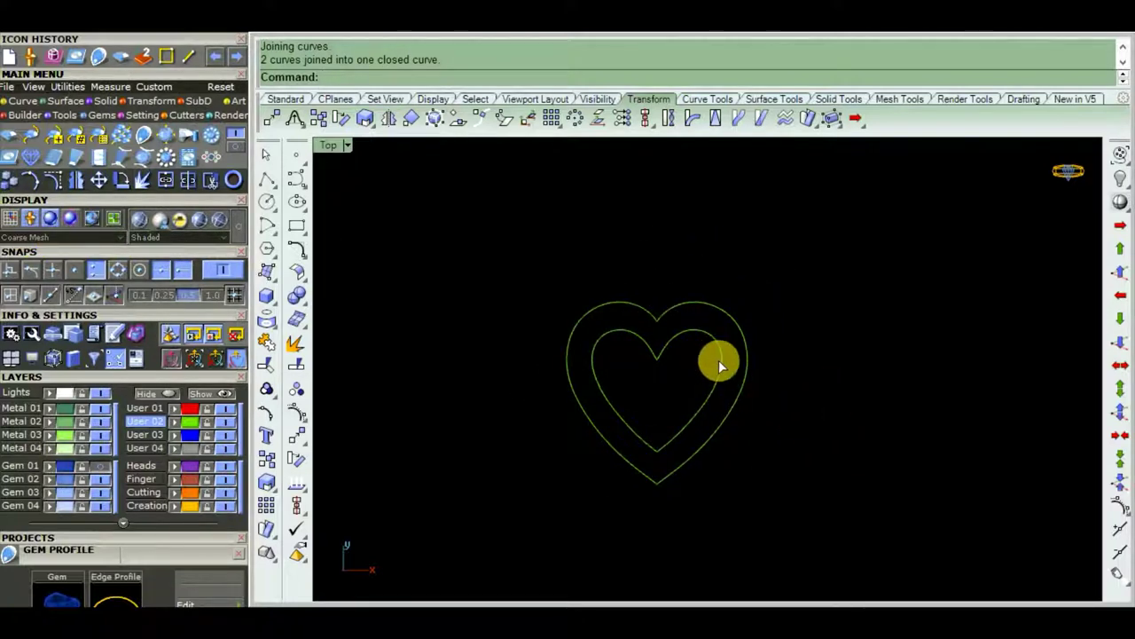
- Turn on the viewport grid, centre the hearts, and start a circle
{"action": "key", "text": "Escape"}
{"action": "scroll", "coordinate": [667, 359], "scroll_direction": "up", "scroll_amount": 3}
{"action": "scroll", "coordinate": [667, 359], "scroll_direction": "down", "scroll_amount": 1}
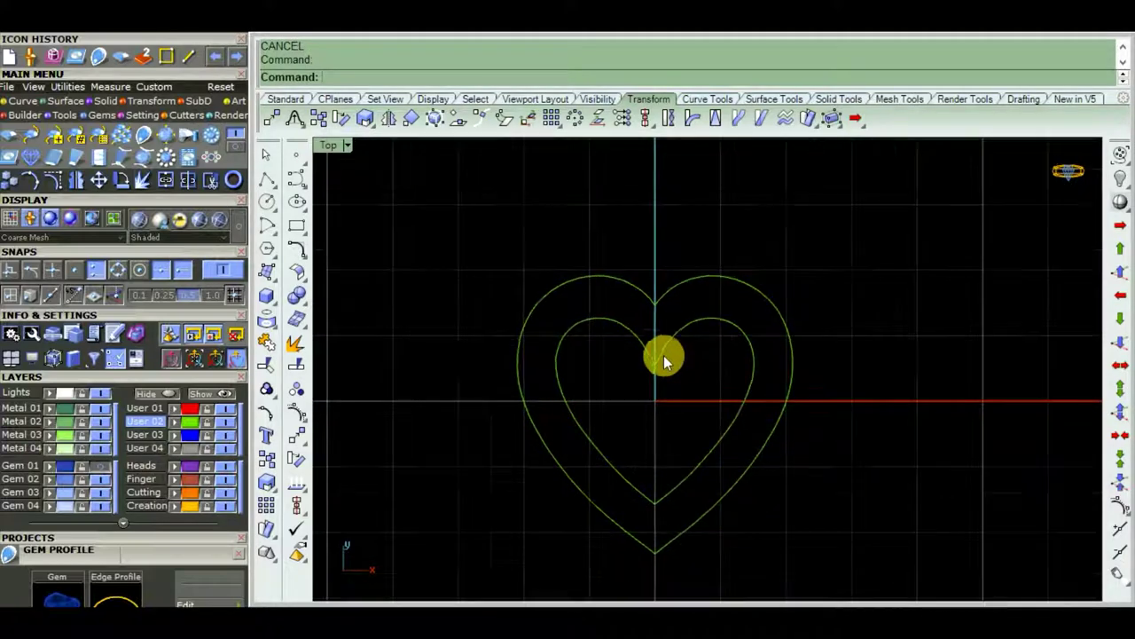
{"action": "right_click_drag", "start_coordinate": [848, 380], "coordinate": [843, 349]}
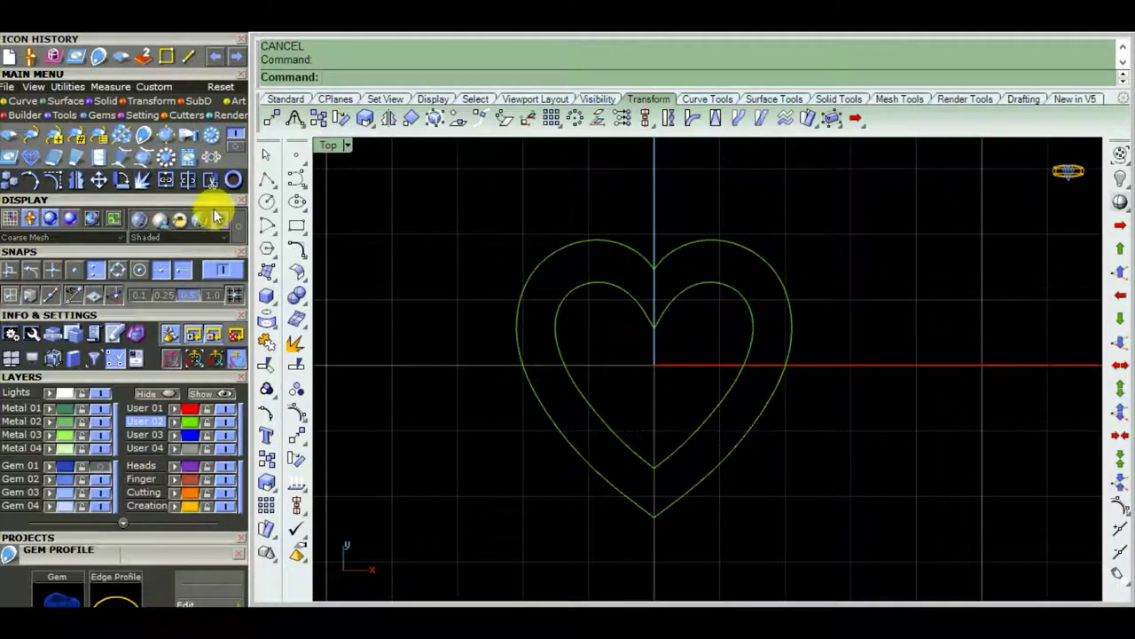
{"action": "left_click", "coordinate": [266, 202]}
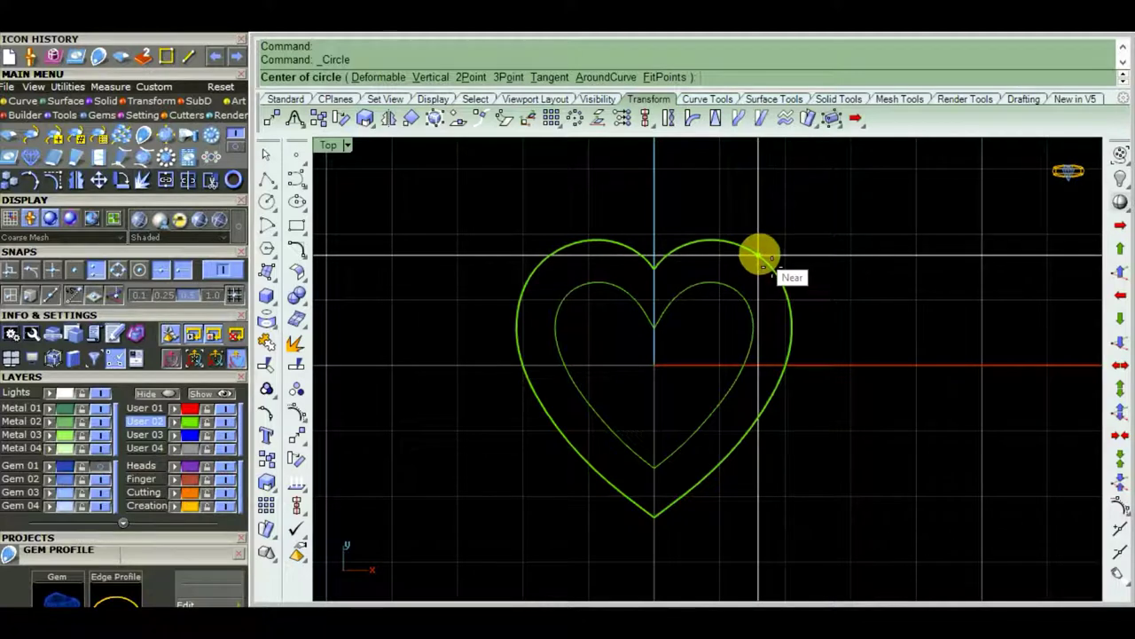
- Place 0.9-diameter circles at the outer heart's right shoulder and its bottom tip
{"action": "left_click", "coordinate": [760, 257]}
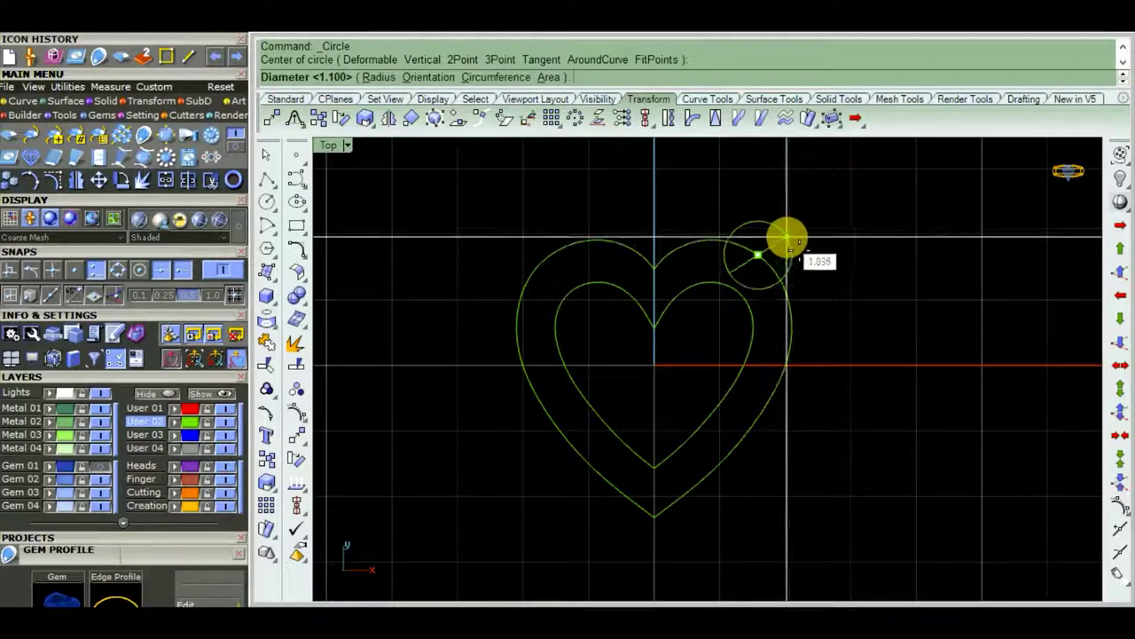
{"action": "type", "text": "9"}
{"action": "key", "text": "Return"}
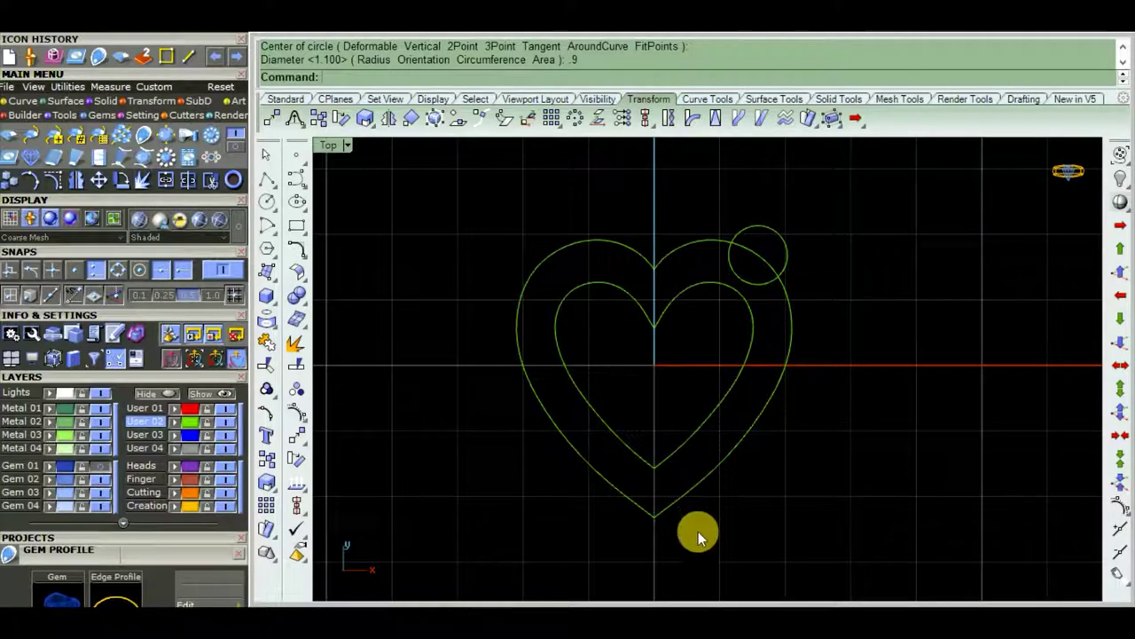
{"action": "left_click", "coordinate": [268, 205]}
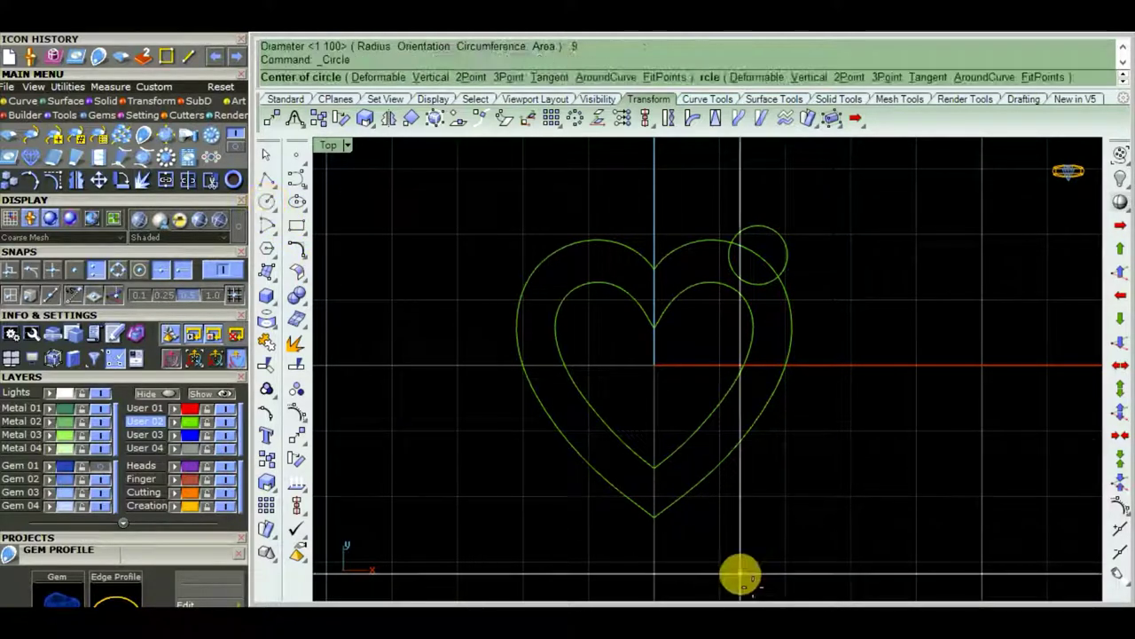
{"action": "left_click", "coordinate": [653, 517]}
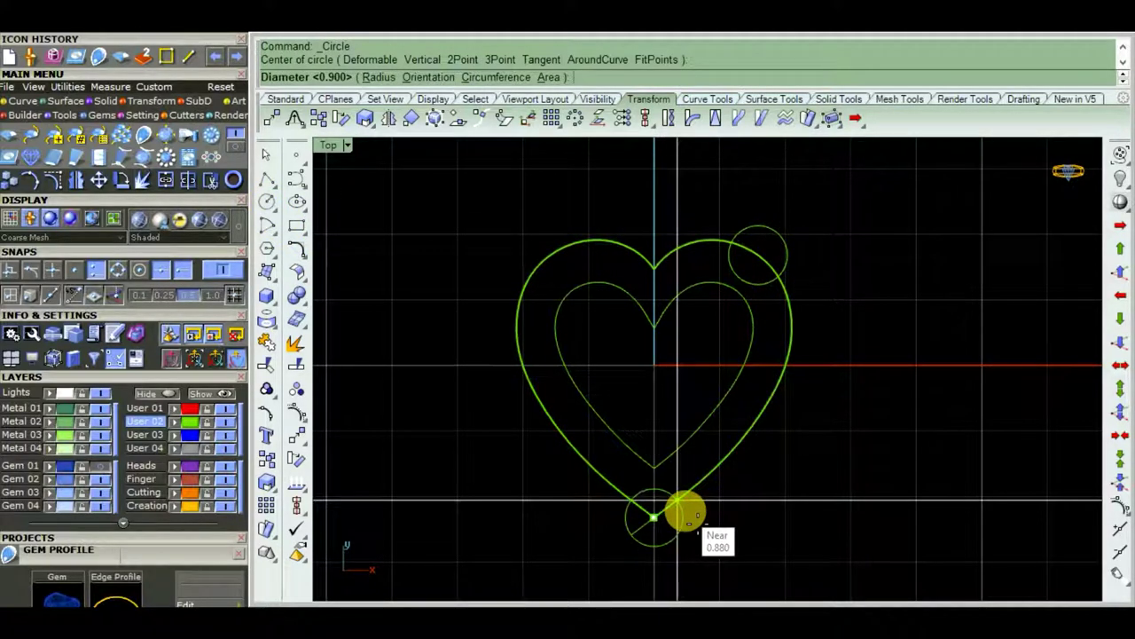
{"action": "key", "text": "Return"}
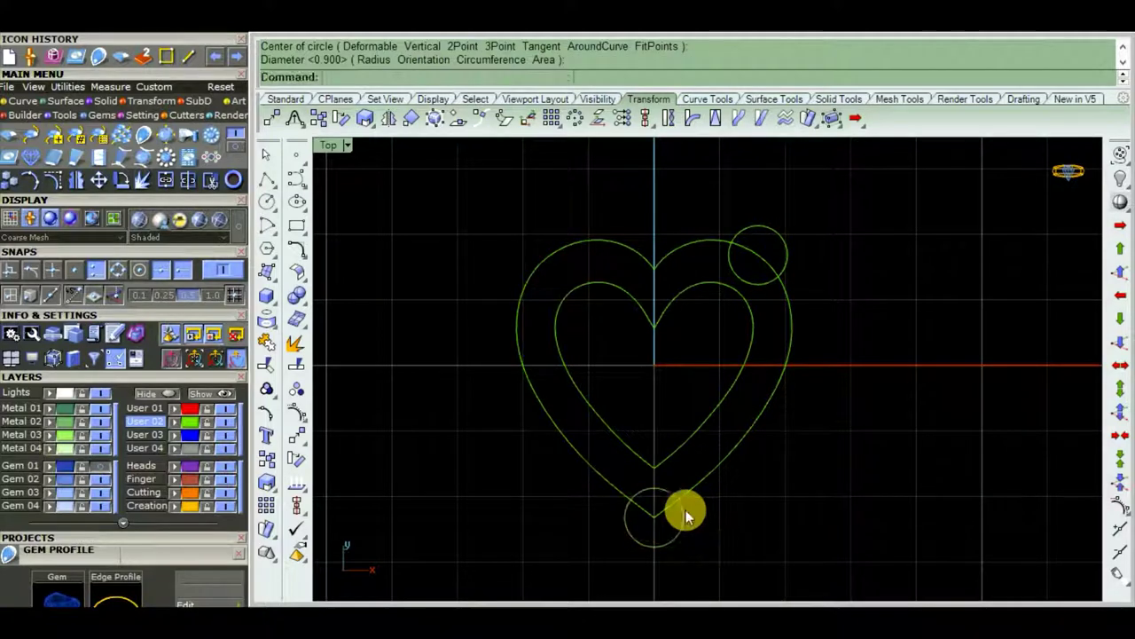
{"action": "scroll", "coordinate": [816, 498], "scroll_direction": "down", "scroll_amount": 3}
{"action": "scroll", "coordinate": [745, 487], "scroll_direction": "up", "scroll_amount": 4}
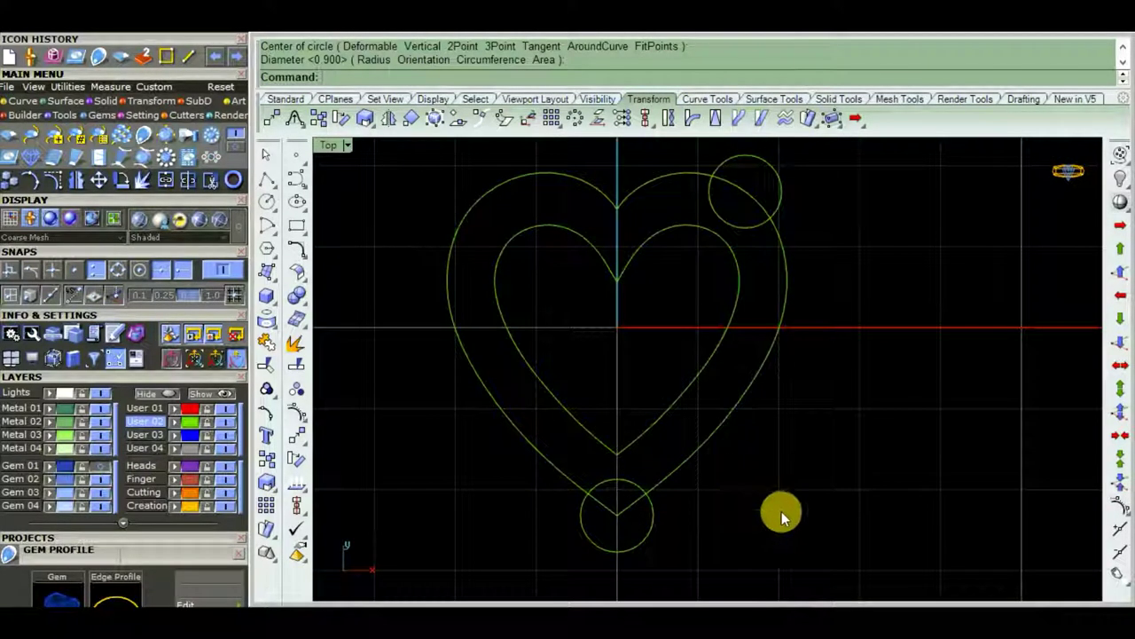
{"action": "scroll", "coordinate": [799, 504], "scroll_direction": "up", "scroll_amount": 1}
{"action": "scroll", "coordinate": [818, 503], "scroll_direction": "down", "scroll_amount": 2}
{"action": "scroll", "coordinate": [861, 490], "scroll_direction": "up", "scroll_amount": 1}
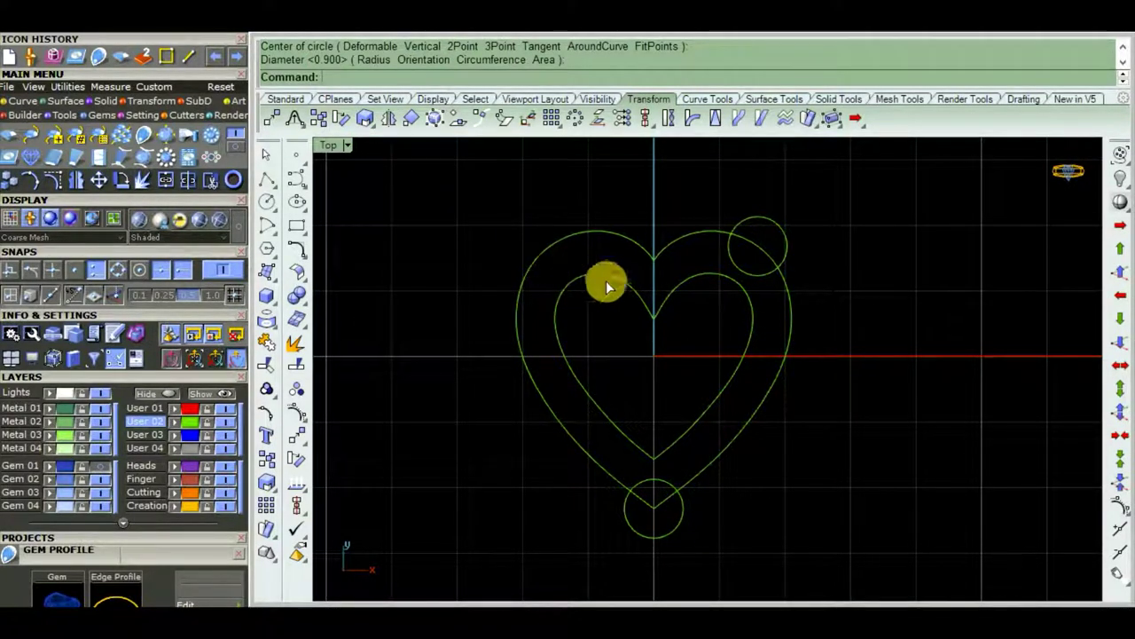
- Stop the circle command and maximize the Perspective viewport to inspect the heart curves
{"action": "key", "text": "Escape"}
{"action": "scroll", "coordinate": [710, 291], "scroll_direction": "down", "scroll_amount": 2}
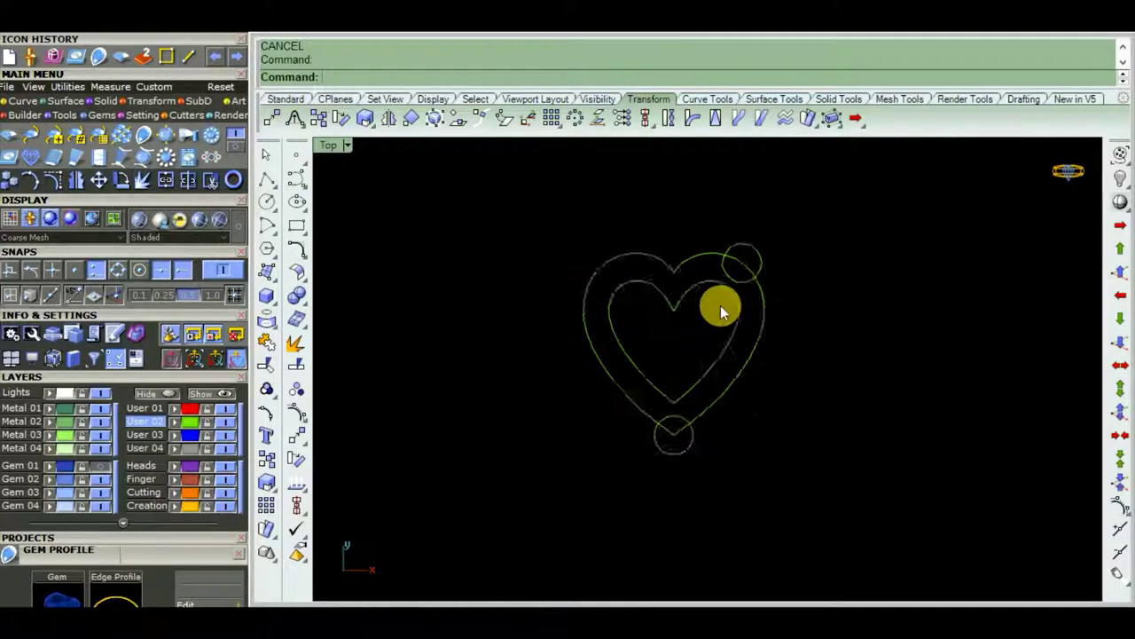
{"action": "scroll", "coordinate": [720, 305], "scroll_direction": "down", "scroll_amount": 1}
{"action": "key", "text": "ctrl+F4"}
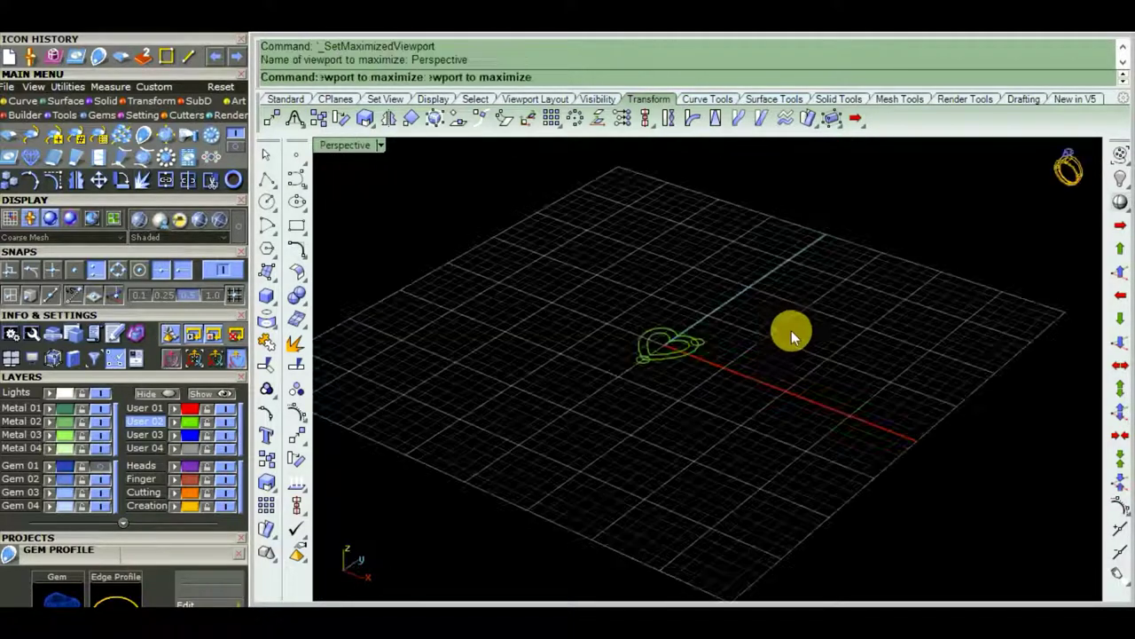
{"action": "mouse_move", "coordinate": [791, 330]}
{"action": "right_mouse_down"}
{"action": "mouse_move", "coordinate": [768, 431]}
{"action": "mouse_move", "coordinate": [672, 309]}
{"action": "mouse_move", "coordinate": [709, 368]}
{"action": "mouse_move", "coordinate": [749, 336]}
{"action": "right_mouse_up"}
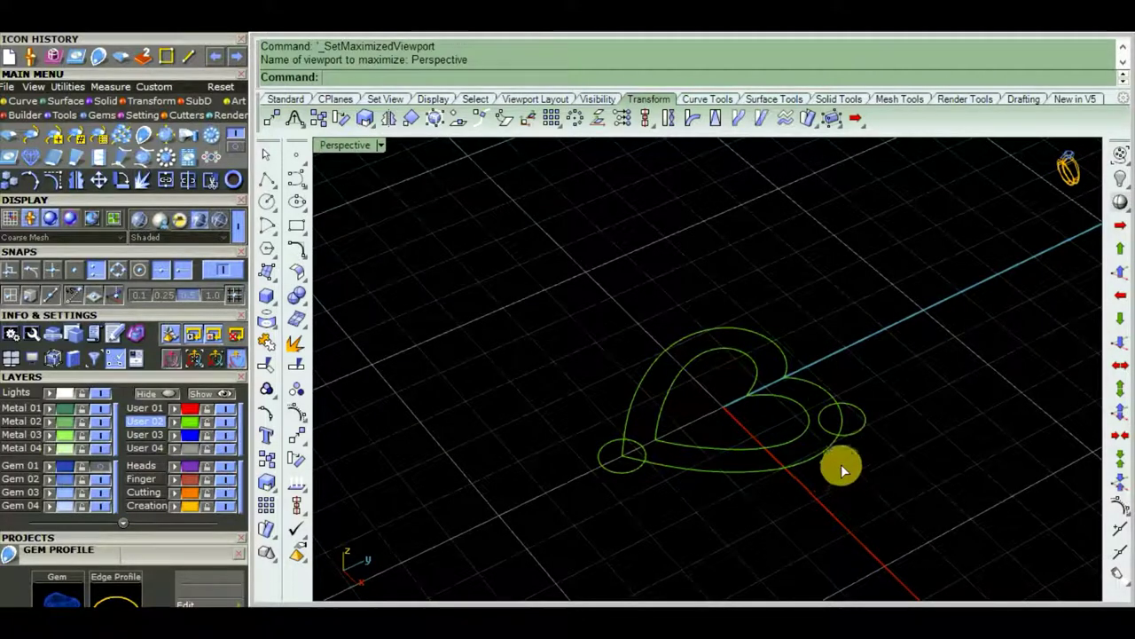
{"action": "key", "text": "Escape"}
{"action": "scroll", "coordinate": [818, 443], "scroll_direction": "up", "scroll_amount": 3}
{"action": "scroll", "coordinate": [780, 452], "scroll_direction": "down", "scroll_amount": 2}
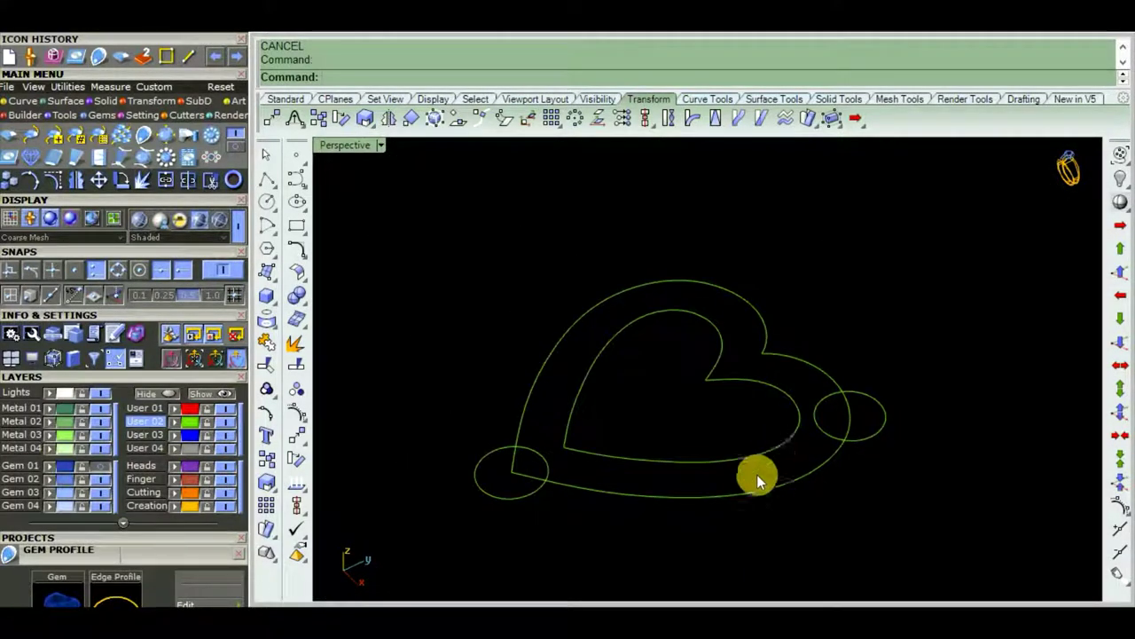
{"action": "mouse_move", "coordinate": [757, 474]}
{"action": "right_mouse_down"}
{"action": "mouse_move", "coordinate": [545, 380]}
{"action": "mouse_move", "coordinate": [869, 464]}
{"action": "mouse_move", "coordinate": [658, 474]}
{"action": "mouse_move", "coordinate": [790, 418]}
{"action": "mouse_move", "coordinate": [679, 411]}
{"action": "mouse_move", "coordinate": [812, 468]}
{"action": "mouse_move", "coordinate": [785, 436]}
{"action": "mouse_move", "coordinate": [745, 476]}
{"action": "mouse_move", "coordinate": [928, 426]}
{"action": "right_mouse_up"}
{"action": "scroll", "coordinate": [658, 473], "scroll_direction": "up", "scroll_amount": 4}
{"action": "scroll", "coordinate": [694, 461], "scroll_direction": "down", "scroll_amount": 4}
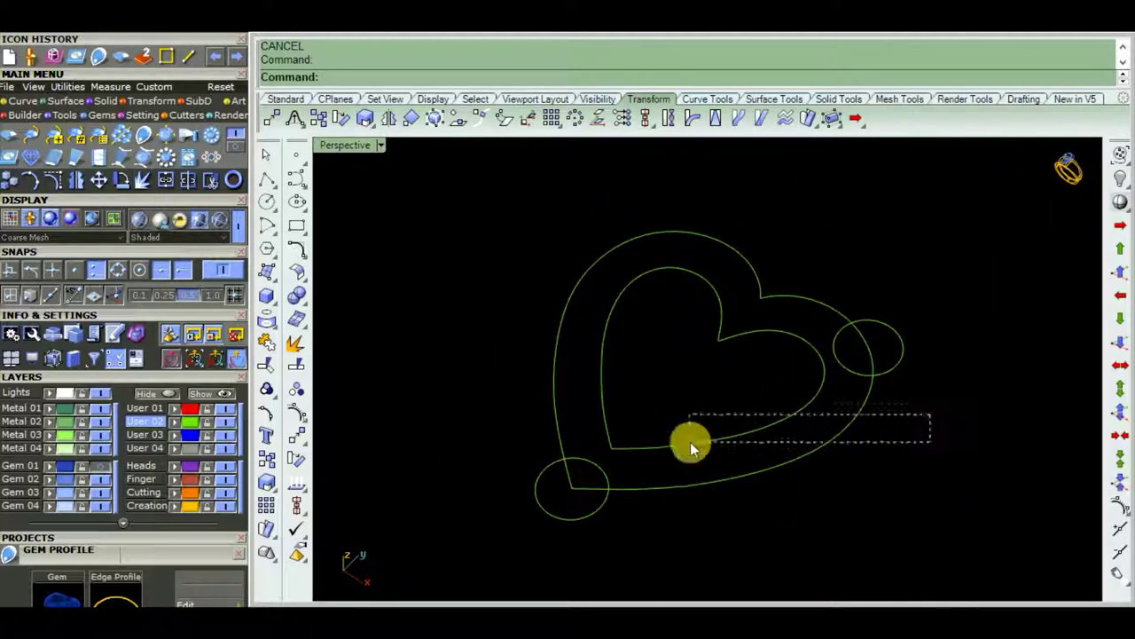
- Extrude both heart outlines 2 units into a solid band and delete the profile curves
{"action": "left_click_drag", "start_coordinate": [690, 442], "coordinate": [689, 443]}
{"action": "mouse_move", "coordinate": [790, 467]}
{"action": "right_mouse_down"}
{"action": "mouse_move", "coordinate": [748, 461]}
{"action": "mouse_move", "coordinate": [801, 505]}
{"action": "mouse_move", "coordinate": [397, 366]}
{"action": "right_mouse_up"}
{"action": "left_click", "coordinate": [275, 307]}
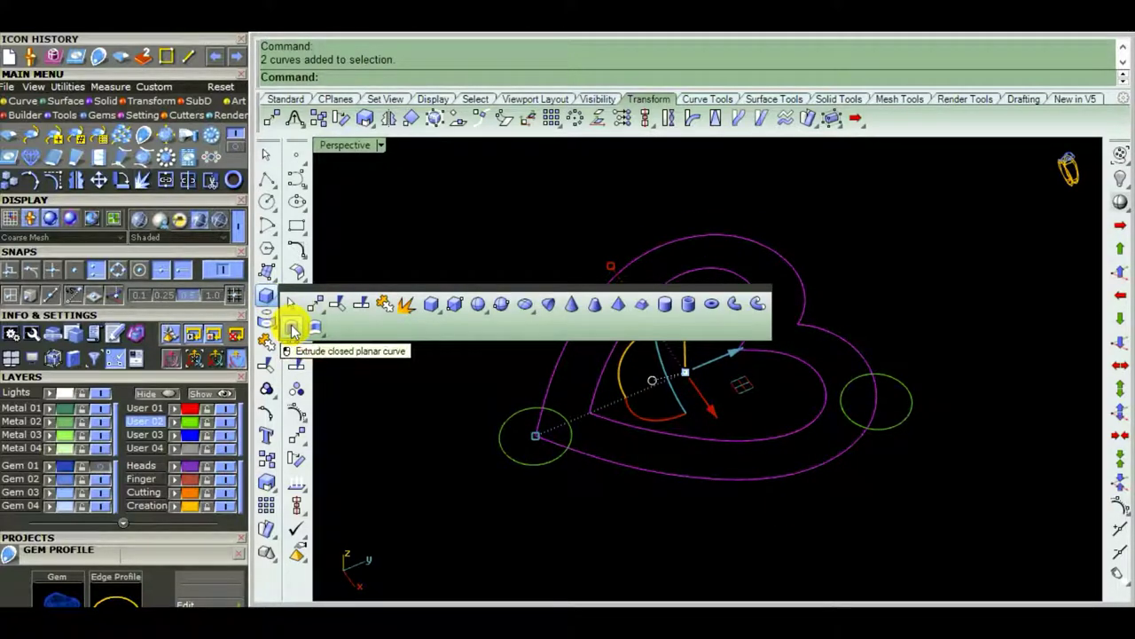
{"action": "left_click", "coordinate": [293, 330]}
{"action": "type", "text": "2"}
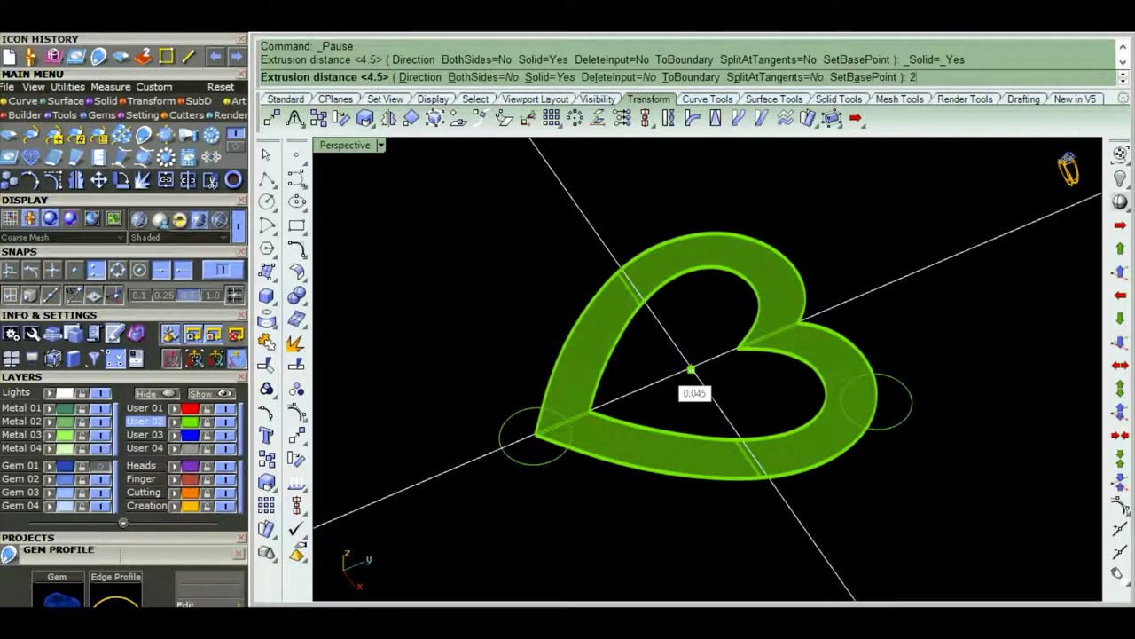
{"action": "key", "text": "Return"}
{"action": "mouse_move", "coordinate": [663, 369]}
{"action": "right_mouse_down"}
{"action": "mouse_move", "coordinate": [663, 380]}
{"action": "mouse_move", "coordinate": [816, 376]}
{"action": "mouse_move", "coordinate": [612, 373]}
{"action": "mouse_move", "coordinate": [598, 319]}
{"action": "mouse_move", "coordinate": [753, 398]}
{"action": "right_mouse_up"}
{"action": "key", "text": "Delete"}
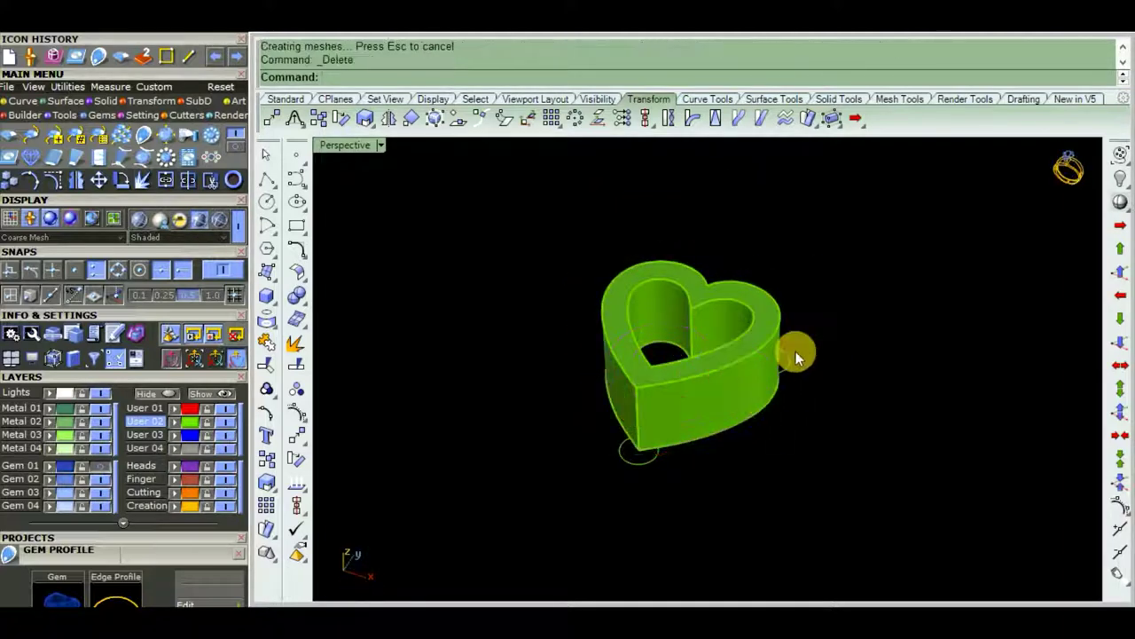
{"action": "mouse_move", "coordinate": [796, 352]}
{"action": "right_mouse_down"}
{"action": "mouse_move", "coordinate": [725, 483]}
{"action": "mouse_move", "coordinate": [679, 340]}
{"action": "mouse_move", "coordinate": [545, 339]}
{"action": "mouse_move", "coordinate": [692, 337]}
{"action": "mouse_move", "coordinate": [752, 358]}
{"action": "mouse_move", "coordinate": [717, 436]}
{"action": "mouse_move", "coordinate": [607, 428]}
{"action": "mouse_move", "coordinate": [773, 481]}
{"action": "mouse_move", "coordinate": [753, 462]}
{"action": "right_mouse_up"}
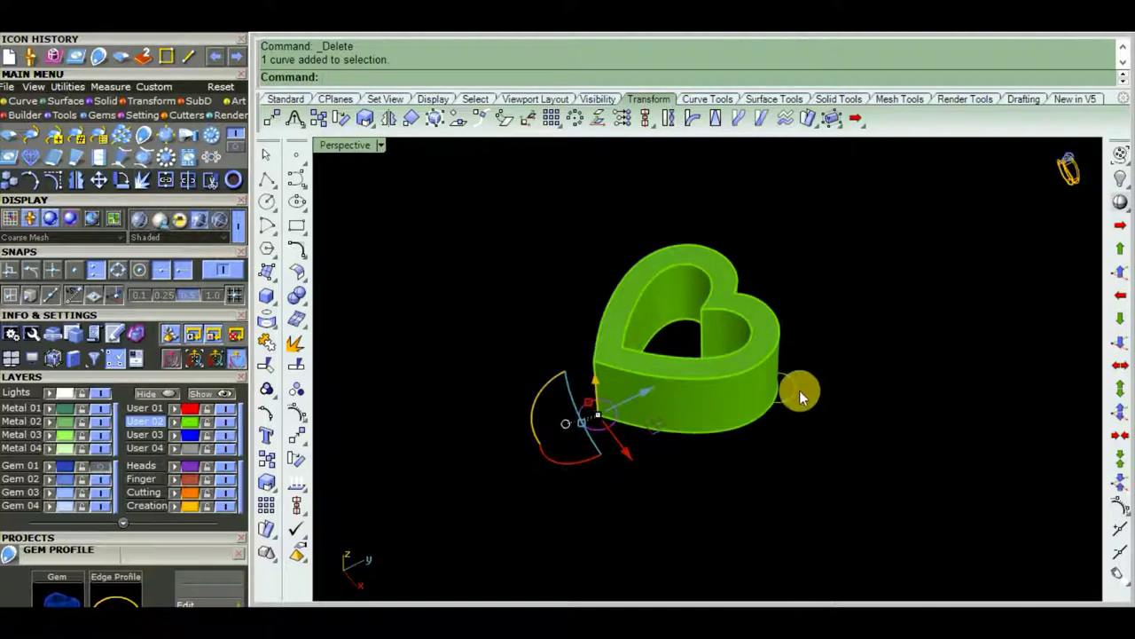
{"action": "mouse_move", "coordinate": [793, 390]}
{"action": "right_mouse_down", "text": "ctrl"}
{"action": "mouse_move", "coordinate": [750, 438]}
{"action": "mouse_move", "coordinate": [631, 329]}
{"action": "mouse_move", "coordinate": [759, 427]}
{"action": "right_mouse_up", "text": "ctrl"}
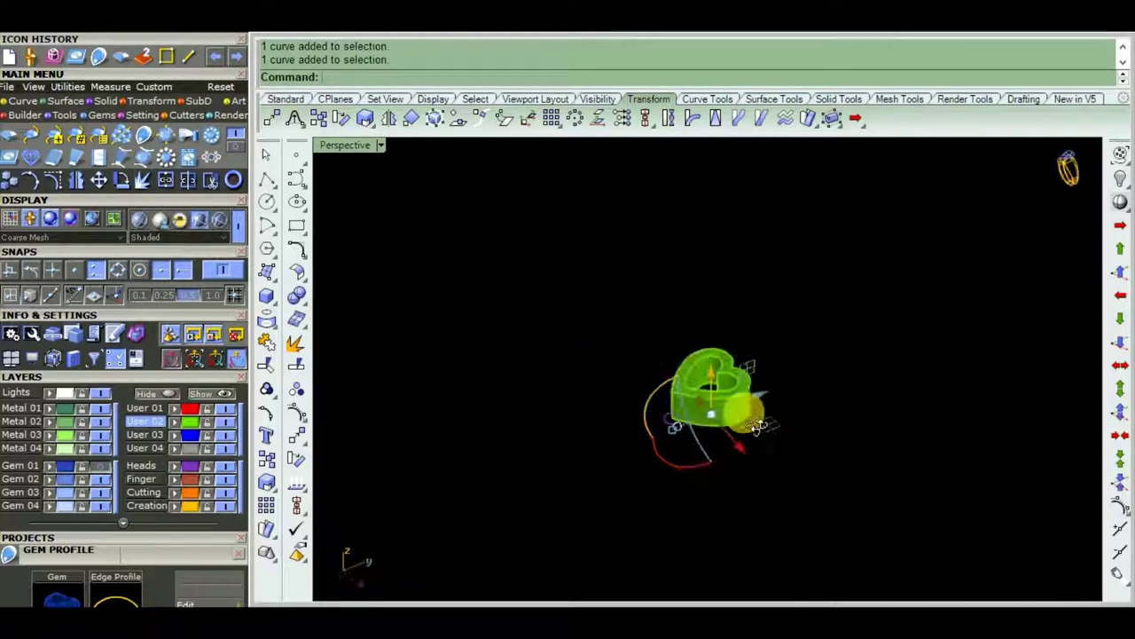
- Extrude both circles 3.6 units into solid posts
{"action": "left_click", "coordinate": [272, 302]}
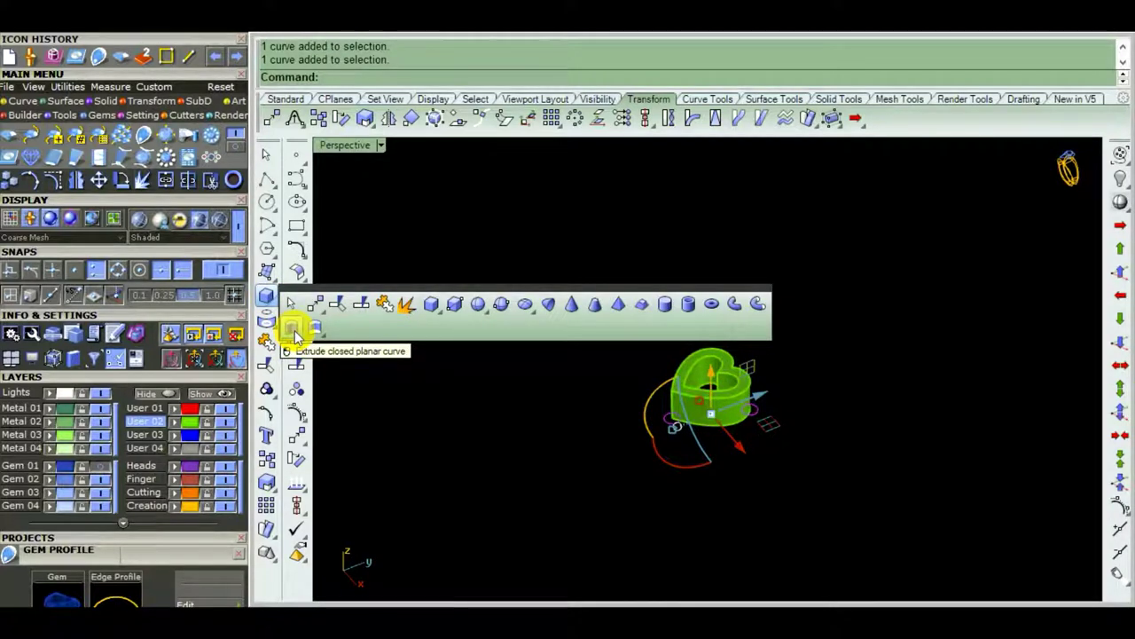
{"action": "left_click", "coordinate": [292, 329]}
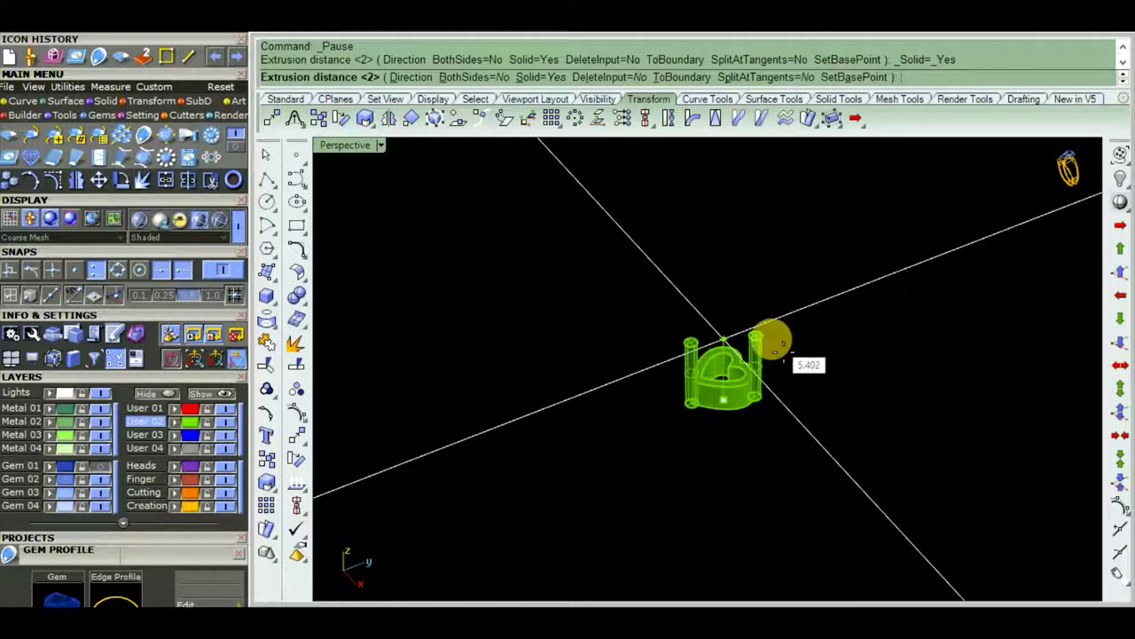
{"action": "mouse_move", "coordinate": [782, 346]}
{"action": "right_mouse_down"}
{"action": "mouse_move", "coordinate": [750, 339]}
{"action": "mouse_move", "coordinate": [760, 418]}
{"action": "mouse_move", "coordinate": [755, 350]}
{"action": "right_mouse_up"}
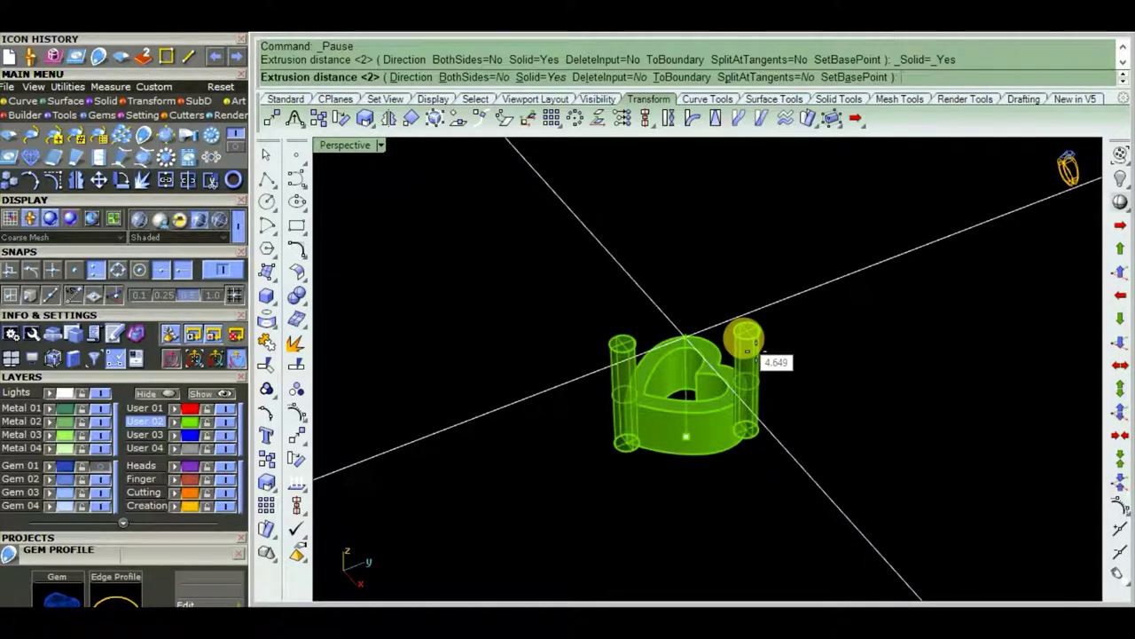
{"action": "type", "text": "3.6"}
{"action": "key", "text": "Return"}
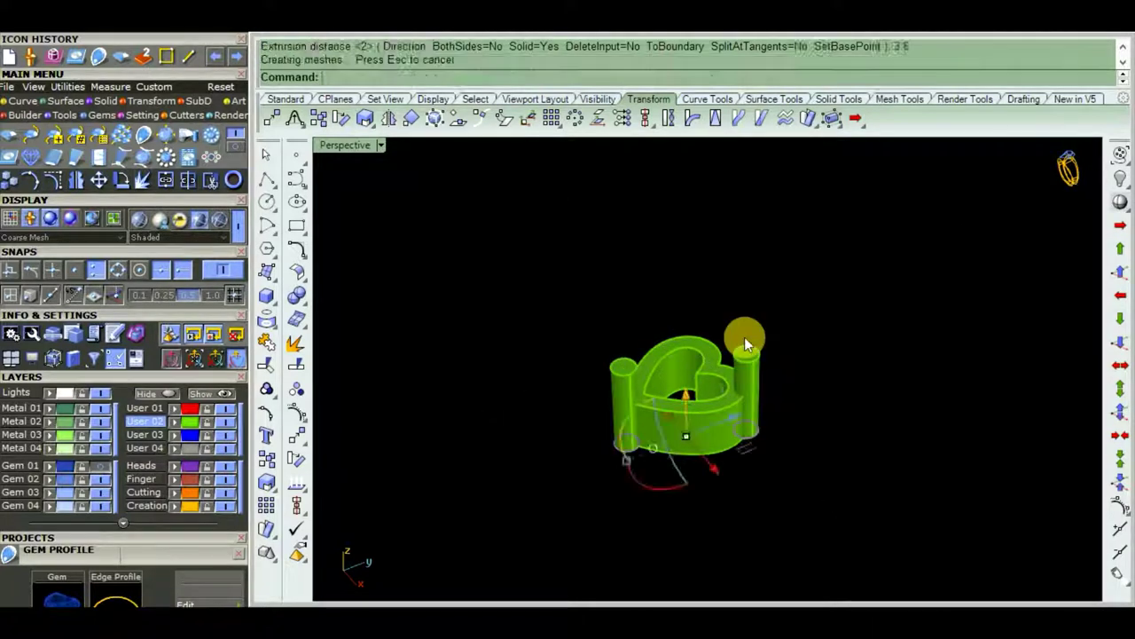
{"action": "mouse_move", "coordinate": [760, 444]}
{"action": "right_mouse_down"}
{"action": "mouse_move", "coordinate": [879, 372]}
{"action": "mouse_move", "coordinate": [864, 414]}
{"action": "right_mouse_up"}
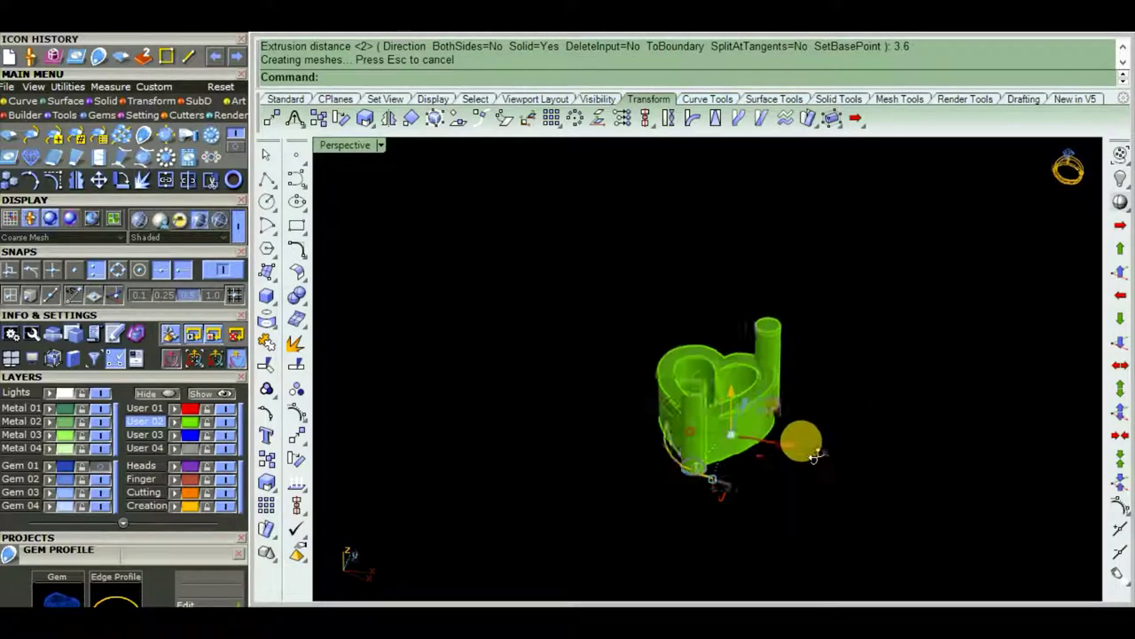
{"action": "right_click_drag", "start_coordinate": [801, 441], "coordinate": [740, 450]}
- Delete the leftover circle outlines and inspect the heart with its posts
{"action": "key", "text": "Delete"}
{"action": "mouse_move", "coordinate": [749, 406]}
{"action": "right_mouse_down"}
{"action": "mouse_move", "coordinate": [902, 464]}
{"action": "mouse_move", "coordinate": [816, 418]}
{"action": "mouse_move", "coordinate": [836, 349]}
{"action": "mouse_move", "coordinate": [854, 514]}
{"action": "mouse_move", "coordinate": [863, 332]}
{"action": "mouse_move", "coordinate": [769, 330]}
{"action": "mouse_move", "coordinate": [511, 393]}
{"action": "mouse_move", "coordinate": [629, 305]}
{"action": "mouse_move", "coordinate": [658, 371]}
{"action": "mouse_move", "coordinate": [750, 316]}
{"action": "mouse_move", "coordinate": [725, 363]}
{"action": "mouse_move", "coordinate": [786, 317]}
{"action": "mouse_move", "coordinate": [751, 354]}
{"action": "mouse_move", "coordinate": [743, 332]}
{"action": "mouse_move", "coordinate": [684, 385]}
{"action": "mouse_move", "coordinate": [743, 329]}
{"action": "mouse_move", "coordinate": [818, 321]}
{"action": "mouse_move", "coordinate": [750, 299]}
{"action": "mouse_move", "coordinate": [701, 316]}
{"action": "mouse_move", "coordinate": [689, 337]}
{"action": "mouse_move", "coordinate": [700, 352]}
{"action": "mouse_move", "coordinate": [784, 186]}
{"action": "mouse_move", "coordinate": [548, 406]}
{"action": "mouse_move", "coordinate": [735, 418]}
{"action": "mouse_move", "coordinate": [753, 438]}
{"action": "mouse_move", "coordinate": [735, 287]}
{"action": "mouse_move", "coordinate": [713, 355]}
{"action": "mouse_move", "coordinate": [758, 344]}
{"action": "right_mouse_up"}
{"action": "scroll", "coordinate": [807, 368], "scroll_direction": "up", "scroll_amount": 5}
{"action": "scroll", "coordinate": [806, 369], "scroll_direction": "down", "scroll_amount": 3}
{"action": "scroll", "coordinate": [751, 298], "scroll_direction": "down", "scroll_amount": 3}
{"action": "scroll", "coordinate": [700, 286], "scroll_direction": "up", "scroll_amount": 4}
{"action": "scroll", "coordinate": [713, 355], "scroll_direction": "up", "scroll_amount": 2}
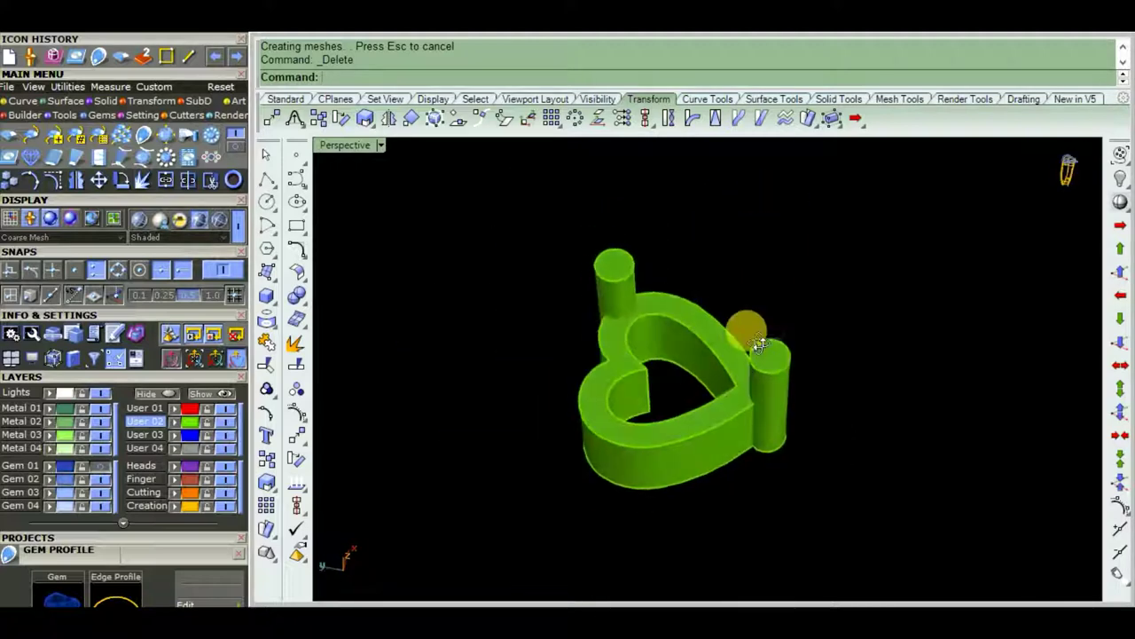
- Chamfer the inner and outer top edges of the heart band at 0.4
{"action": "left_click", "coordinate": [847, 101]}
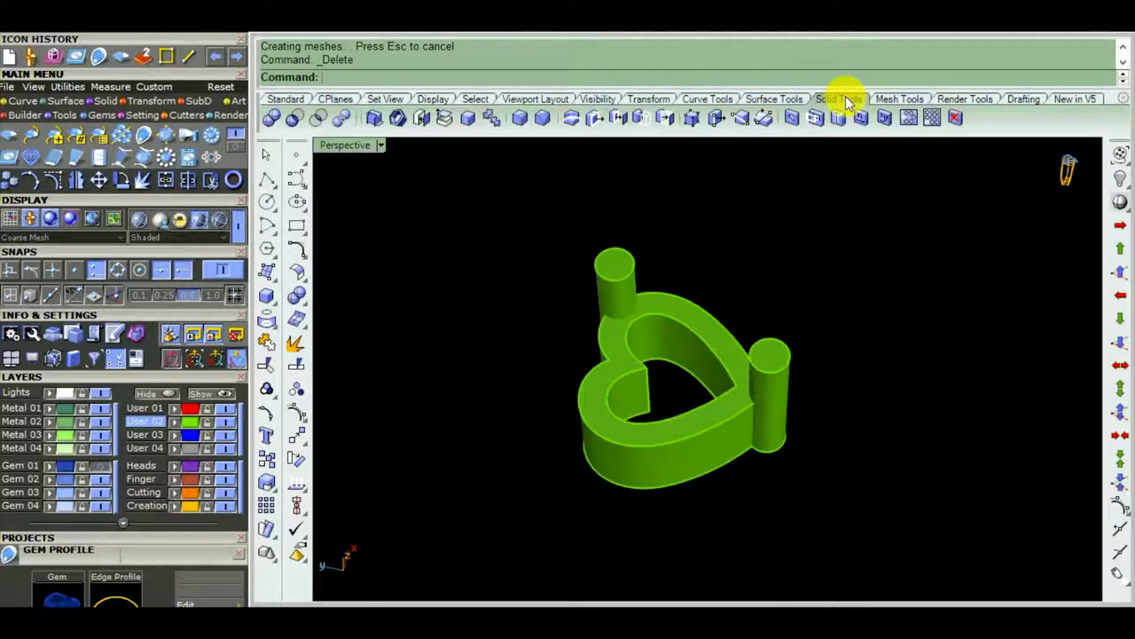
{"action": "left_click", "coordinate": [543, 119]}
{"action": "right_click_drag", "start_coordinate": [770, 417], "coordinate": [825, 459]}
{"action": "scroll", "coordinate": [718, 412], "scroll_direction": "up", "scroll_amount": 3}
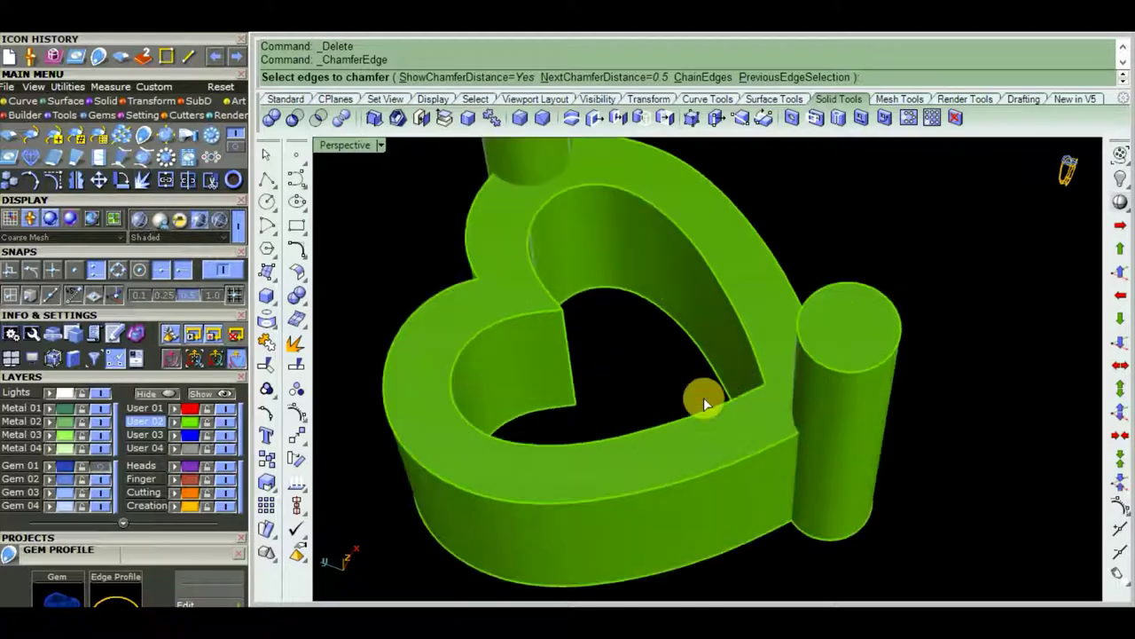
{"action": "scroll", "coordinate": [703, 398], "scroll_direction": "down", "scroll_amount": 1}
{"action": "mouse_move", "coordinate": [730, 400]}
{"action": "right_mouse_down"}
{"action": "mouse_move", "coordinate": [717, 456]}
{"action": "mouse_move", "coordinate": [614, 408]}
{"action": "mouse_move", "coordinate": [539, 405]}
{"action": "mouse_move", "coordinate": [752, 413]}
{"action": "mouse_move", "coordinate": [710, 468]}
{"action": "mouse_move", "coordinate": [586, 400]}
{"action": "mouse_move", "coordinate": [575, 354]}
{"action": "mouse_move", "coordinate": [654, 355]}
{"action": "mouse_move", "coordinate": [735, 376]}
{"action": "mouse_move", "coordinate": [720, 386]}
{"action": "mouse_move", "coordinate": [732, 405]}
{"action": "right_mouse_up"}
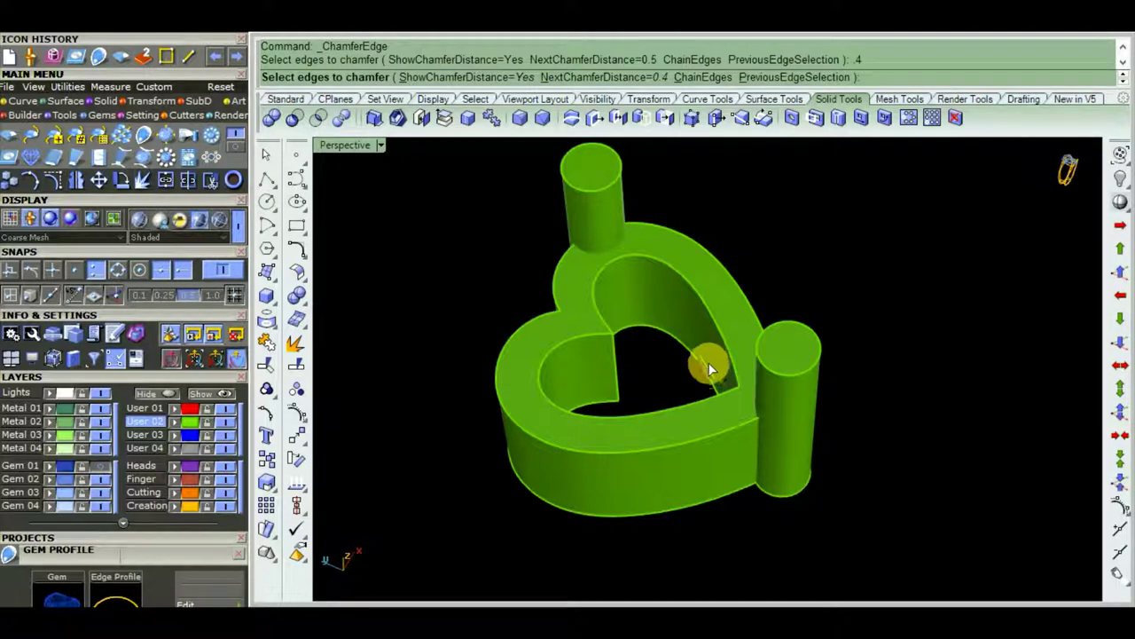
{"action": "left_click", "coordinate": [716, 330]}
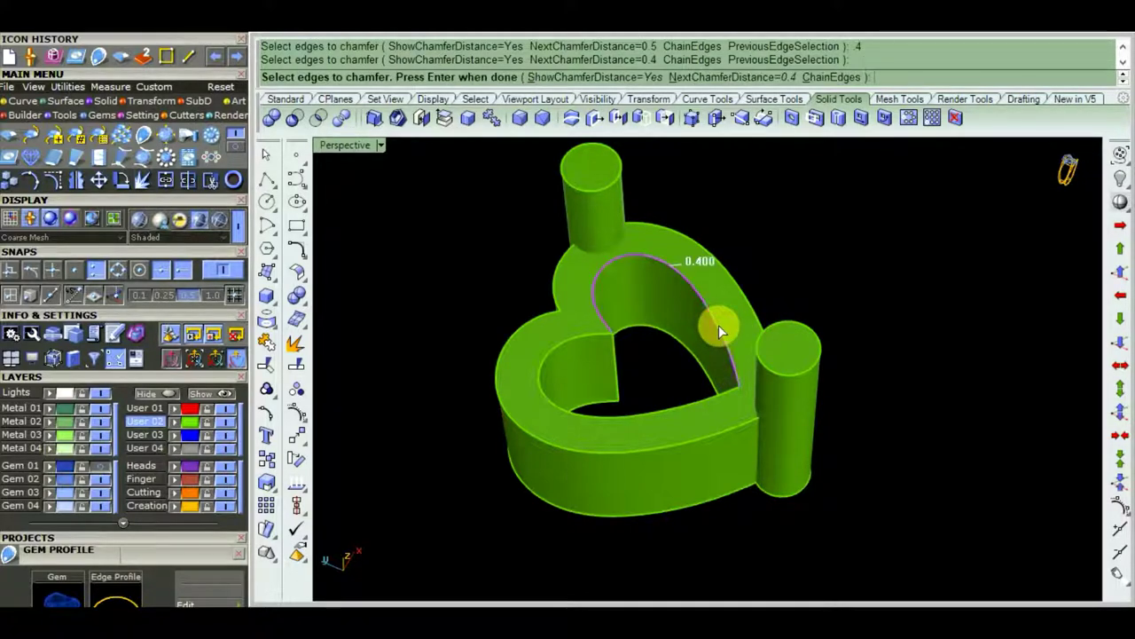
{"action": "left_click", "coordinate": [688, 402]}
{"action": "mouse_move", "coordinate": [716, 418]}
{"action": "right_mouse_down"}
{"action": "mouse_move", "coordinate": [648, 463]}
{"action": "mouse_move", "coordinate": [514, 436]}
{"action": "mouse_move", "coordinate": [560, 364]}
{"action": "mouse_move", "coordinate": [626, 435]}
{"action": "right_mouse_up"}
{"action": "key", "text": "Return"}
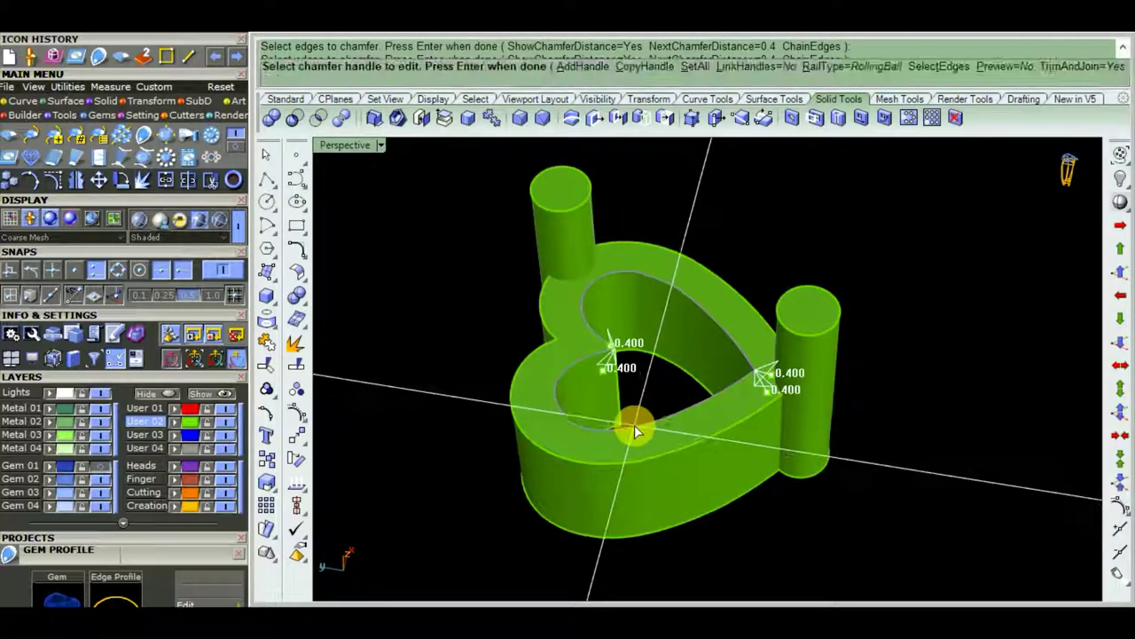
{"action": "key", "text": "Return"}
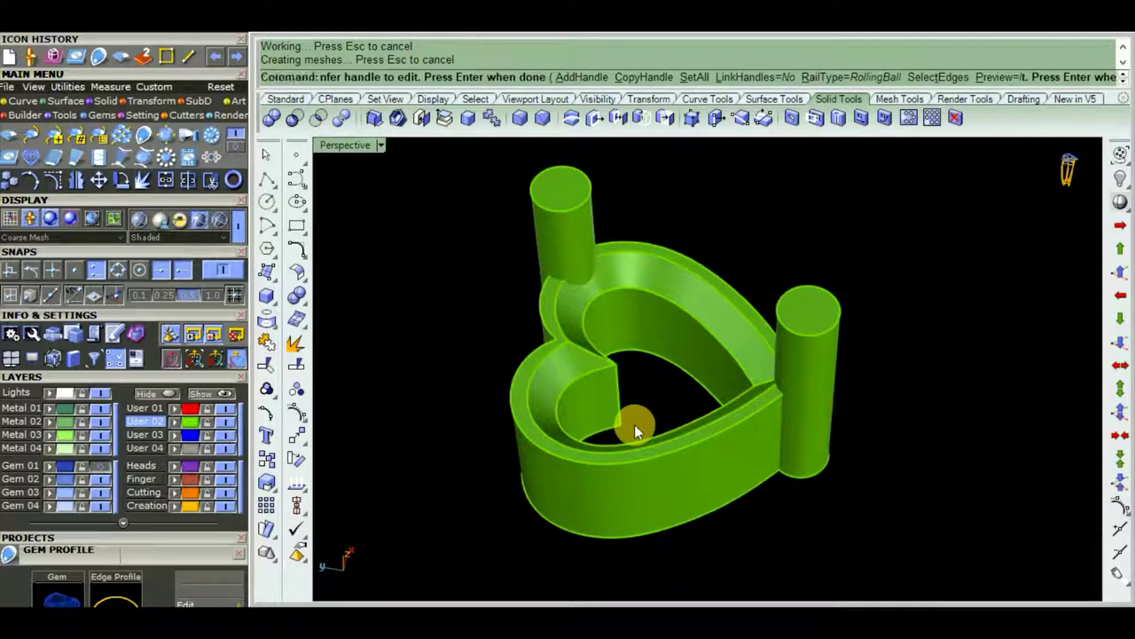
{"action": "mouse_move", "coordinate": [635, 424]}
{"action": "right_mouse_down"}
{"action": "mouse_move", "coordinate": [806, 375]}
{"action": "mouse_move", "coordinate": [828, 446]}
{"action": "mouse_move", "coordinate": [827, 337]}
{"action": "mouse_move", "coordinate": [672, 418]}
{"action": "mouse_move", "coordinate": [854, 332]}
{"action": "mouse_move", "coordinate": [843, 324]}
{"action": "right_mouse_up"}
- Undo that chamfer and re-chamfer the heart band's top edges at 0.35 instead
{"action": "key", "text": "ctrl+z"}
{"action": "right_click", "coordinate": [850, 335]}
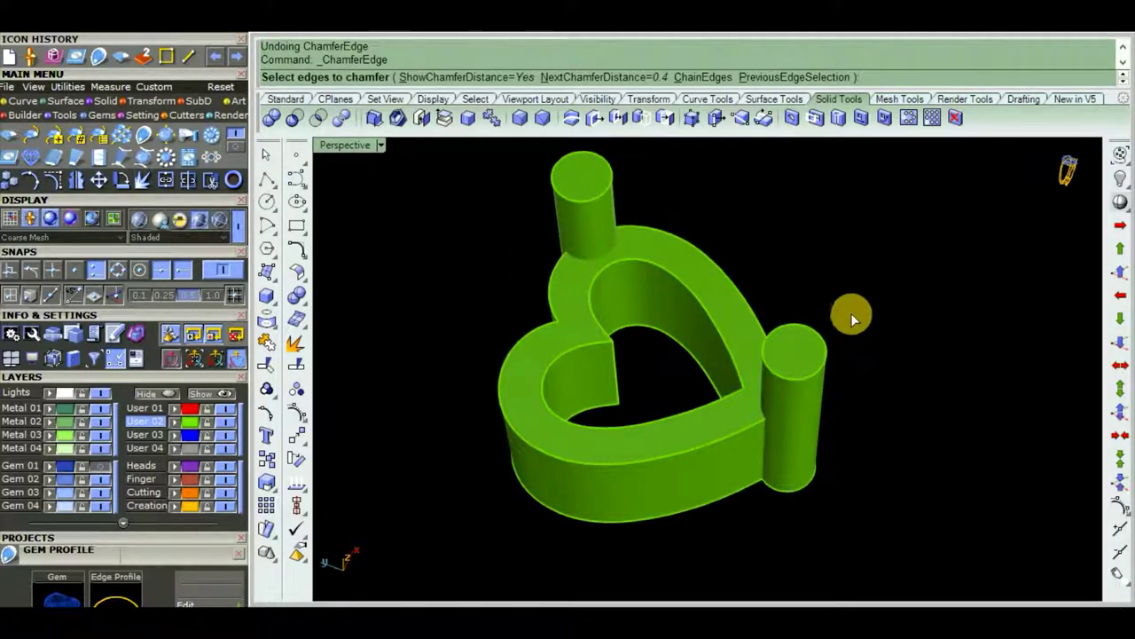
{"action": "type", "text": ".35"}
{"action": "key", "text": "Return"}
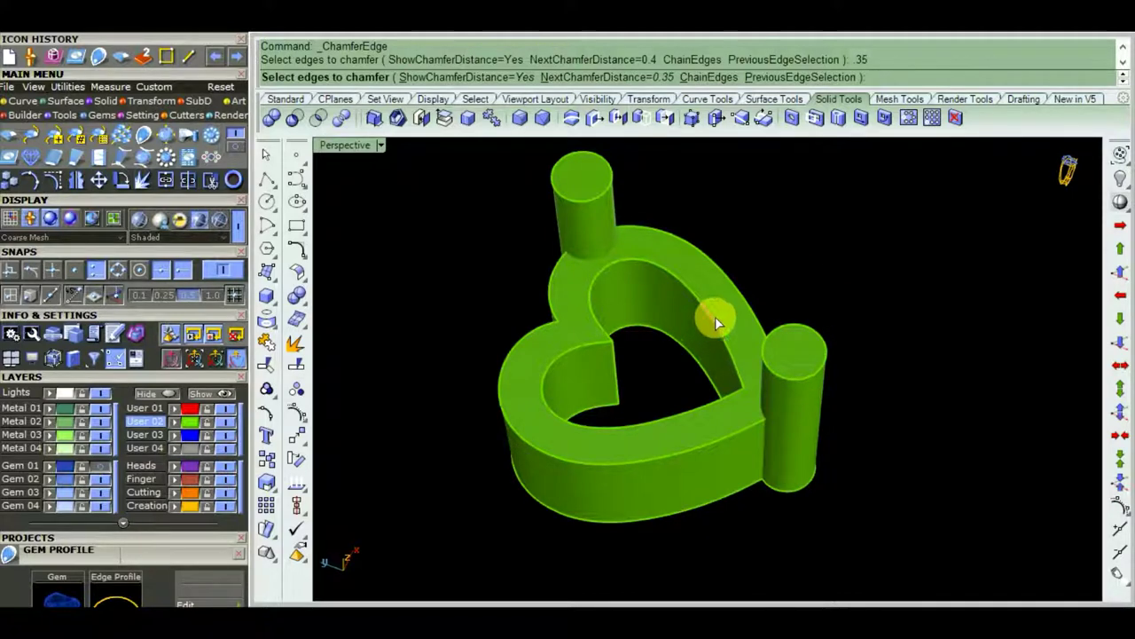
{"action": "left_click", "coordinate": [715, 316]}
{"action": "left_click", "coordinate": [684, 413]}
{"action": "mouse_move", "coordinate": [683, 413]}
{"action": "right_mouse_down"}
{"action": "mouse_move", "coordinate": [783, 497]}
{"action": "mouse_move", "coordinate": [776, 476]}
{"action": "right_mouse_up"}
{"action": "key", "text": "Return"}
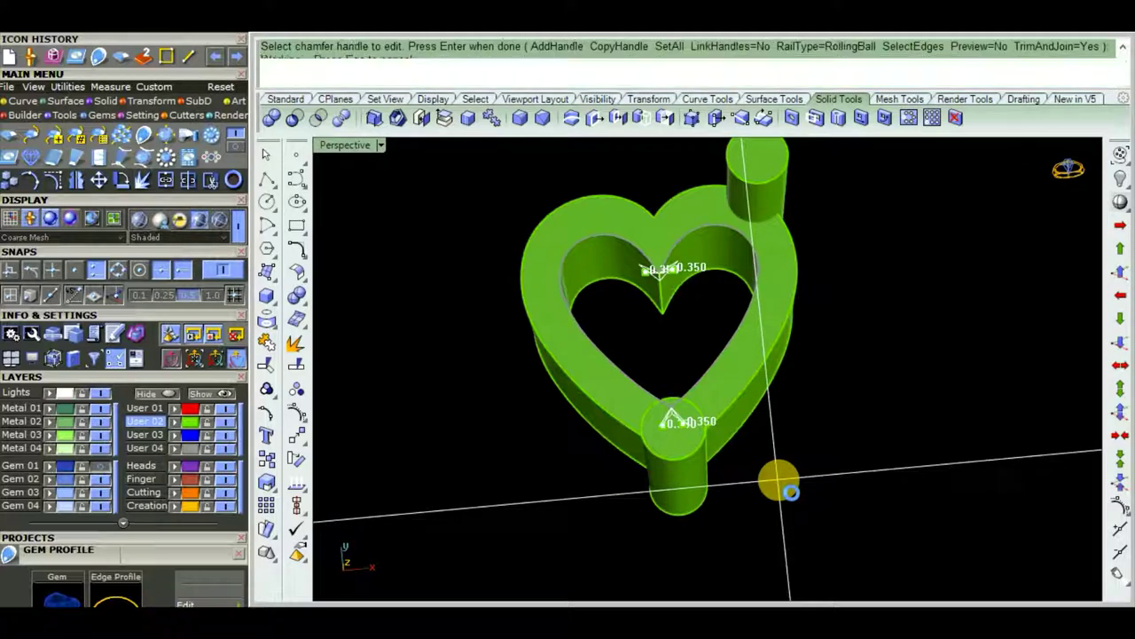
{"action": "key", "text": "Return"}
{"action": "mouse_move", "coordinate": [834, 441]}
{"action": "right_mouse_down"}
{"action": "mouse_move", "coordinate": [893, 388]}
{"action": "mouse_move", "coordinate": [471, 453]}
{"action": "mouse_move", "coordinate": [634, 375]}
{"action": "mouse_move", "coordinate": [649, 426]}
{"action": "mouse_move", "coordinate": [608, 329]}
{"action": "mouse_move", "coordinate": [869, 246]}
{"action": "right_mouse_up"}
{"action": "scroll", "coordinate": [870, 247], "scroll_direction": "up", "scroll_amount": 3}
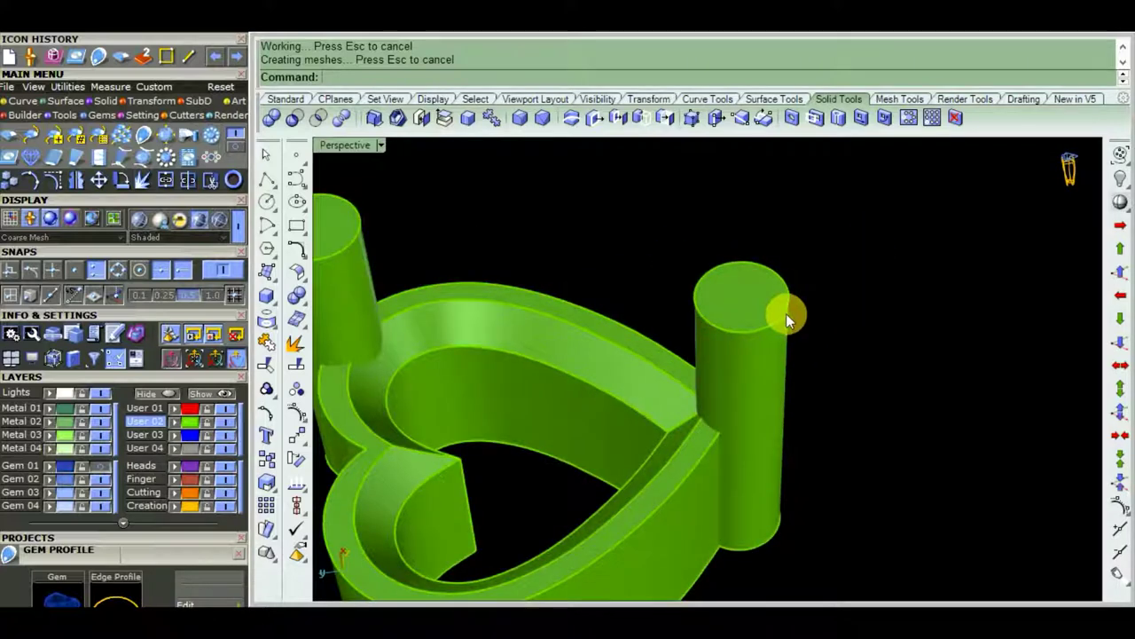
{"action": "scroll", "coordinate": [786, 313], "scroll_direction": "down", "scroll_amount": 3}
{"action": "mouse_move", "coordinate": [772, 435]}
{"action": "right_mouse_down"}
{"action": "mouse_move", "coordinate": [730, 431]}
{"action": "mouse_move", "coordinate": [679, 390]}
{"action": "mouse_move", "coordinate": [760, 337]}
{"action": "mouse_move", "coordinate": [816, 322]}
{"action": "mouse_move", "coordinate": [821, 371]}
{"action": "mouse_move", "coordinate": [803, 355]}
{"action": "right_mouse_up"}
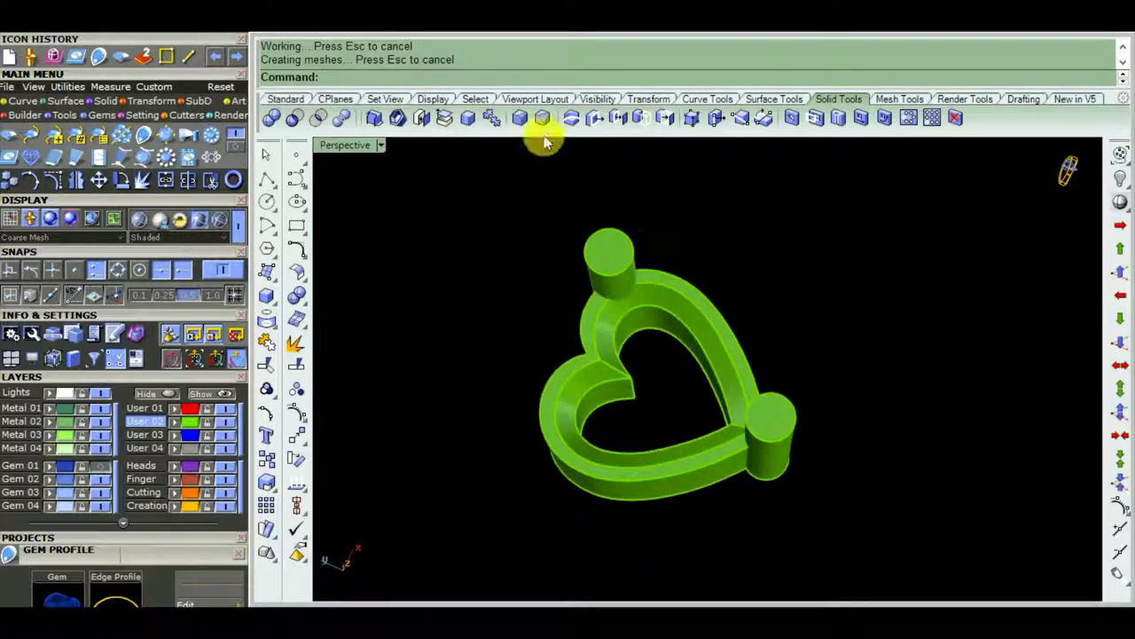
- Fillet the post top edges with a 0.4 radius to give them domed ball tops
{"action": "left_click", "coordinate": [524, 127]}
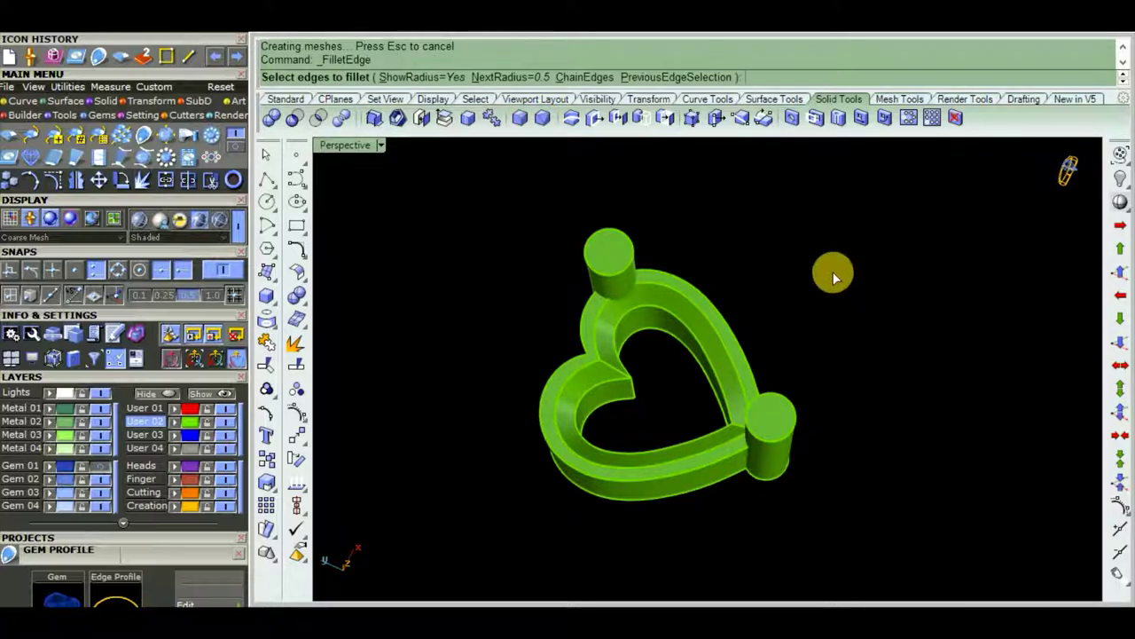
{"action": "scroll", "coordinate": [699, 241], "scroll_direction": "up", "scroll_amount": 3}
{"action": "scroll", "coordinate": [662, 251], "scroll_direction": "down", "scroll_amount": 3}
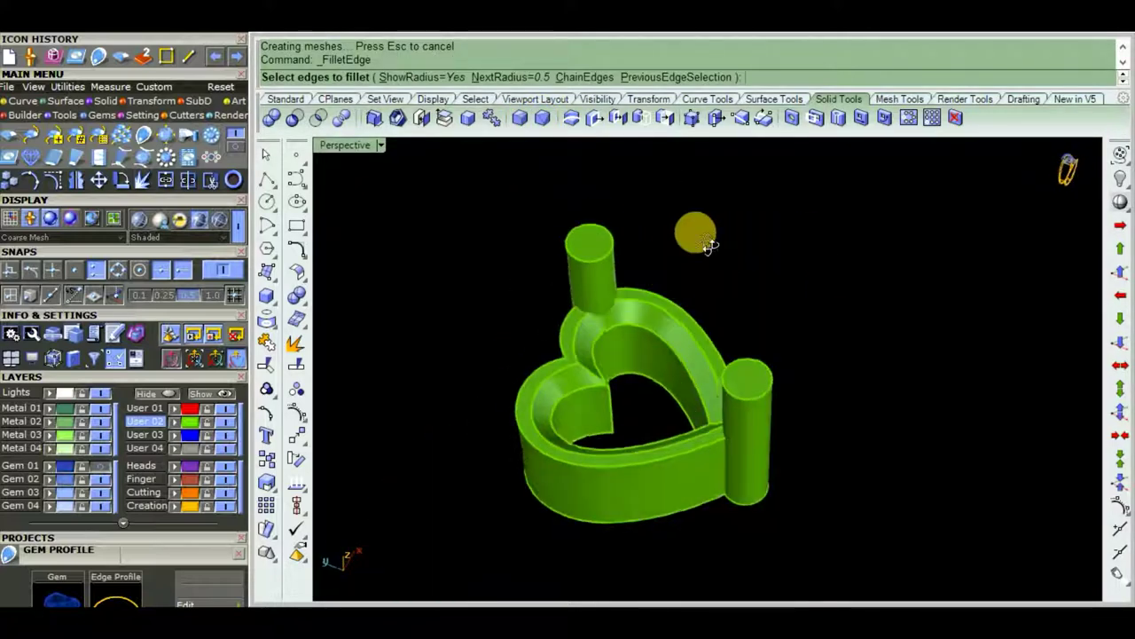
{"action": "mouse_move", "coordinate": [662, 239]}
{"action": "right_mouse_down"}
{"action": "mouse_move", "coordinate": [643, 262]}
{"action": "mouse_move", "coordinate": [663, 260]}
{"action": "right_mouse_up"}
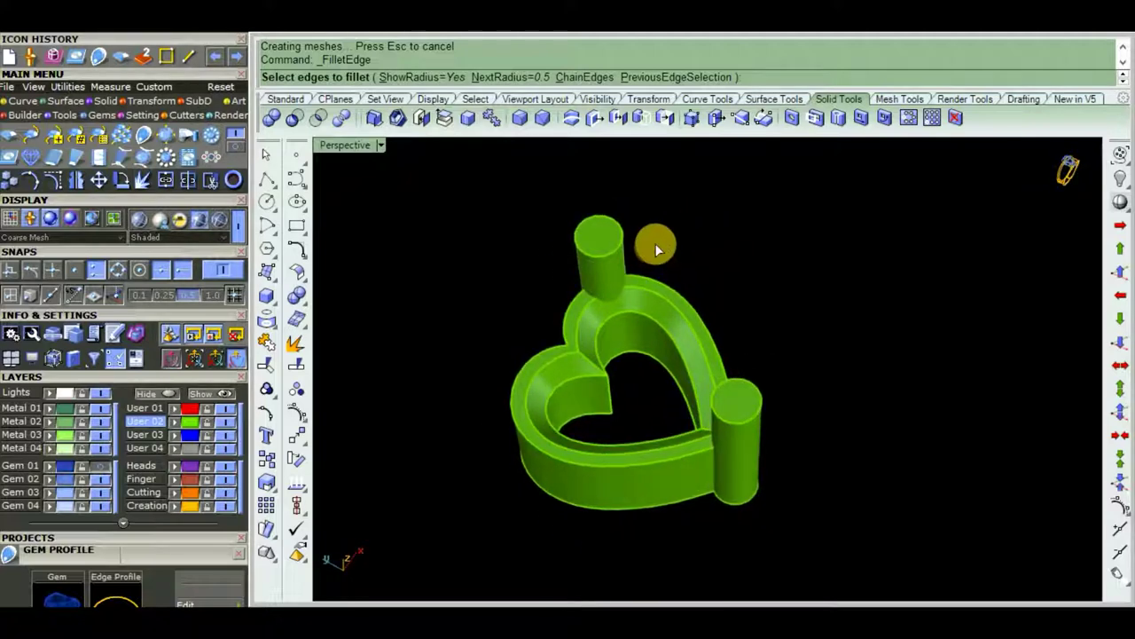
{"action": "scroll", "coordinate": [654, 243], "scroll_direction": "up", "scroll_amount": 2}
{"action": "type", "text": ".4"}
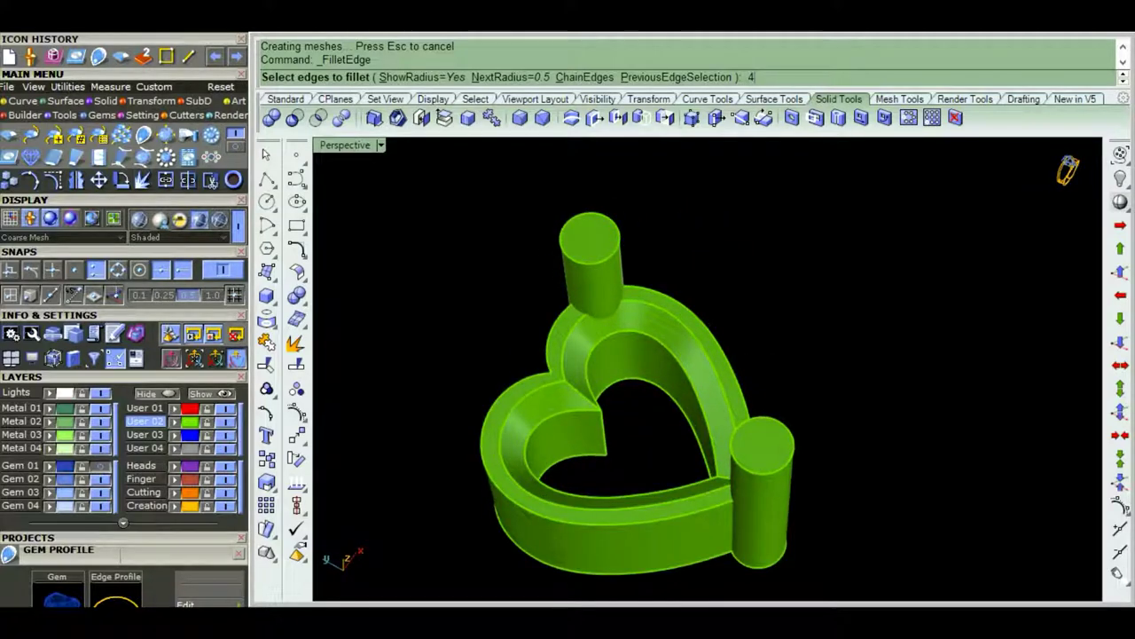
{"action": "key", "text": "Return"}
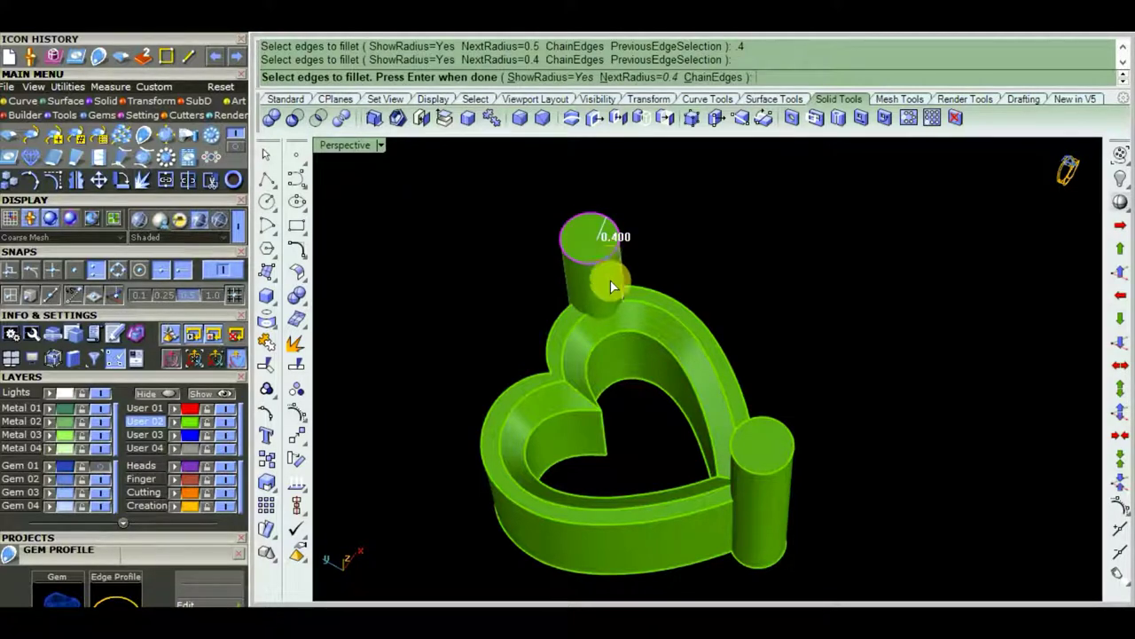
{"action": "left_click", "coordinate": [783, 461]}
{"action": "key", "text": "Return"}
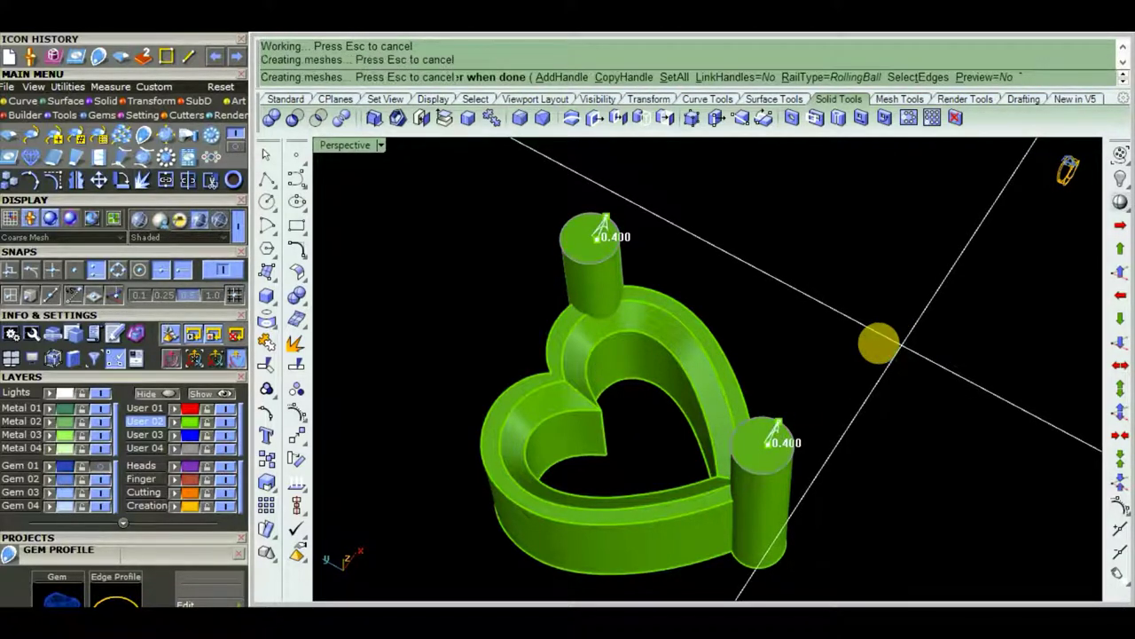
{"action": "mouse_move", "coordinate": [877, 347]}
{"action": "right_mouse_down"}
{"action": "mouse_move", "coordinate": [680, 292]}
{"action": "mouse_move", "coordinate": [755, 402]}
{"action": "right_mouse_up"}
- Maximize the Top view in shaded display and select the upper-right post
{"action": "key", "text": "ctrl+F1"}
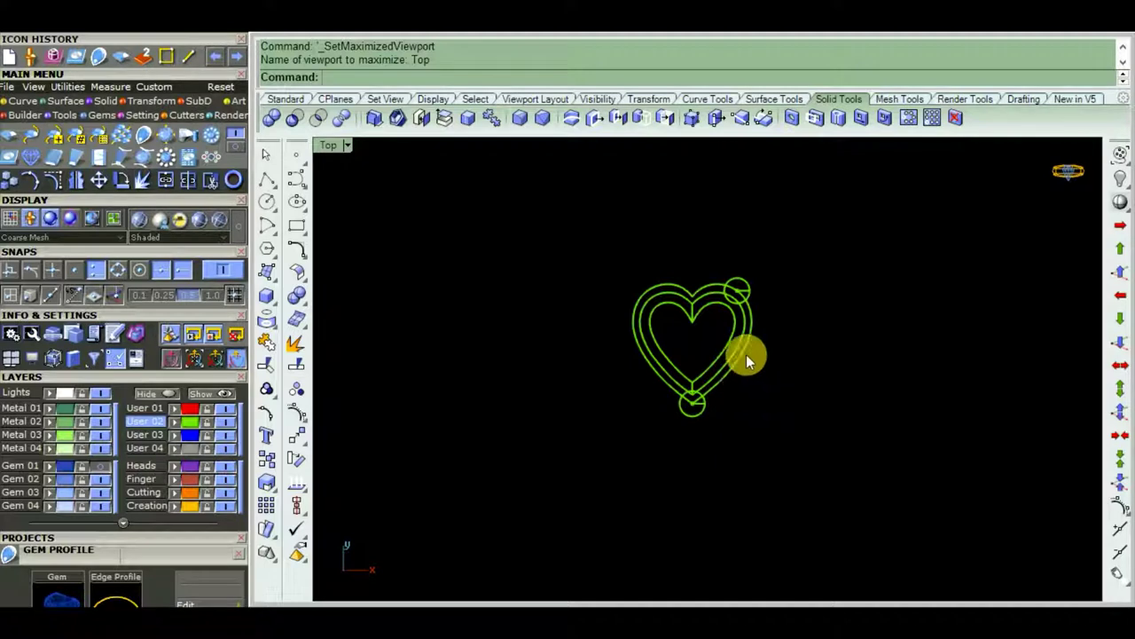
{"action": "type", "text": "s"}
{"action": "key", "text": "Return"}
{"action": "left_click", "coordinate": [737, 288]}
{"action": "scroll", "coordinate": [739, 291], "scroll_direction": "up", "scroll_amount": 3}
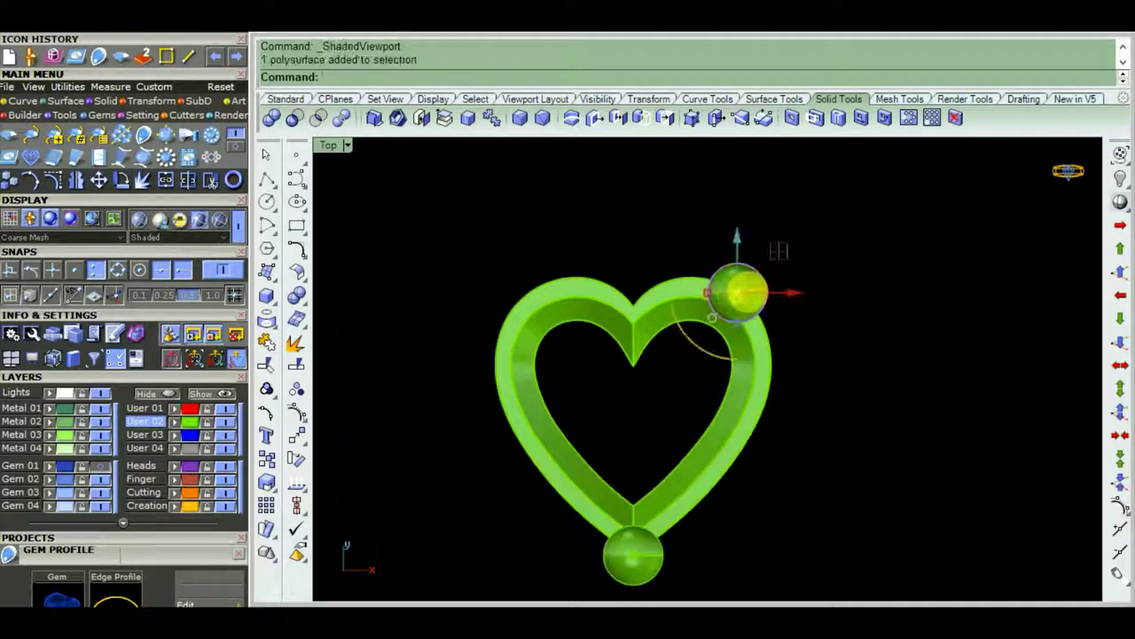
{"action": "scroll", "coordinate": [784, 314], "scroll_direction": "down", "scroll_amount": 3}
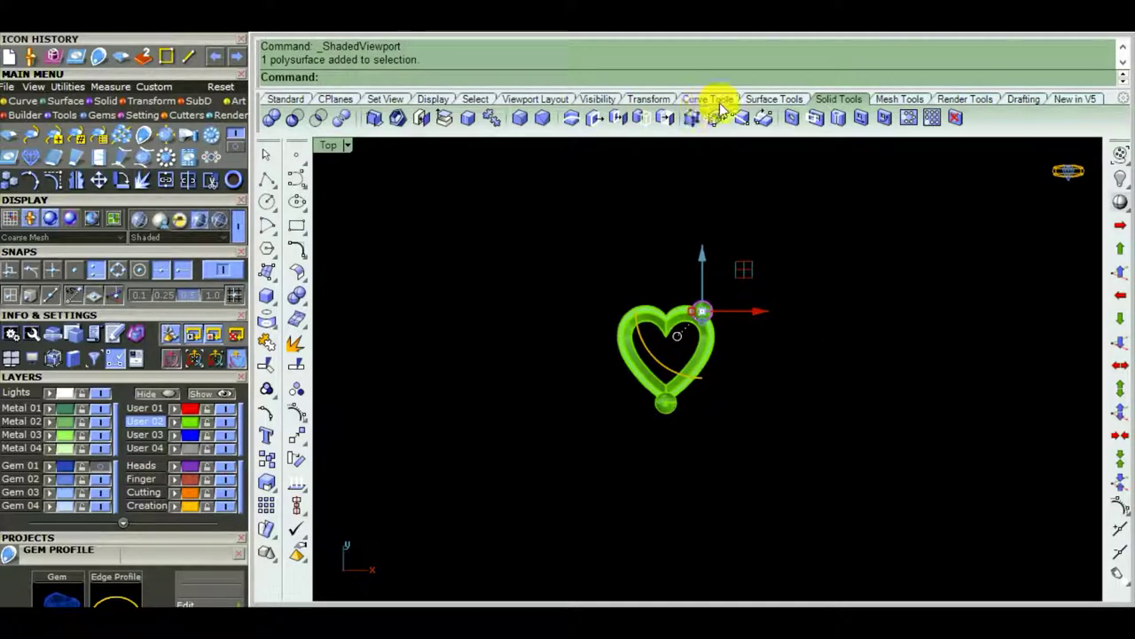
- Mirror a copy of the post across a vertical line through the heart's centre
{"action": "left_click", "coordinate": [651, 101]}
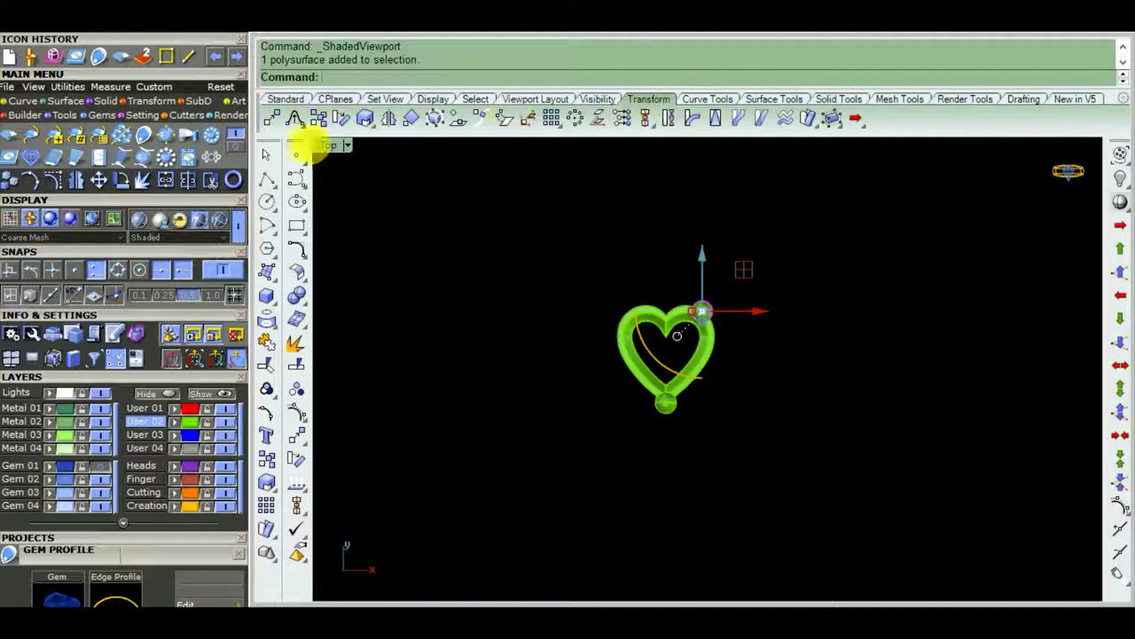
{"action": "left_click", "coordinate": [389, 120]}
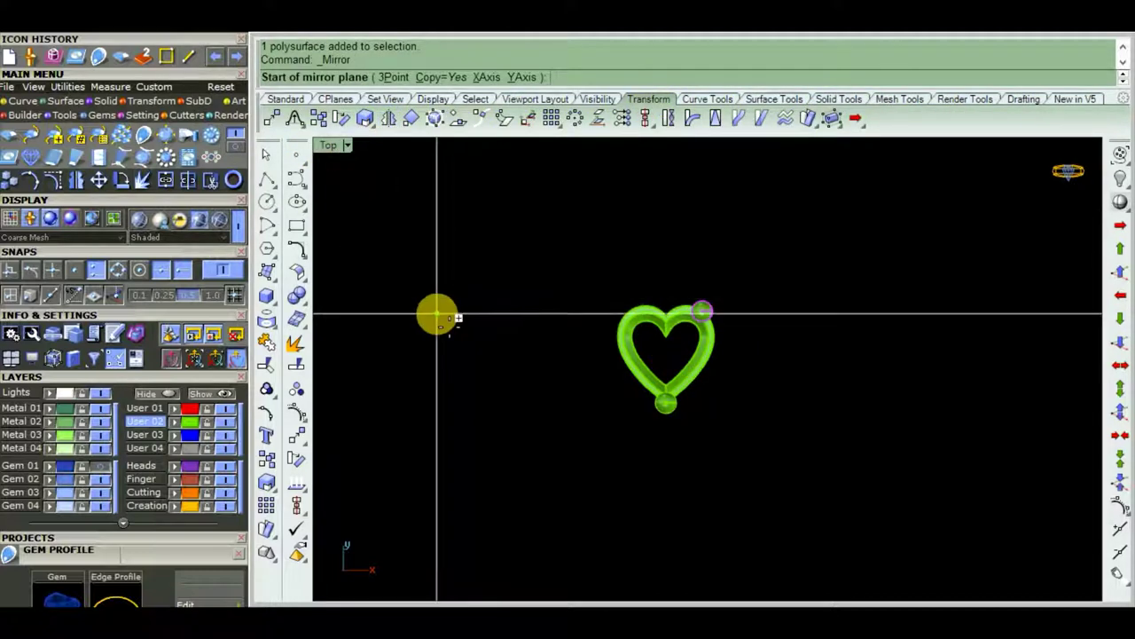
{"action": "type", "text": "0"}
{"action": "left_click", "coordinate": [665, 348]}
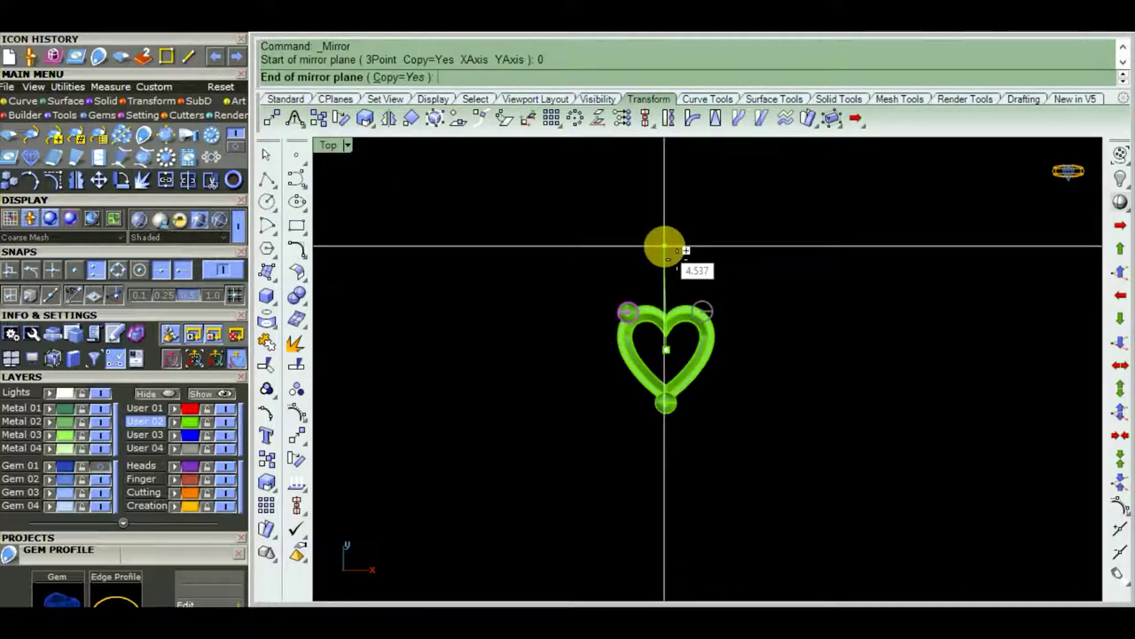
{"action": "left_click", "coordinate": [665, 248]}
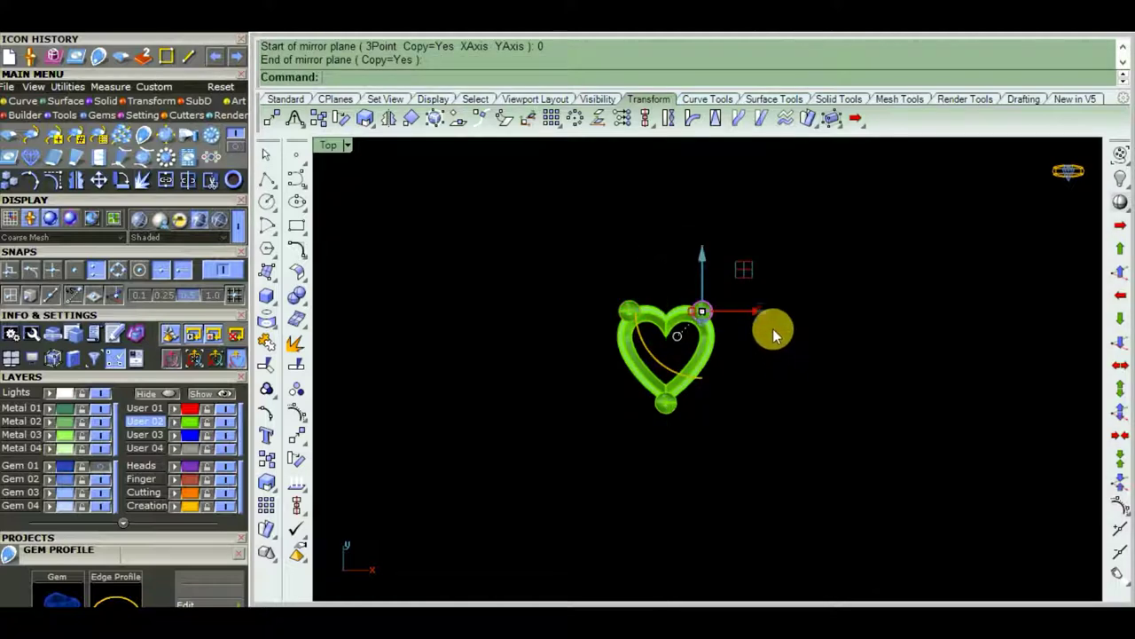
{"action": "scroll", "coordinate": [626, 320], "scroll_direction": "up", "scroll_amount": 5}
- Select the heart frame and its posts in Perspective and group them
{"action": "key", "text": "ctrl+F4"}
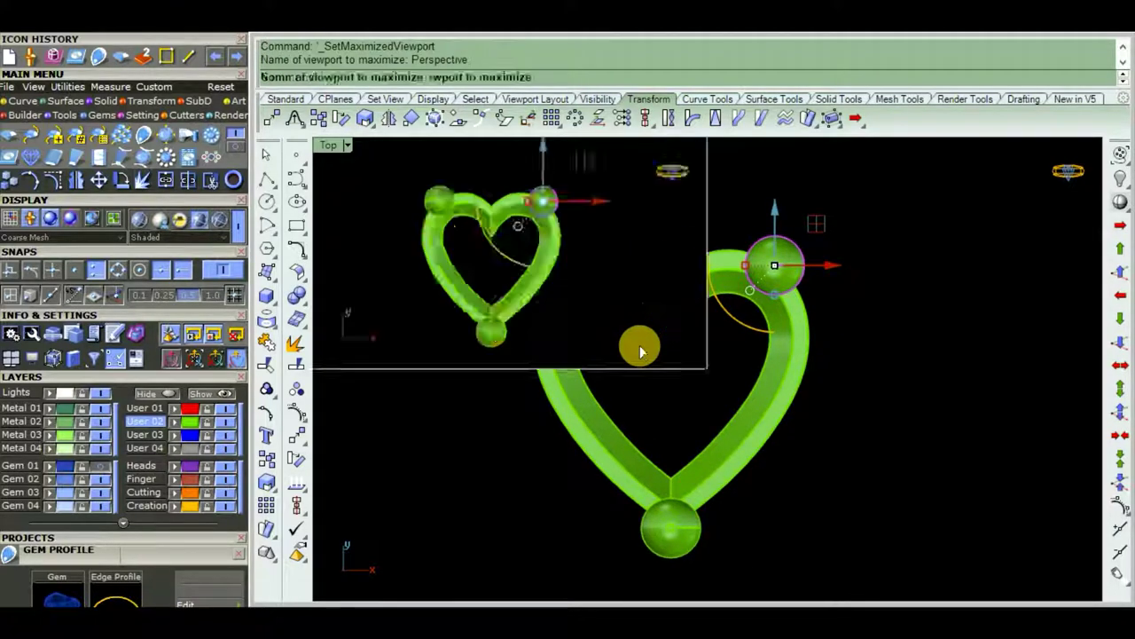
{"action": "right_click_drag", "start_coordinate": [609, 356], "coordinate": [792, 255]}
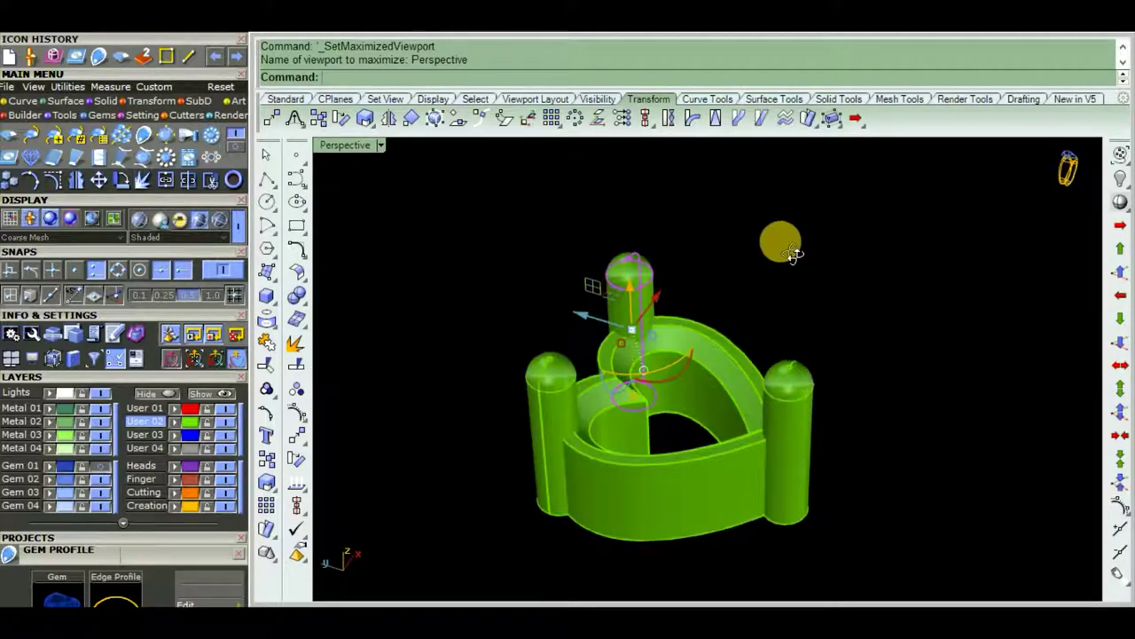
{"action": "left_click", "coordinate": [550, 374], "text": "shift"}
{"action": "scroll", "coordinate": [816, 382], "scroll_direction": "down", "scroll_amount": 5}
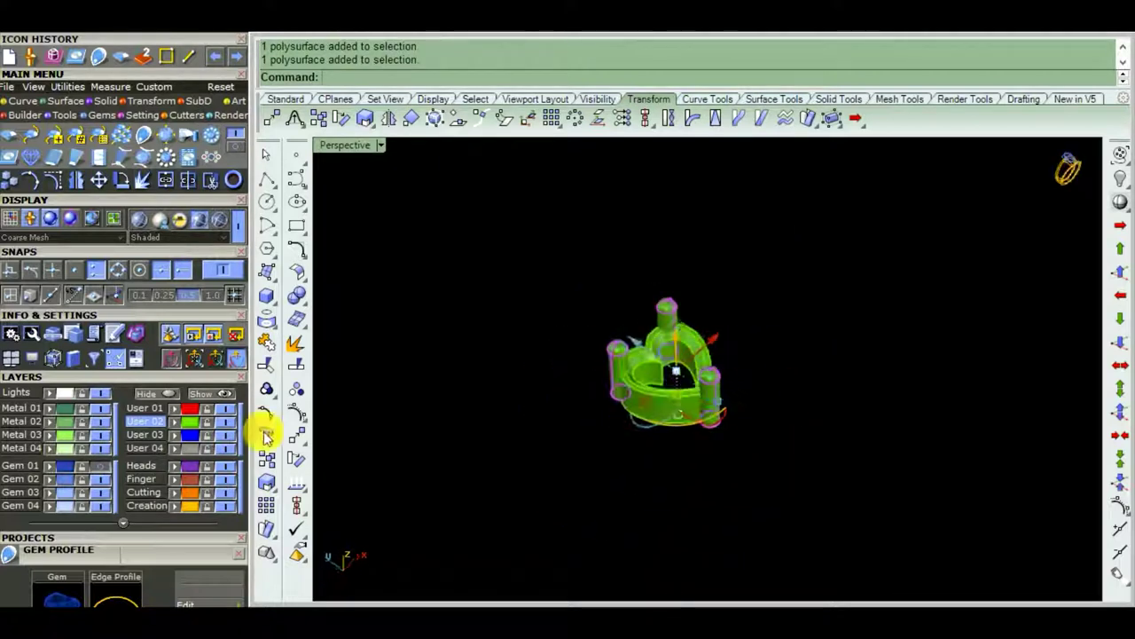
{"action": "left_click", "coordinate": [267, 391]}
{"action": "mouse_move", "coordinate": [857, 433]}
{"action": "right_mouse_down"}
{"action": "mouse_move", "coordinate": [405, 398]}
{"action": "mouse_move", "coordinate": [510, 311]}
{"action": "right_mouse_up"}
- Turn on the Gem 01 layer in the Right view and raise the gem 2.365 into the seat
{"action": "key", "text": "ctrl+F3"}
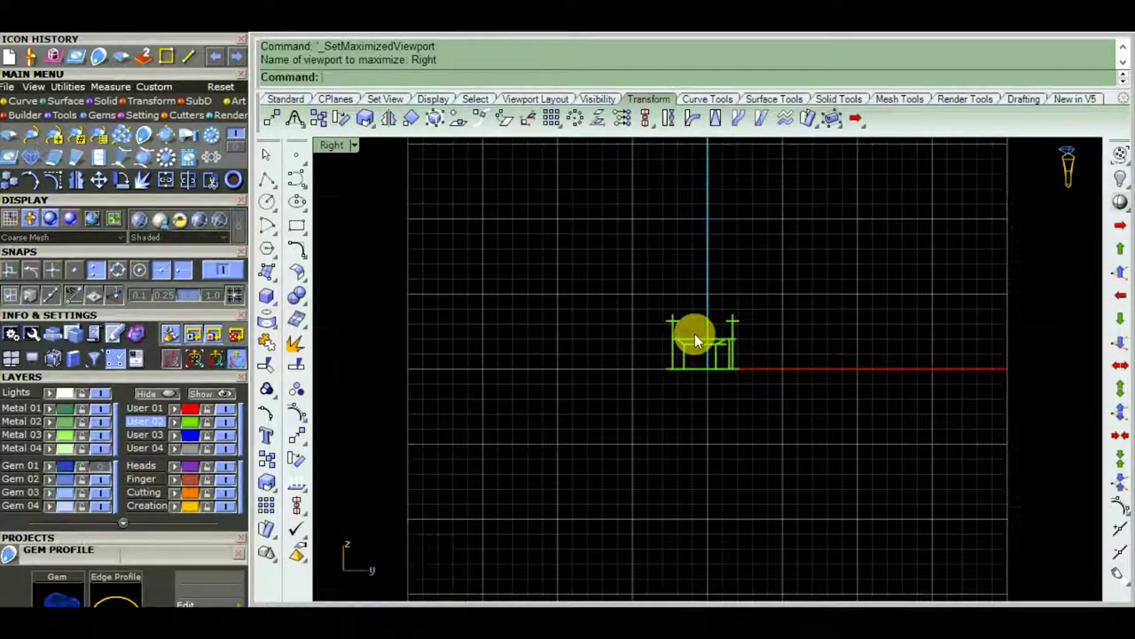
{"action": "scroll", "coordinate": [692, 331], "scroll_direction": "up", "scroll_amount": 5}
{"action": "right_click_drag", "start_coordinate": [730, 372], "coordinate": [648, 378]}
{"action": "left_click", "coordinate": [105, 470]}
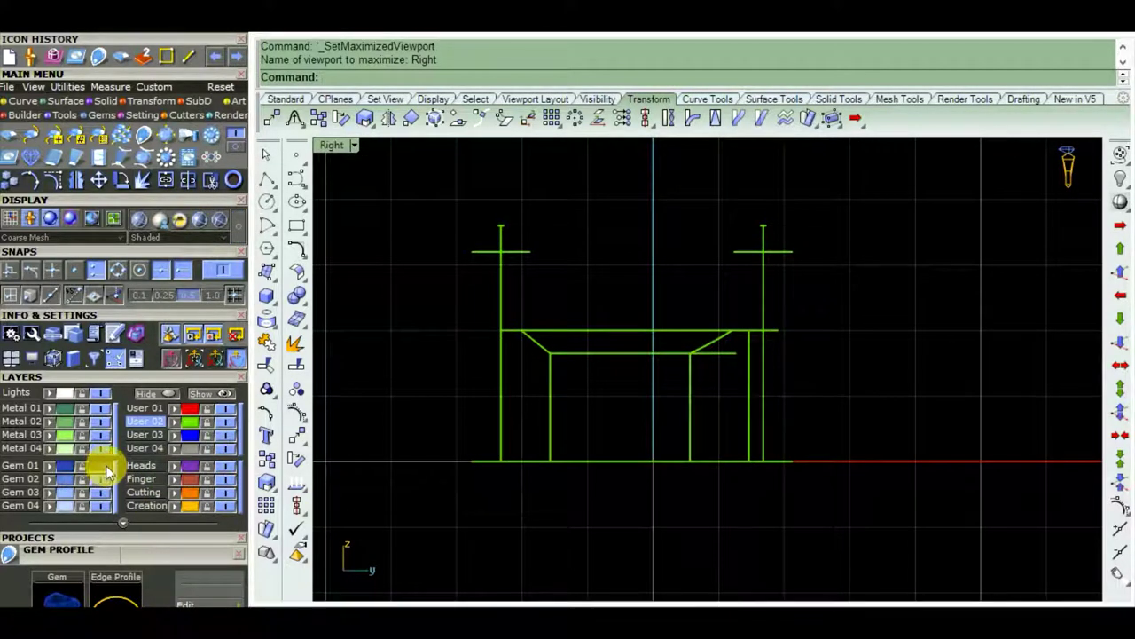
{"action": "left_click", "coordinate": [655, 522]}
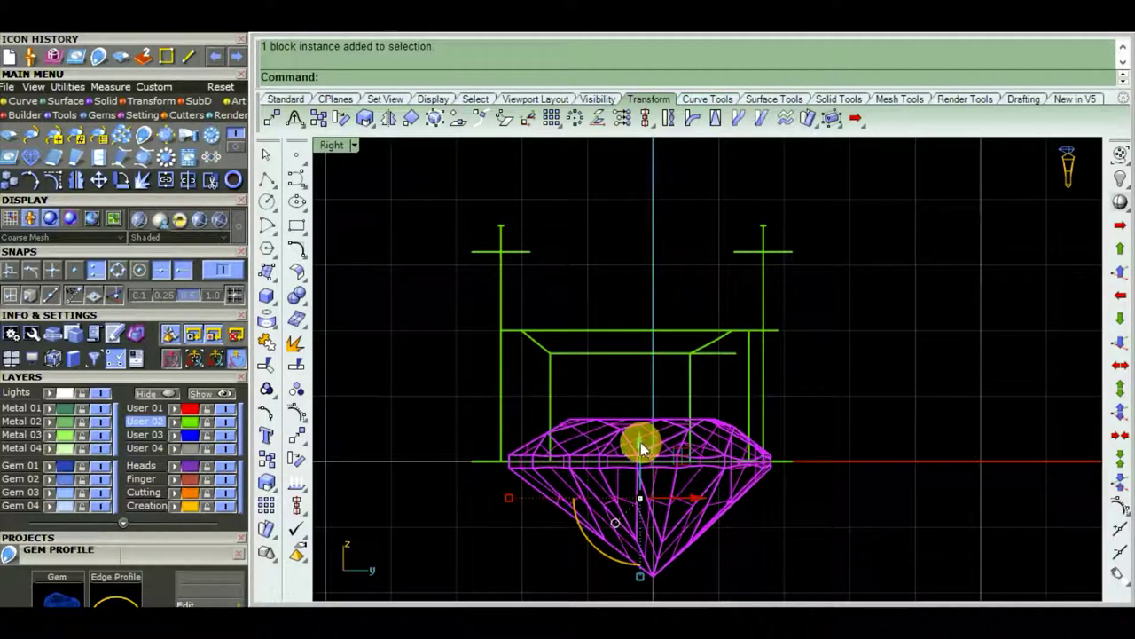
{"action": "key", "text": "alt"}
{"action": "left_click_drag", "start_coordinate": [638, 439], "coordinate": [641, 289]}
{"action": "key", "text": "ctrl+F4"}
{"action": "right_click_drag", "start_coordinate": [697, 405], "coordinate": [781, 516]}
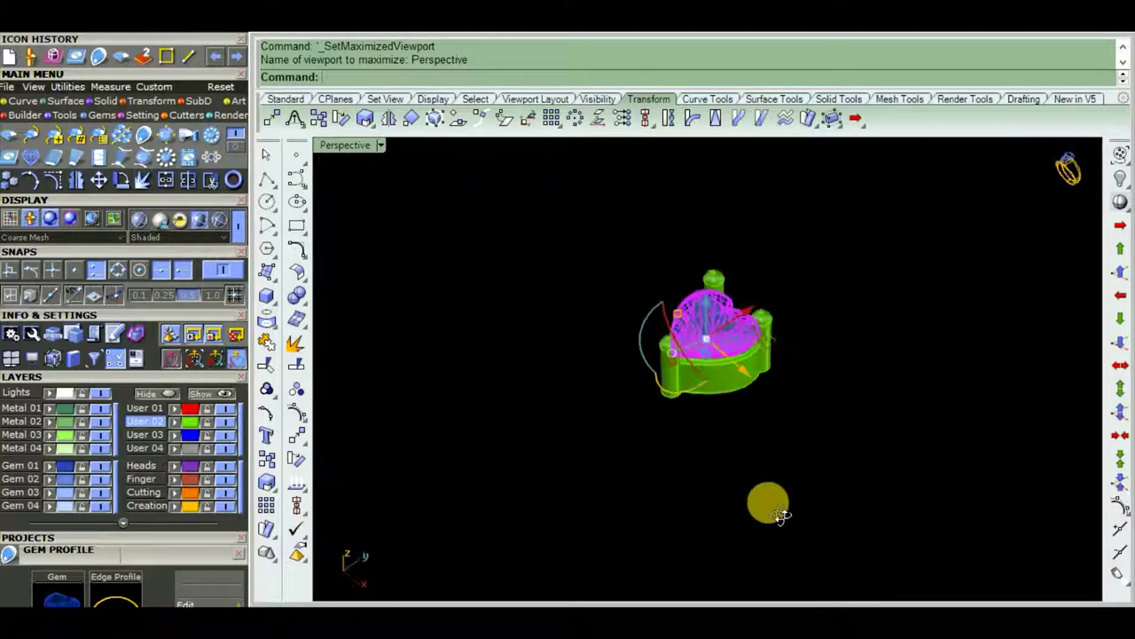
{"action": "scroll", "coordinate": [726, 387], "scroll_direction": "up", "scroll_amount": 5}
{"action": "mouse_move", "coordinate": [671, 405]}
{"action": "right_mouse_down"}
{"action": "mouse_move", "coordinate": [692, 337]}
{"action": "mouse_move", "coordinate": [918, 371]}
{"action": "right_mouse_up"}
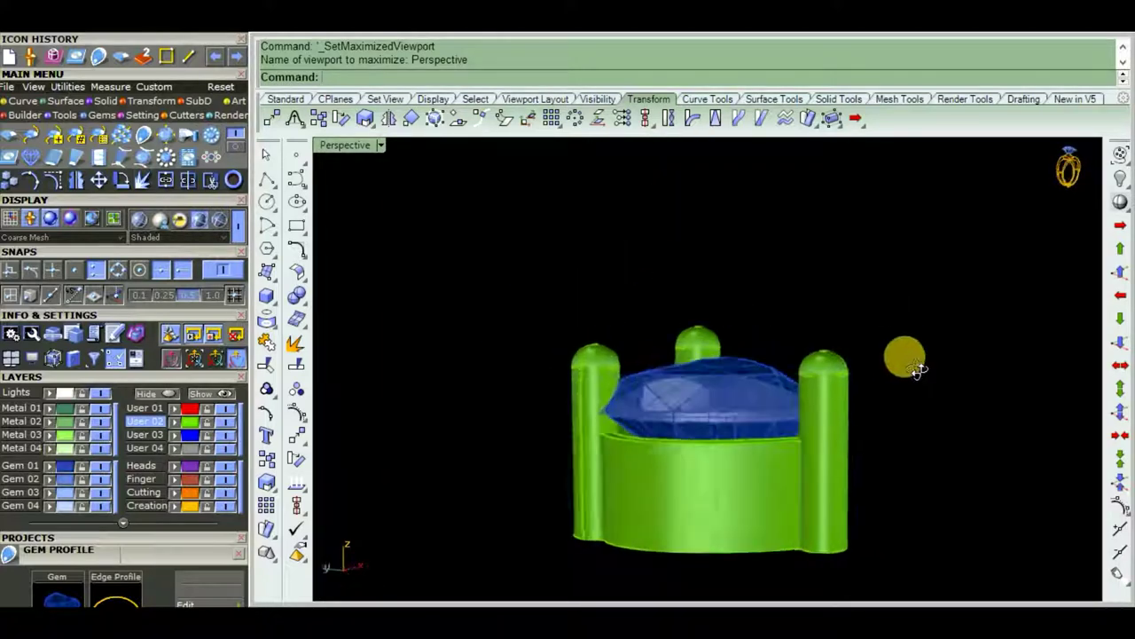
{"action": "mouse_move", "coordinate": [654, 322]}
{"action": "right_mouse_down"}
{"action": "mouse_move", "coordinate": [689, 474]}
{"action": "mouse_move", "coordinate": [728, 482]}
{"action": "right_mouse_up"}
{"action": "scroll", "coordinate": [725, 422], "scroll_direction": "up", "scroll_amount": 5}
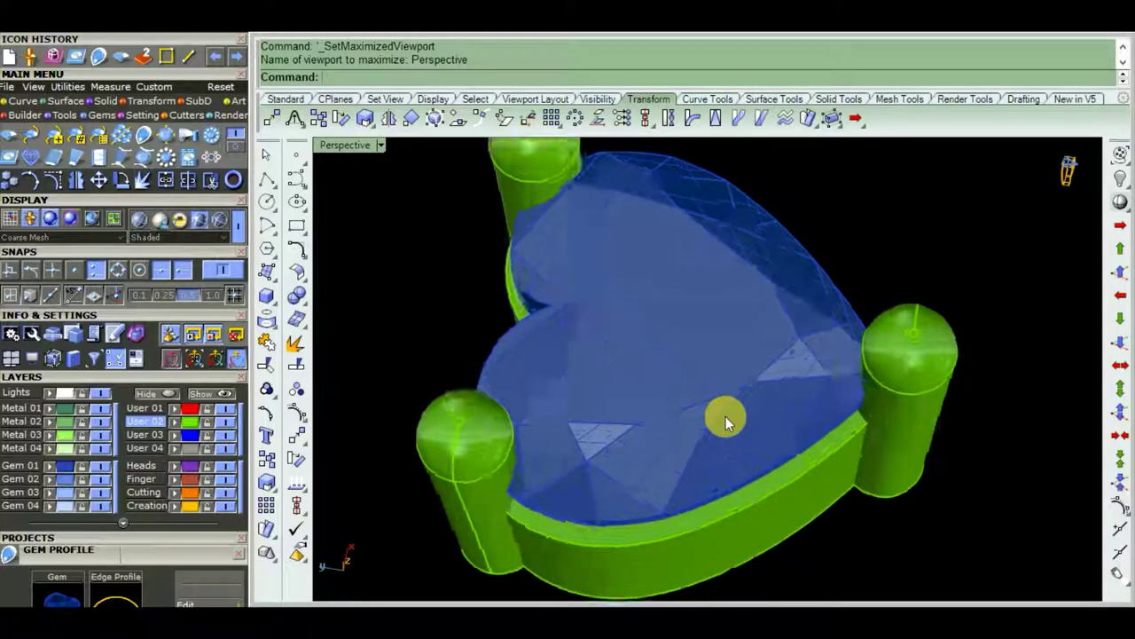
{"action": "scroll", "coordinate": [726, 422], "scroll_direction": "down", "scroll_amount": 5}
{"action": "mouse_move", "coordinate": [726, 423]}
{"action": "right_mouse_down"}
{"action": "mouse_move", "coordinate": [684, 482]}
{"action": "mouse_move", "coordinate": [705, 405]}
{"action": "mouse_move", "coordinate": [659, 435]}
{"action": "mouse_move", "coordinate": [476, 391]}
{"action": "mouse_move", "coordinate": [722, 304]}
{"action": "mouse_move", "coordinate": [909, 284]}
{"action": "right_mouse_up"}
{"action": "mouse_move", "coordinate": [649, 451]}
{"action": "right_mouse_down"}
{"action": "mouse_move", "coordinate": [634, 405]}
{"action": "mouse_move", "coordinate": [621, 506]}
{"action": "mouse_move", "coordinate": [558, 355]}
{"action": "mouse_move", "coordinate": [657, 280]}
{"action": "mouse_move", "coordinate": [653, 266]}
{"action": "mouse_move", "coordinate": [810, 283]}
{"action": "mouse_move", "coordinate": [682, 279]}
{"action": "mouse_move", "coordinate": [699, 284]}
{"action": "mouse_move", "coordinate": [664, 471]}
{"action": "mouse_move", "coordinate": [561, 422]}
{"action": "mouse_move", "coordinate": [706, 422]}
{"action": "right_mouse_up"}
{"action": "scroll", "coordinate": [692, 326], "scroll_direction": "up", "scroll_amount": 3}
{"action": "scroll", "coordinate": [692, 329], "scroll_direction": "down", "scroll_amount": 3}
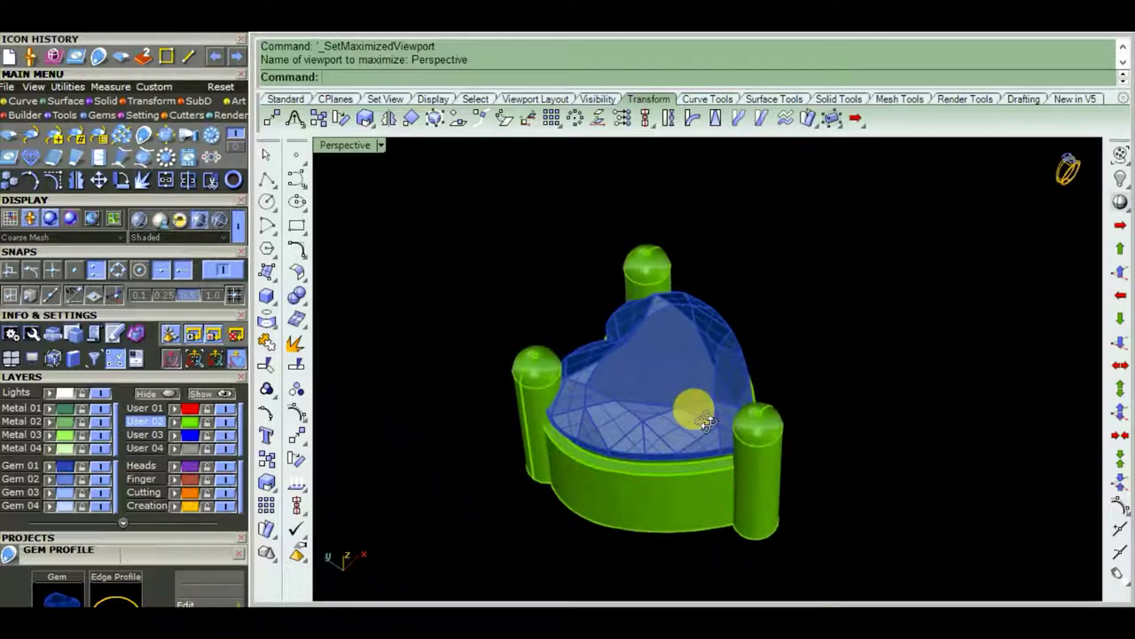
- Build a heart-shaped gem cutter from the heart gem with the Gem Cutter builder
{"action": "left_click", "coordinate": [187, 113]}
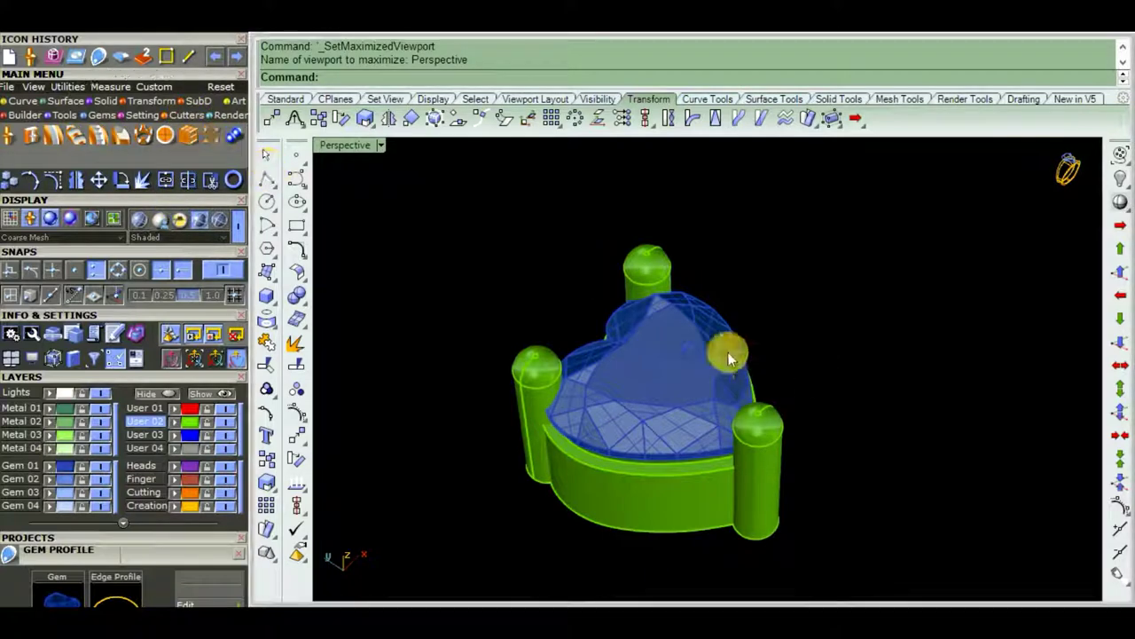
{"action": "left_click", "coordinate": [11, 136]}
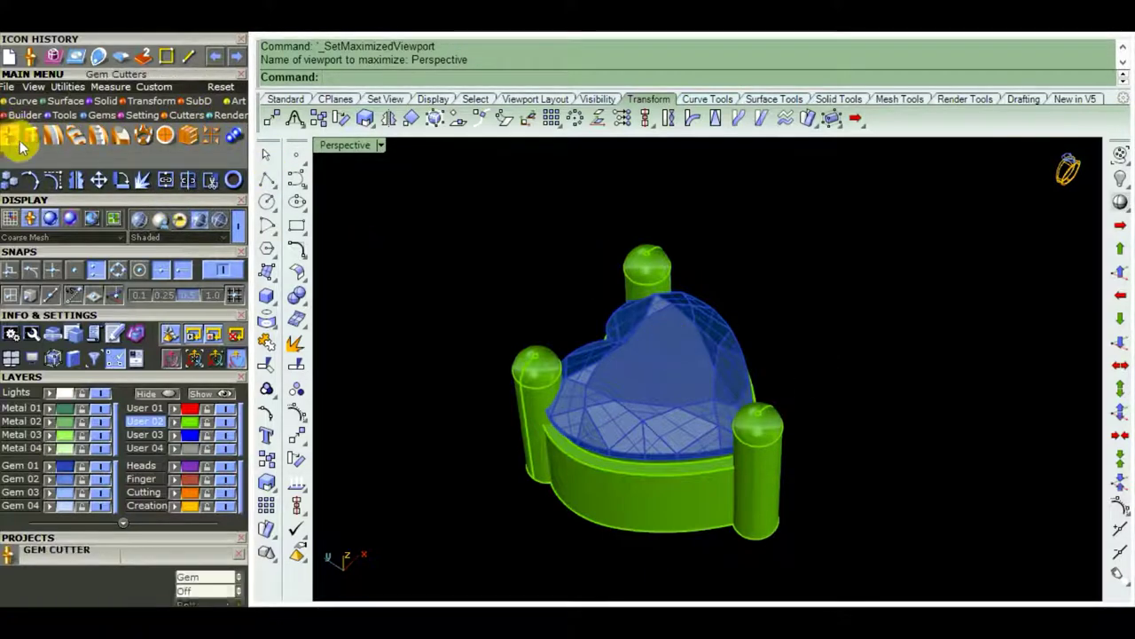
{"action": "left_click", "coordinate": [148, 375]}
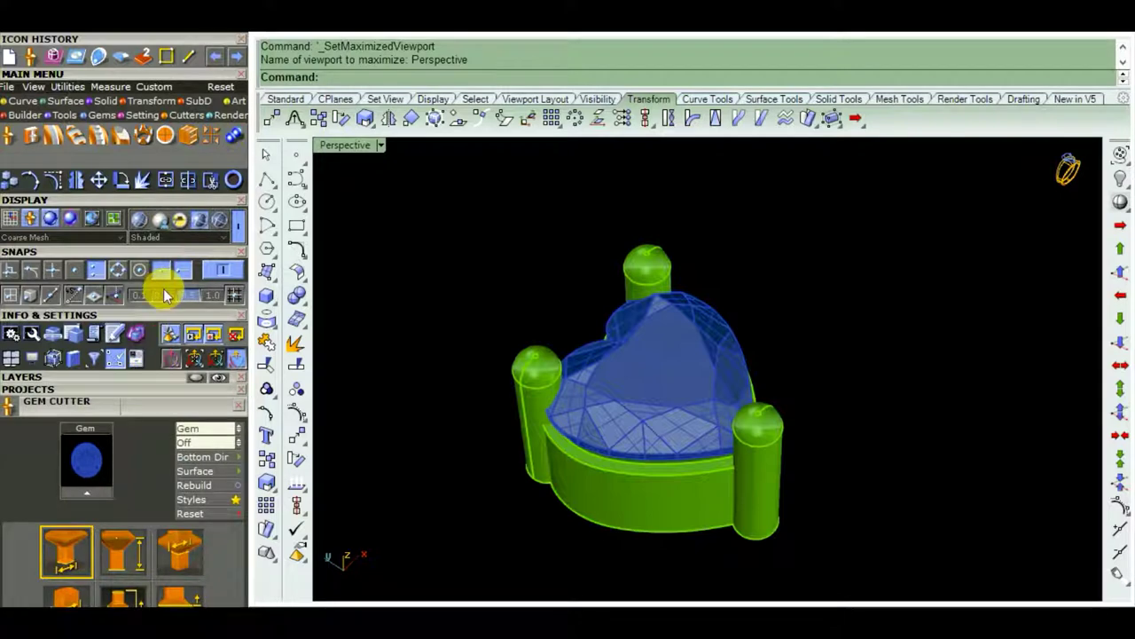
{"action": "left_click", "coordinate": [166, 254]}
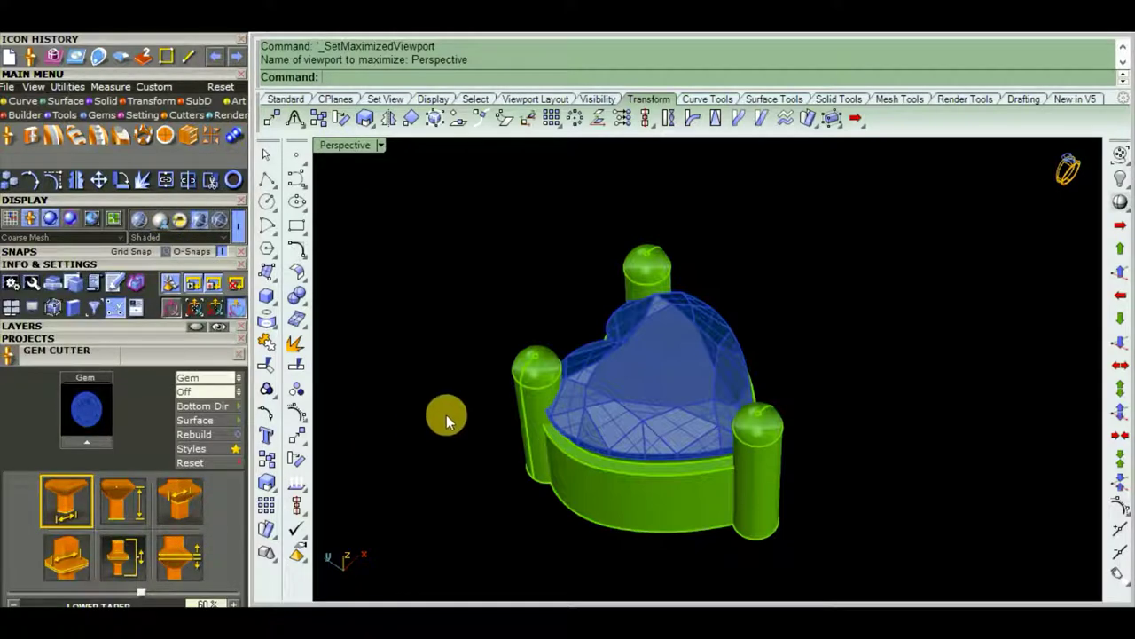
{"action": "left_click", "coordinate": [639, 381]}
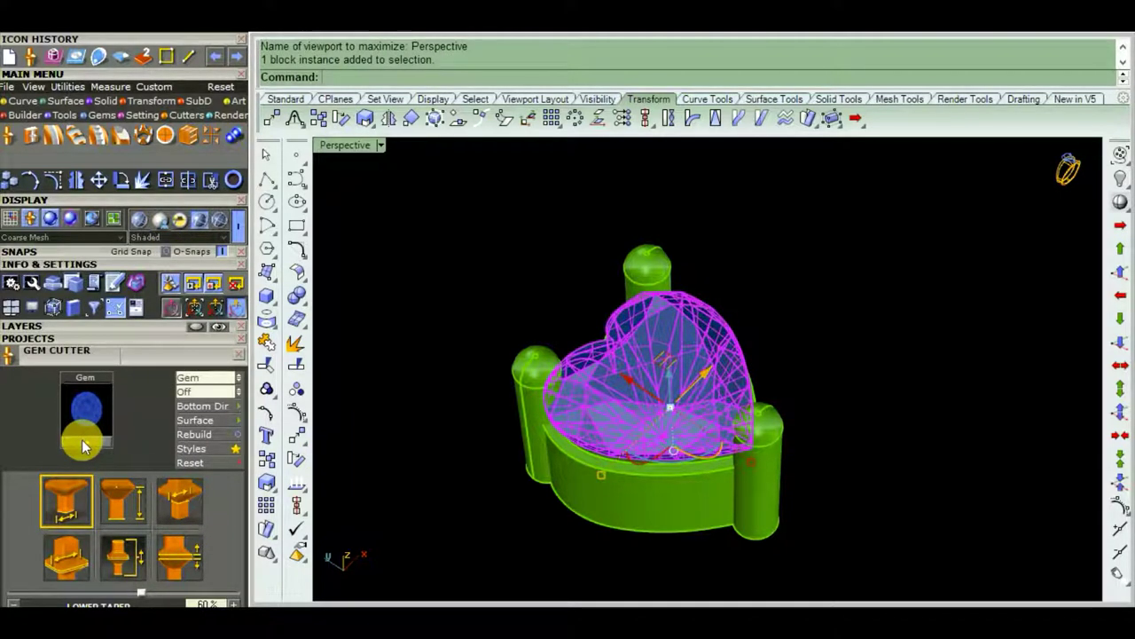
{"action": "left_click", "coordinate": [82, 441]}
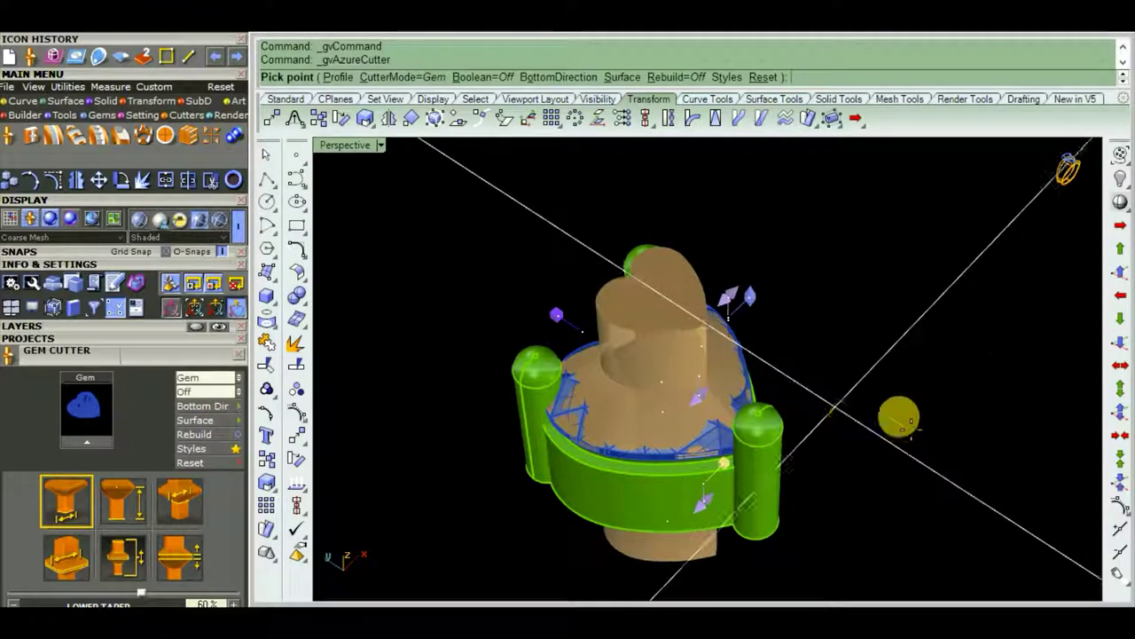
{"action": "right_click_drag", "start_coordinate": [899, 417], "coordinate": [552, 405]}
{"action": "right_click", "coordinate": [553, 413]}
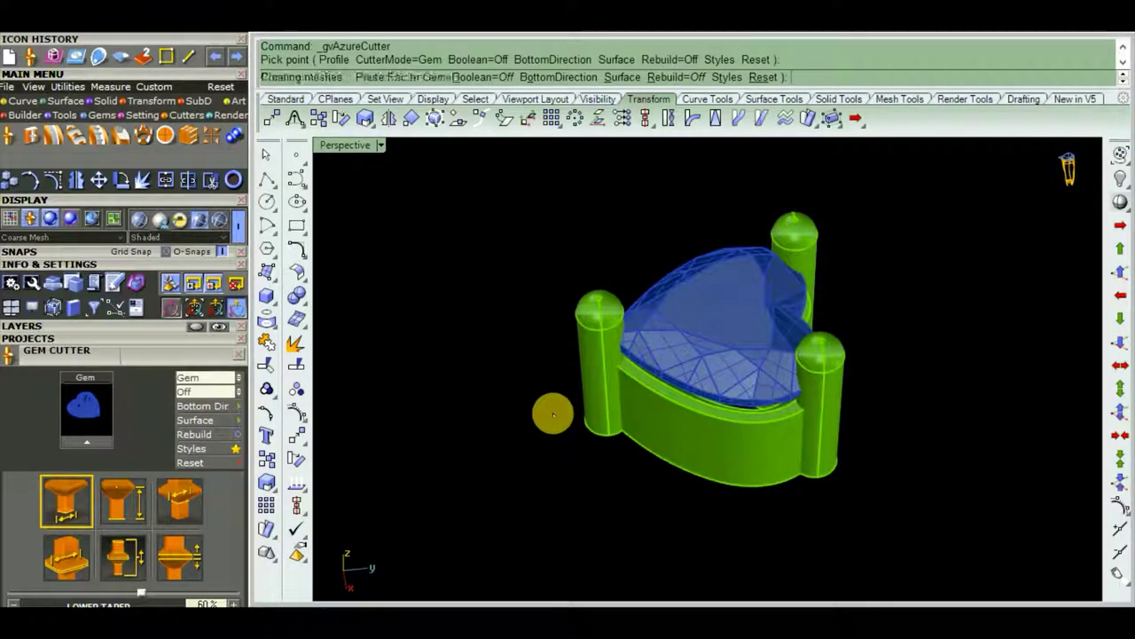
- Use Boolean Difference from Solid Tools to cut the gem seat from the band and prongs
{"action": "scroll", "coordinate": [547, 432], "scroll_direction": "down", "scroll_amount": 3}
{"action": "scroll", "coordinate": [629, 404], "scroll_direction": "up", "scroll_amount": 5}
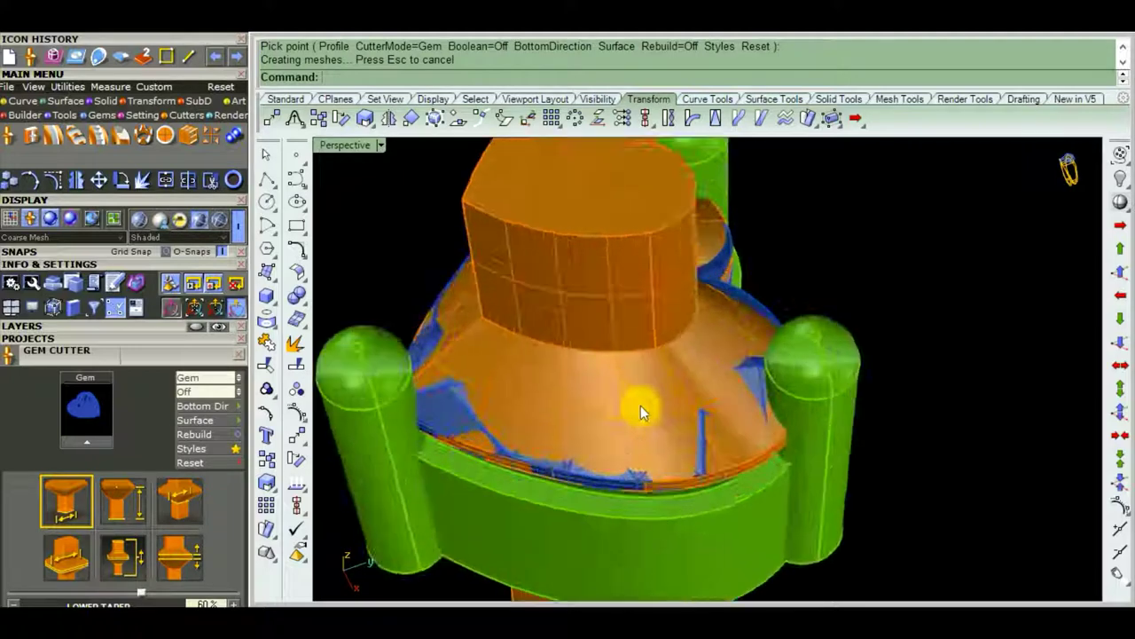
{"action": "scroll", "coordinate": [641, 406], "scroll_direction": "down", "scroll_amount": 3}
{"action": "mouse_move", "coordinate": [753, 412]}
{"action": "right_mouse_down"}
{"action": "mouse_move", "coordinate": [671, 337]}
{"action": "mouse_move", "coordinate": [700, 399]}
{"action": "mouse_move", "coordinate": [786, 451]}
{"action": "mouse_move", "coordinate": [729, 399]}
{"action": "right_mouse_up"}
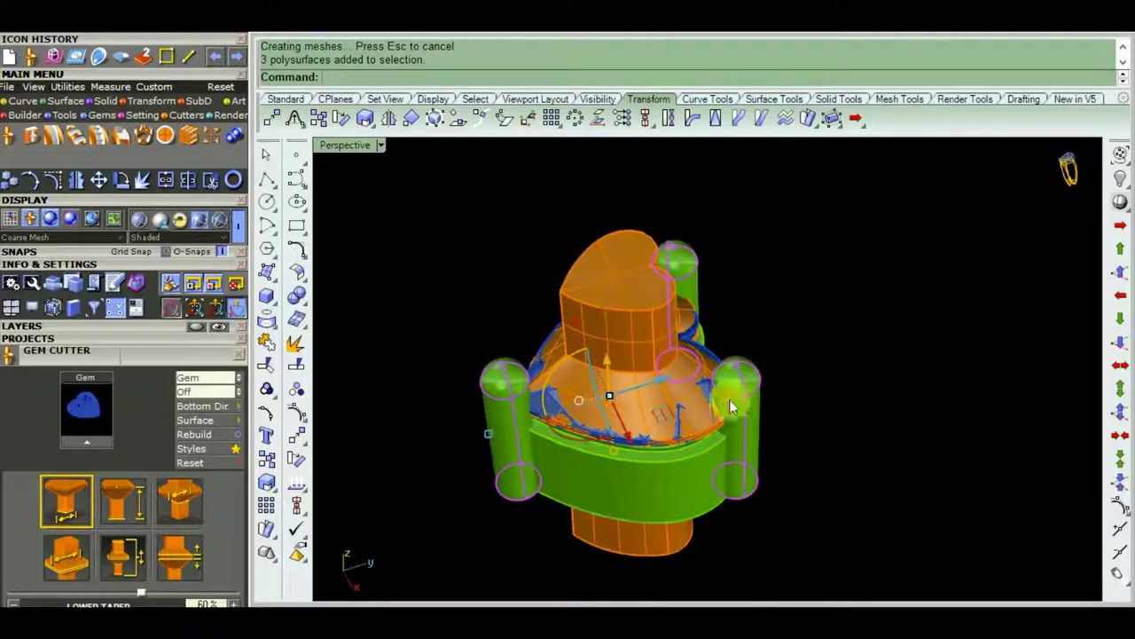
{"action": "left_click", "coordinate": [305, 307]}
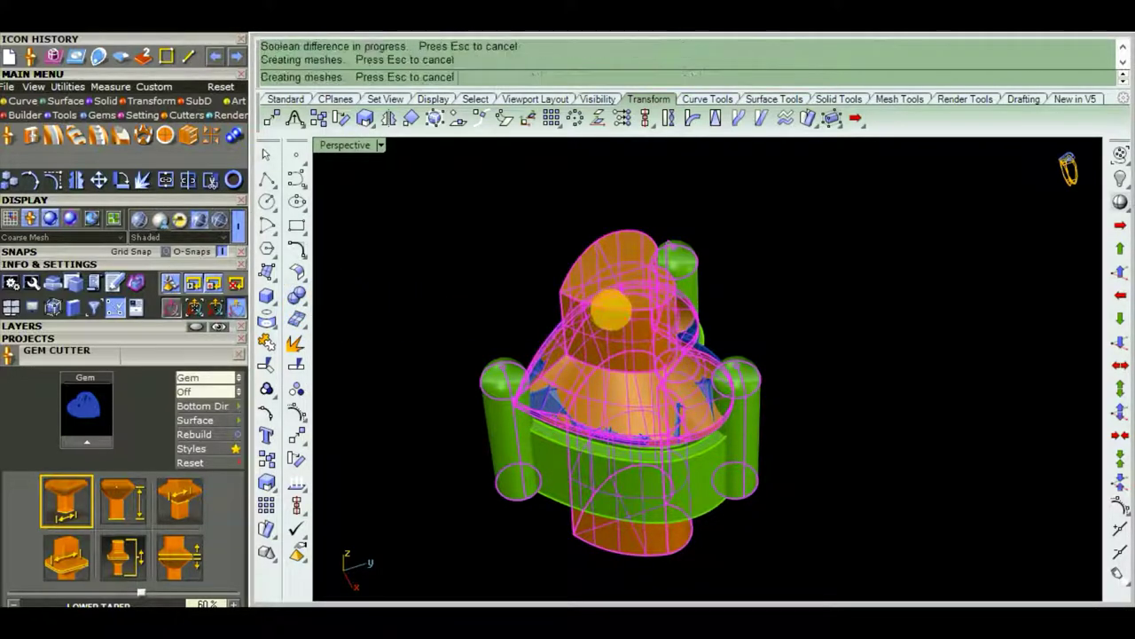
- Hide the Gem 01 layer and inspect the carved seat in the prongs and band
{"action": "left_click", "coordinate": [128, 325]}
{"action": "left_click", "coordinate": [101, 415]}
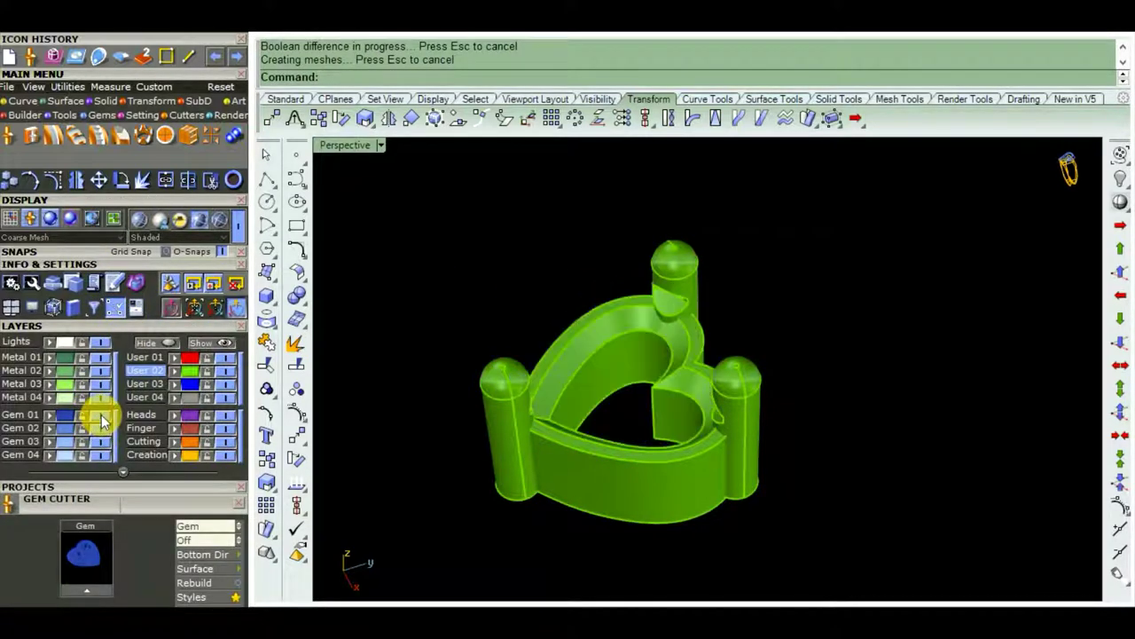
{"action": "mouse_move", "coordinate": [694, 387]}
{"action": "right_mouse_down"}
{"action": "mouse_move", "coordinate": [443, 324]}
{"action": "mouse_move", "coordinate": [568, 304]}
{"action": "right_mouse_up"}
{"action": "scroll", "coordinate": [689, 307], "scroll_direction": "up", "scroll_amount": 2}
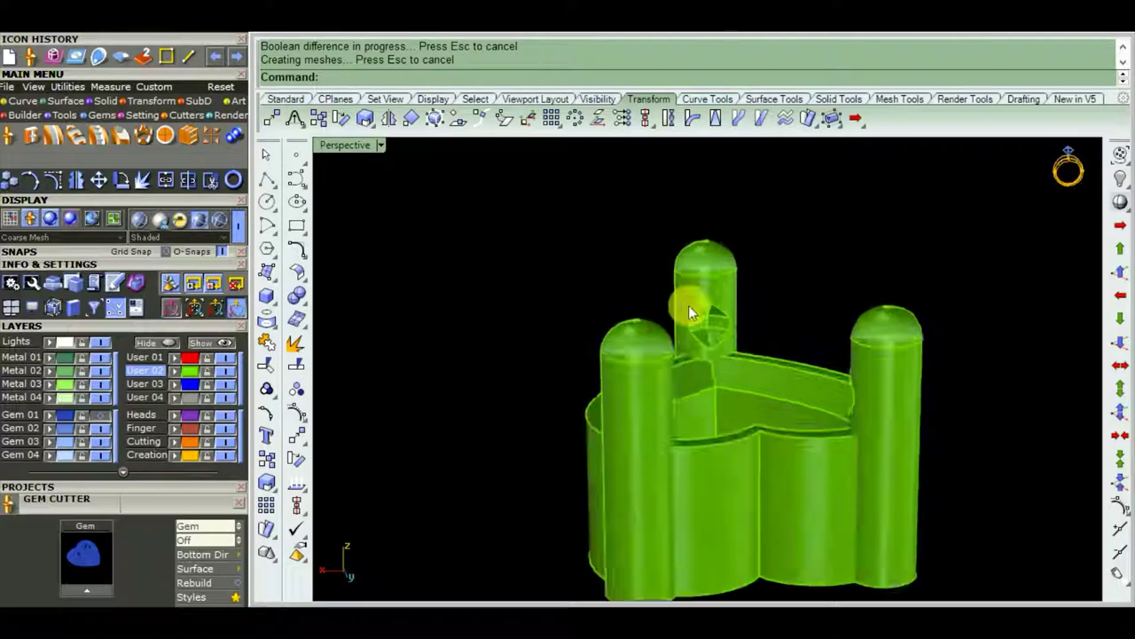
{"action": "scroll", "coordinate": [733, 346], "scroll_direction": "up", "scroll_amount": 3}
{"action": "scroll", "coordinate": [675, 341], "scroll_direction": "down", "scroll_amount": 3}
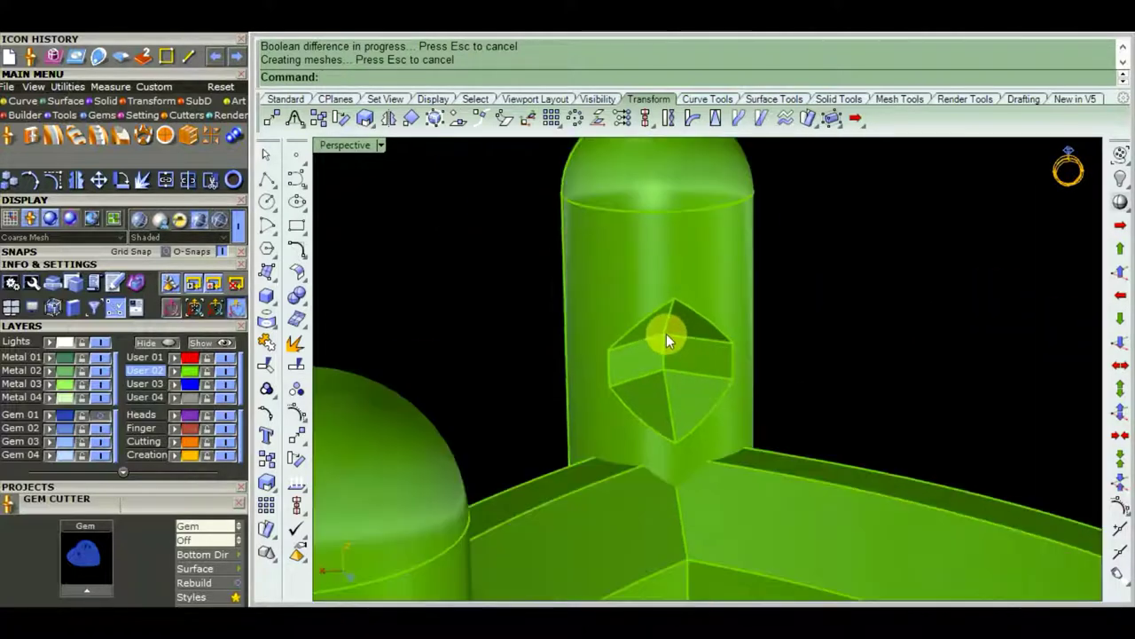
{"action": "scroll", "coordinate": [666, 334], "scroll_direction": "down", "scroll_amount": 3}
{"action": "mouse_move", "coordinate": [663, 333]}
{"action": "right_mouse_down"}
{"action": "mouse_move", "coordinate": [612, 425]}
{"action": "mouse_move", "coordinate": [895, 368]}
{"action": "right_mouse_up"}
{"action": "scroll", "coordinate": [672, 388], "scroll_direction": "up", "scroll_amount": 3}
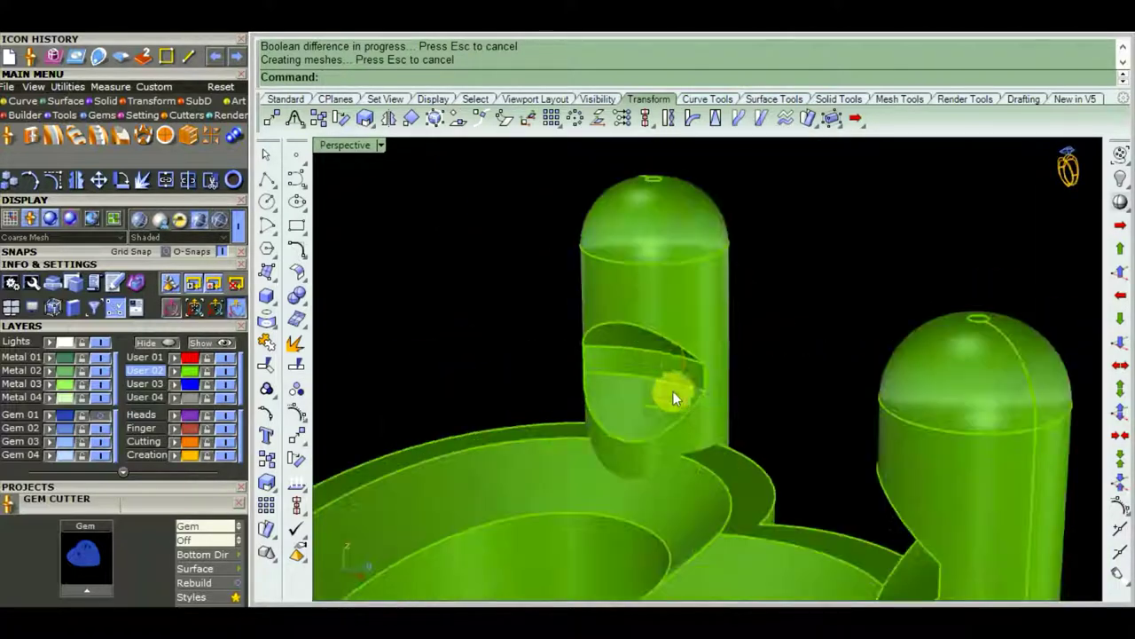
{"action": "scroll", "coordinate": [654, 392], "scroll_direction": "up", "scroll_amount": 3}
{"action": "scroll", "coordinate": [657, 394], "scroll_direction": "down", "scroll_amount": 3}
{"action": "scroll", "coordinate": [662, 398], "scroll_direction": "down", "scroll_amount": 2}
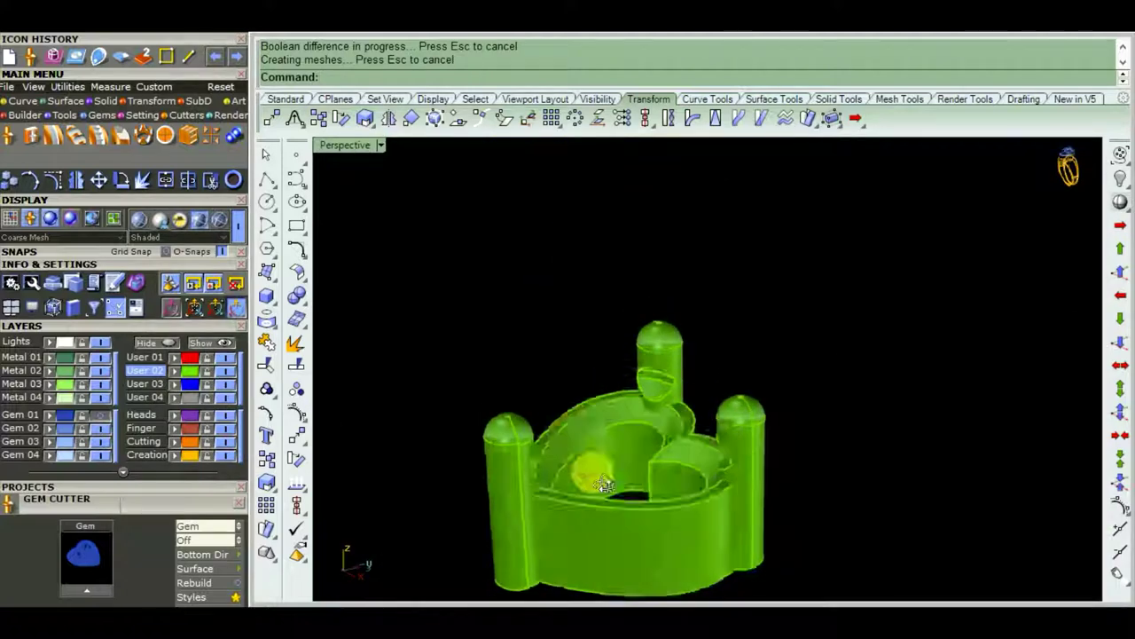
{"action": "right_click_drag", "start_coordinate": [590, 469], "coordinate": [801, 417], "text": "shift"}
{"action": "scroll", "coordinate": [781, 390], "scroll_direction": "up", "scroll_amount": 5}
{"action": "scroll", "coordinate": [763, 380], "scroll_direction": "up", "scroll_amount": 2}
{"action": "scroll", "coordinate": [780, 417], "scroll_direction": "down", "scroll_amount": 2}
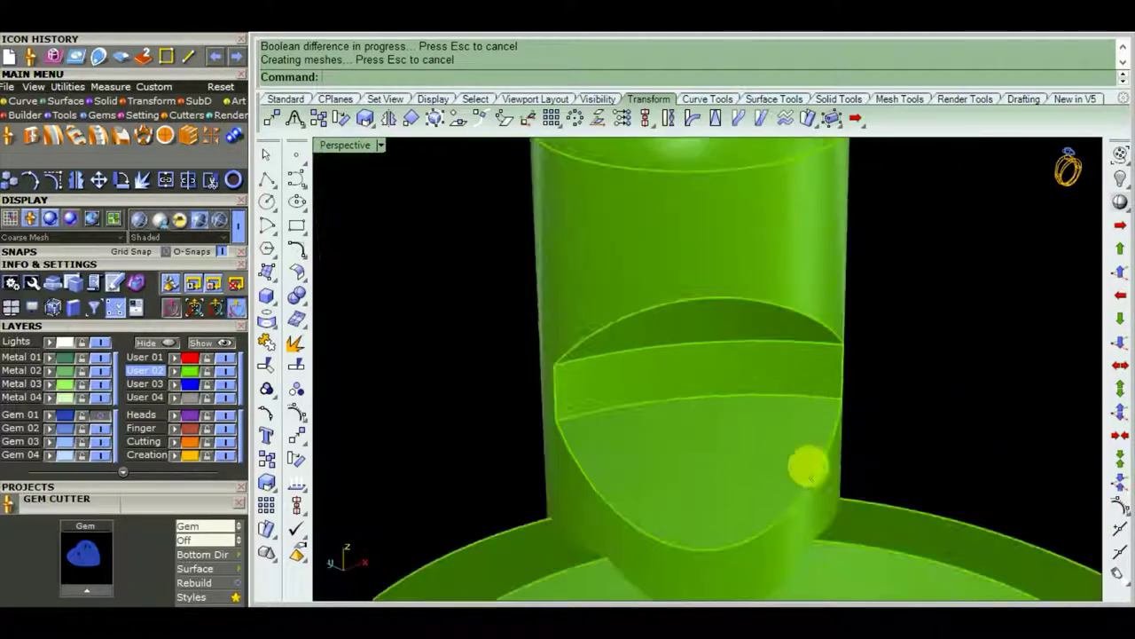
{"action": "scroll", "coordinate": [798, 444], "scroll_direction": "down", "scroll_amount": 2}
{"action": "scroll", "coordinate": [709, 328], "scroll_direction": "down", "scroll_amount": 4}
{"action": "scroll", "coordinate": [713, 325], "scroll_direction": "down", "scroll_amount": 3}
{"action": "right_click_drag", "start_coordinate": [715, 324], "coordinate": [744, 449]}
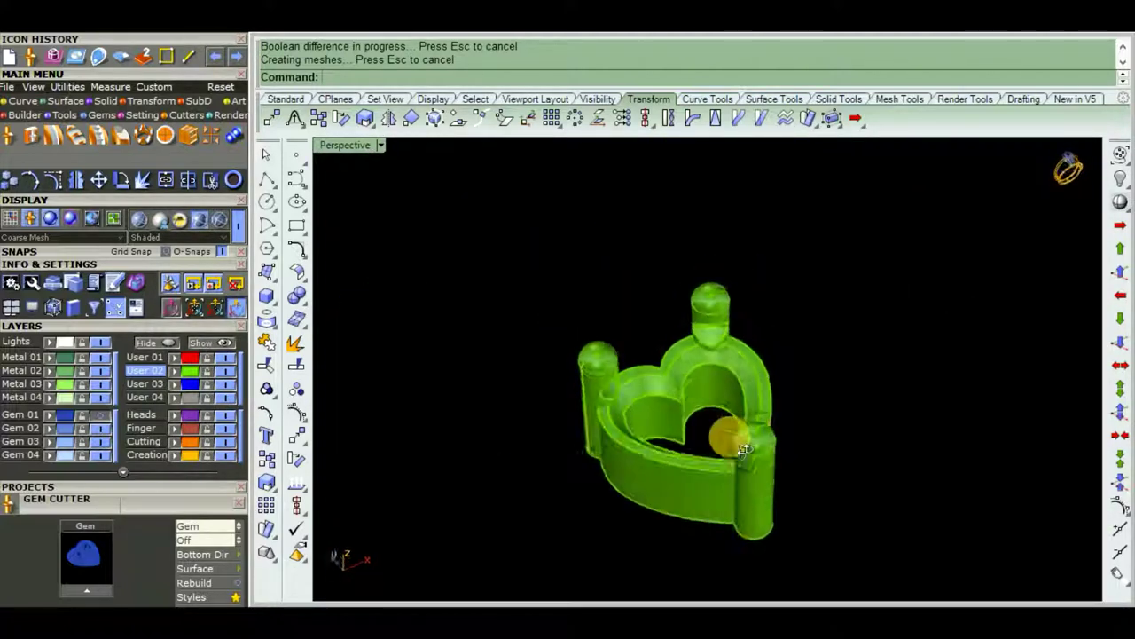
- Turn Gem 01 back on to see the diamond resting in its seat
{"action": "left_click", "coordinate": [93, 417]}
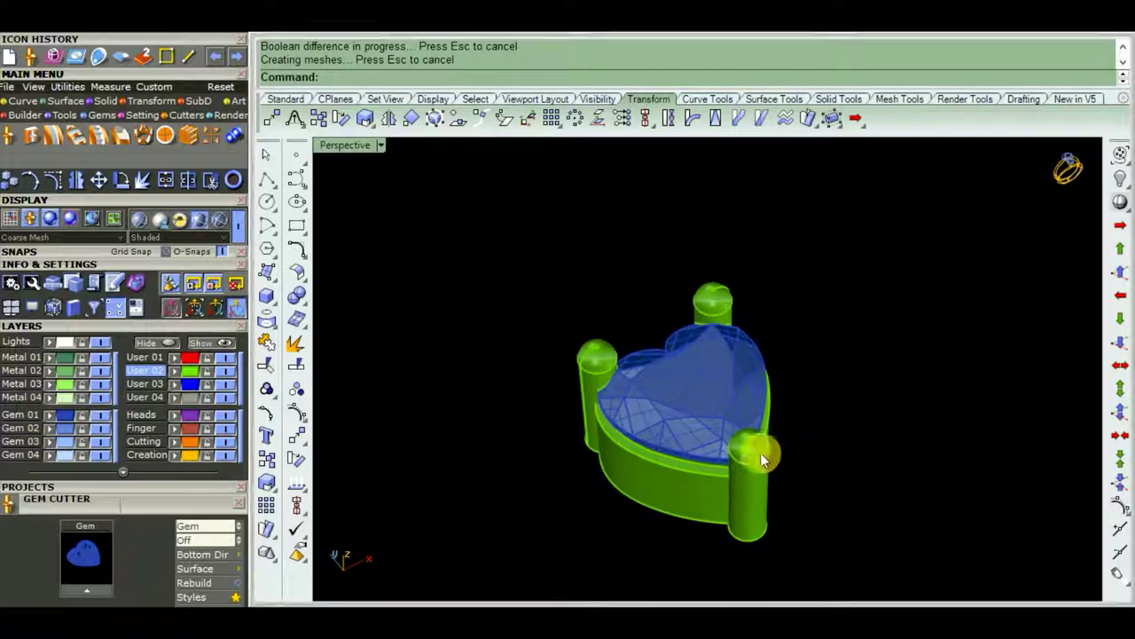
{"action": "right_click_drag", "start_coordinate": [741, 393], "coordinate": [694, 373]}
{"action": "scroll", "coordinate": [714, 390], "scroll_direction": "up", "scroll_amount": 3}
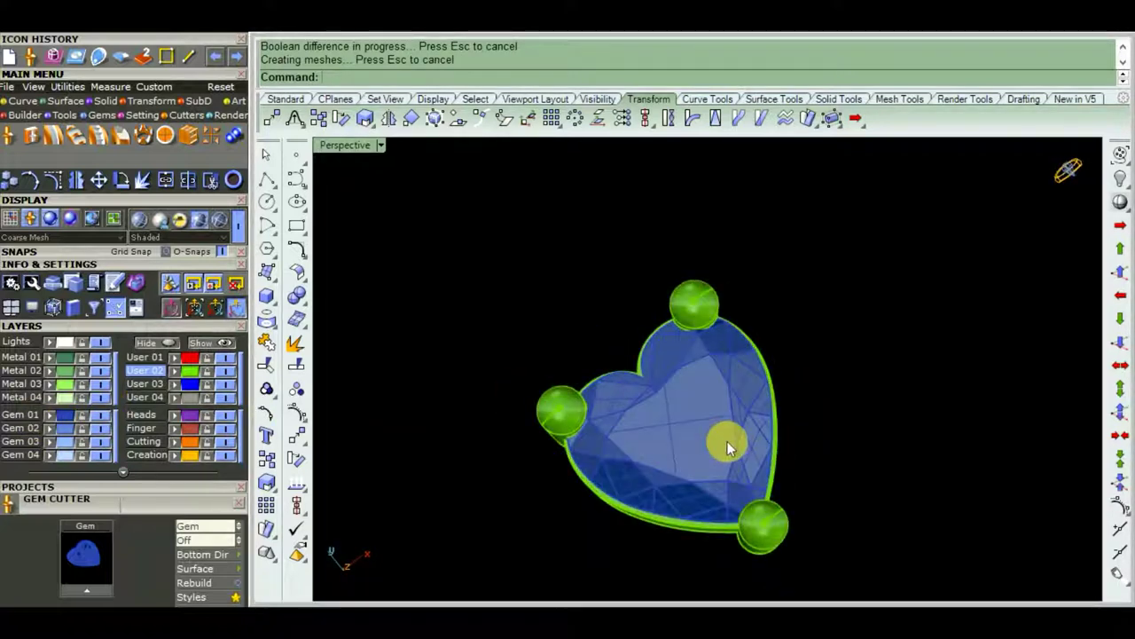
{"action": "scroll", "coordinate": [727, 443], "scroll_direction": "up", "scroll_amount": 3}
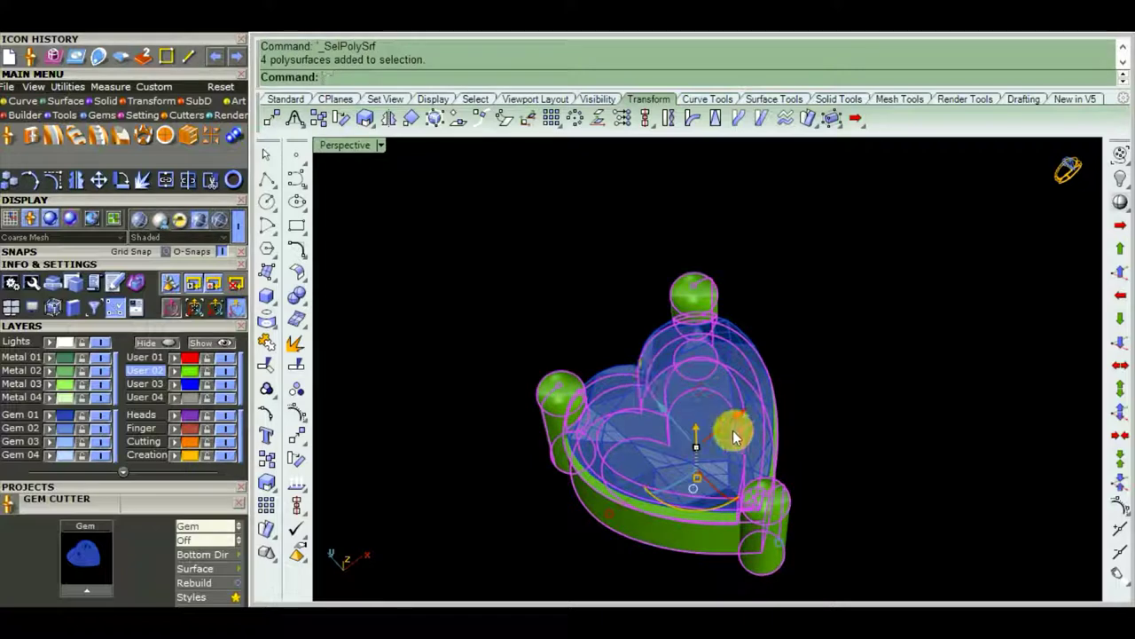
- Move the four setting pieces to the gold Creation layer and deselect them
{"action": "right_click_drag", "start_coordinate": [732, 430], "coordinate": [716, 352]}
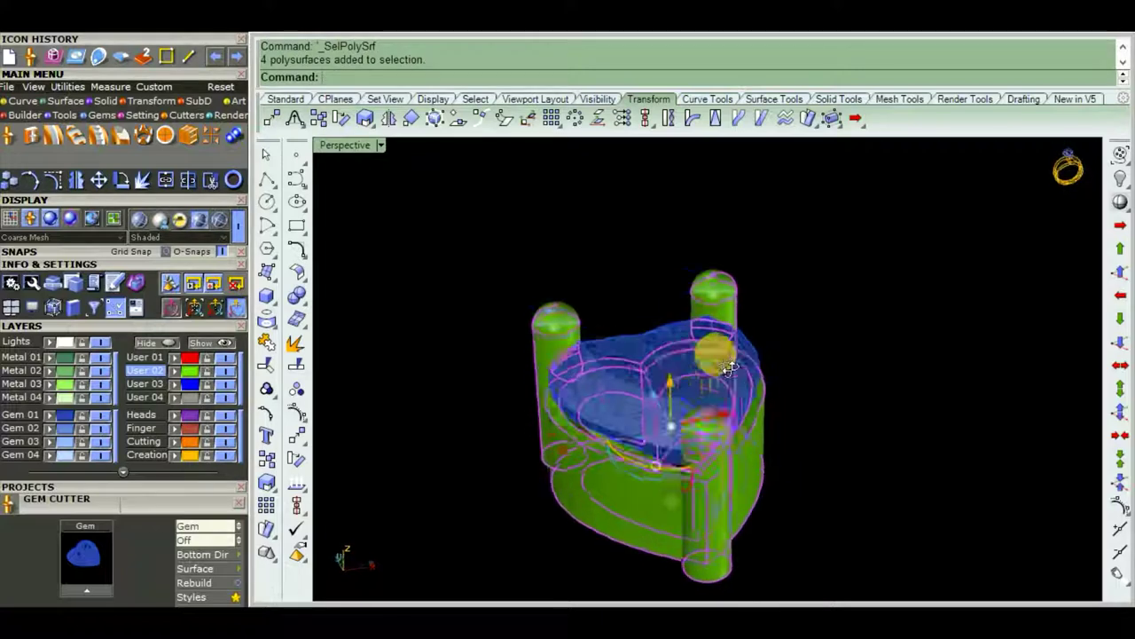
{"action": "left_click", "coordinate": [184, 456]}
{"action": "mouse_move", "coordinate": [653, 311]}
{"action": "right_mouse_down"}
{"action": "mouse_move", "coordinate": [658, 410]}
{"action": "mouse_move", "coordinate": [710, 319]}
{"action": "right_mouse_up"}
{"action": "key", "text": "Escape"}
{"action": "scroll", "coordinate": [689, 388], "scroll_direction": "up", "scroll_amount": 2}
{"action": "scroll", "coordinate": [710, 320], "scroll_direction": "down", "scroll_amount": 3}
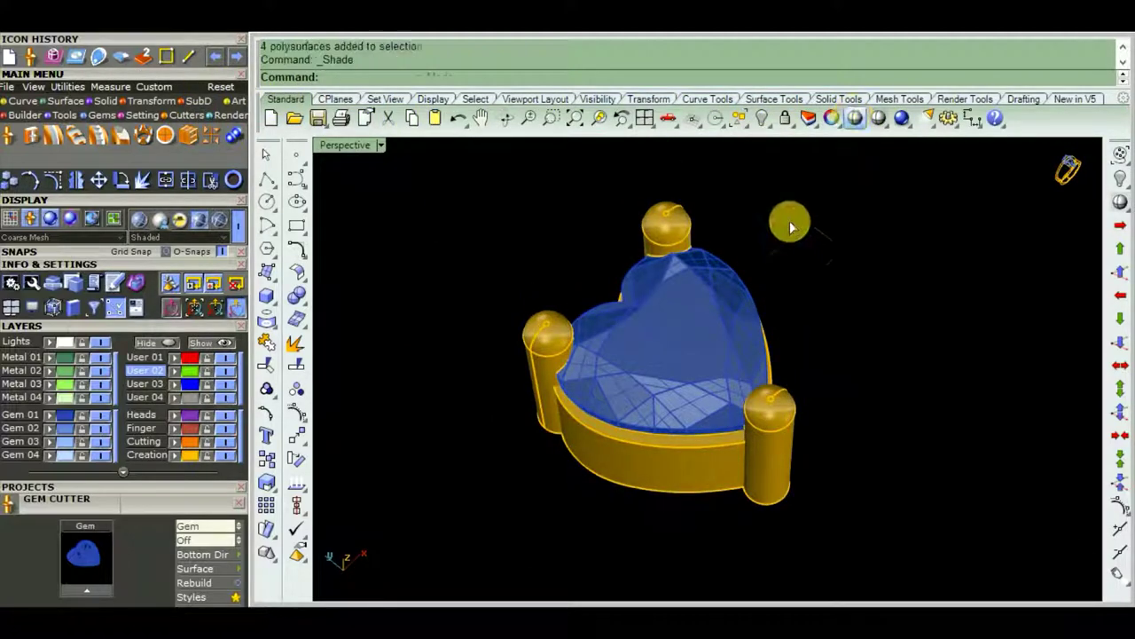
- Switch the viewport to shaded and then rendered display of the setting
{"action": "mouse_move", "coordinate": [792, 227]}
{"action": "right_mouse_down"}
{"action": "mouse_move", "coordinate": [793, 269]}
{"action": "mouse_move", "coordinate": [788, 207]}
{"action": "mouse_move", "coordinate": [792, 227]}
{"action": "right_mouse_up"}
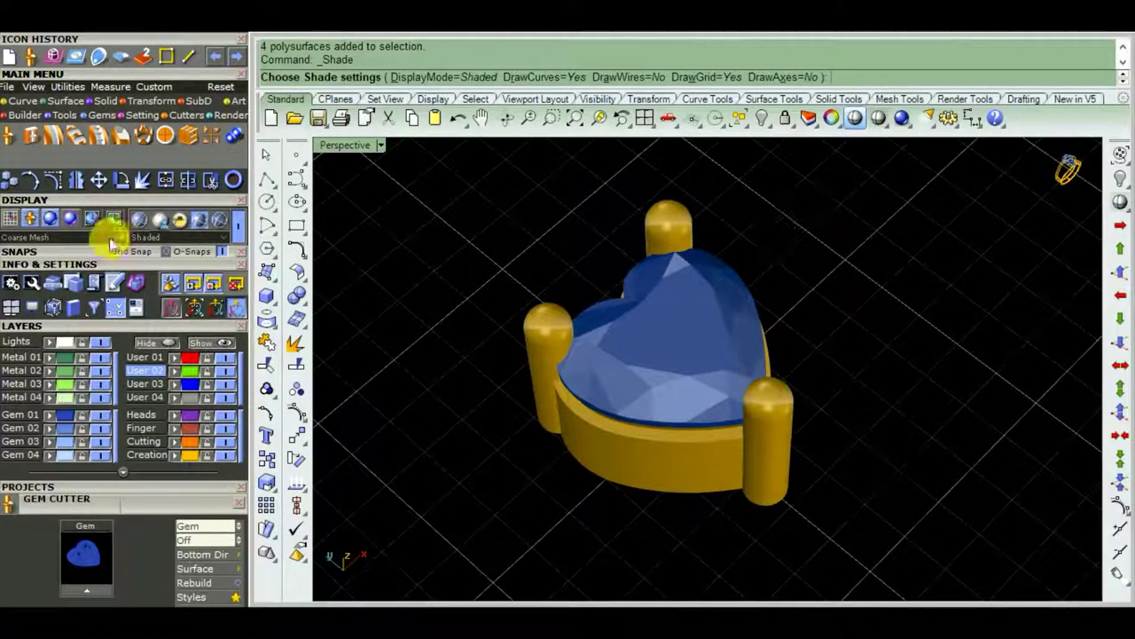
{"action": "key", "text": "Escape"}
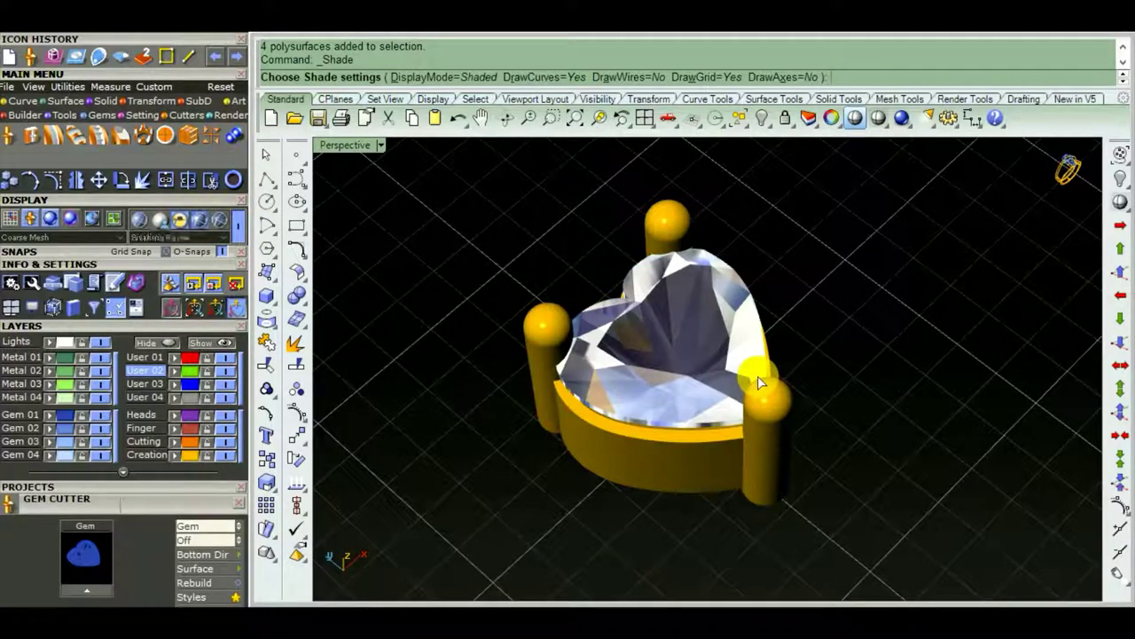
{"action": "mouse_move", "coordinate": [759, 386]}
{"action": "right_mouse_down"}
{"action": "mouse_move", "coordinate": [806, 413]}
{"action": "mouse_move", "coordinate": [476, 278]}
{"action": "mouse_move", "coordinate": [470, 289]}
{"action": "mouse_move", "coordinate": [532, 299]}
{"action": "mouse_move", "coordinate": [537, 240]}
{"action": "mouse_move", "coordinate": [722, 263]}
{"action": "mouse_move", "coordinate": [470, 406]}
{"action": "mouse_move", "coordinate": [471, 325]}
{"action": "mouse_move", "coordinate": [665, 314]}
{"action": "mouse_move", "coordinate": [701, 351]}
{"action": "mouse_move", "coordinate": [684, 316]}
{"action": "mouse_move", "coordinate": [736, 324]}
{"action": "mouse_move", "coordinate": [907, 282]}
{"action": "mouse_move", "coordinate": [677, 310]}
{"action": "mouse_move", "coordinate": [509, 274]}
{"action": "mouse_move", "coordinate": [474, 428]}
{"action": "mouse_move", "coordinate": [494, 436]}
{"action": "mouse_move", "coordinate": [631, 401]}
{"action": "mouse_move", "coordinate": [537, 380]}
{"action": "mouse_move", "coordinate": [788, 410]}
{"action": "mouse_move", "coordinate": [487, 258]}
{"action": "mouse_move", "coordinate": [447, 257]}
{"action": "mouse_move", "coordinate": [418, 196]}
{"action": "mouse_move", "coordinate": [418, 381]}
{"action": "mouse_move", "coordinate": [726, 355]}
{"action": "mouse_move", "coordinate": [684, 292]}
{"action": "mouse_move", "coordinate": [769, 435]}
{"action": "mouse_move", "coordinate": [545, 294]}
{"action": "mouse_move", "coordinate": [594, 238]}
{"action": "mouse_move", "coordinate": [715, 248]}
{"action": "mouse_move", "coordinate": [597, 329]}
{"action": "right_mouse_up"}
- Maximize the Top viewport and zoom to frame the heart setting
{"action": "scroll", "coordinate": [710, 372], "scroll_direction": "up", "scroll_amount": 3}
{"action": "scroll", "coordinate": [697, 371], "scroll_direction": "up", "scroll_amount": 3}
{"action": "scroll", "coordinate": [709, 346], "scroll_direction": "down", "scroll_amount": 5}
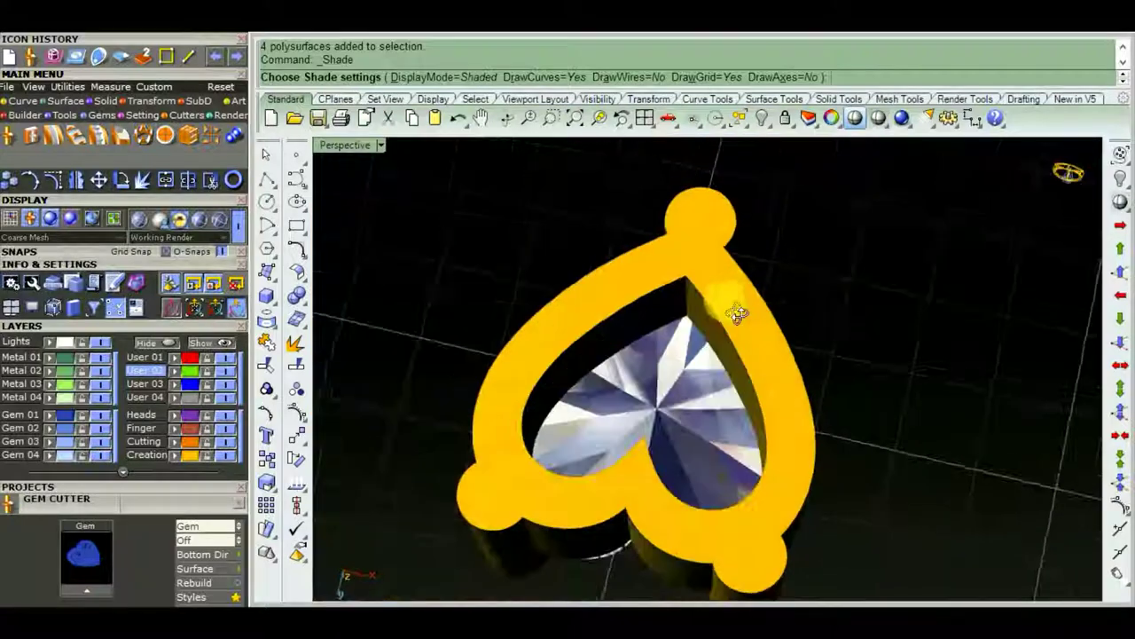
{"action": "mouse_move", "coordinate": [736, 310]}
{"action": "right_mouse_down"}
{"action": "mouse_move", "coordinate": [753, 294]}
{"action": "mouse_move", "coordinate": [725, 274]}
{"action": "mouse_move", "coordinate": [781, 421]}
{"action": "right_mouse_up"}
{"action": "key", "text": "ctrl+F1"}
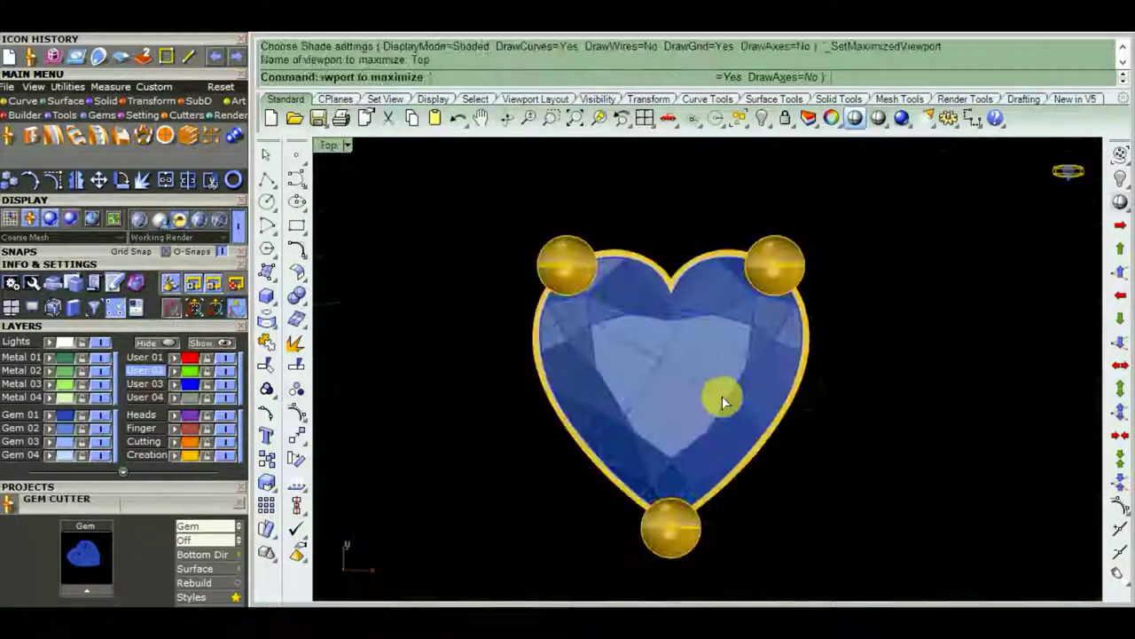
{"action": "scroll", "coordinate": [722, 375], "scroll_direction": "up", "scroll_amount": 2}
{"action": "scroll", "coordinate": [659, 400], "scroll_direction": "down", "scroll_amount": 3}
{"action": "scroll", "coordinate": [697, 381], "scroll_direction": "up", "scroll_amount": 3}
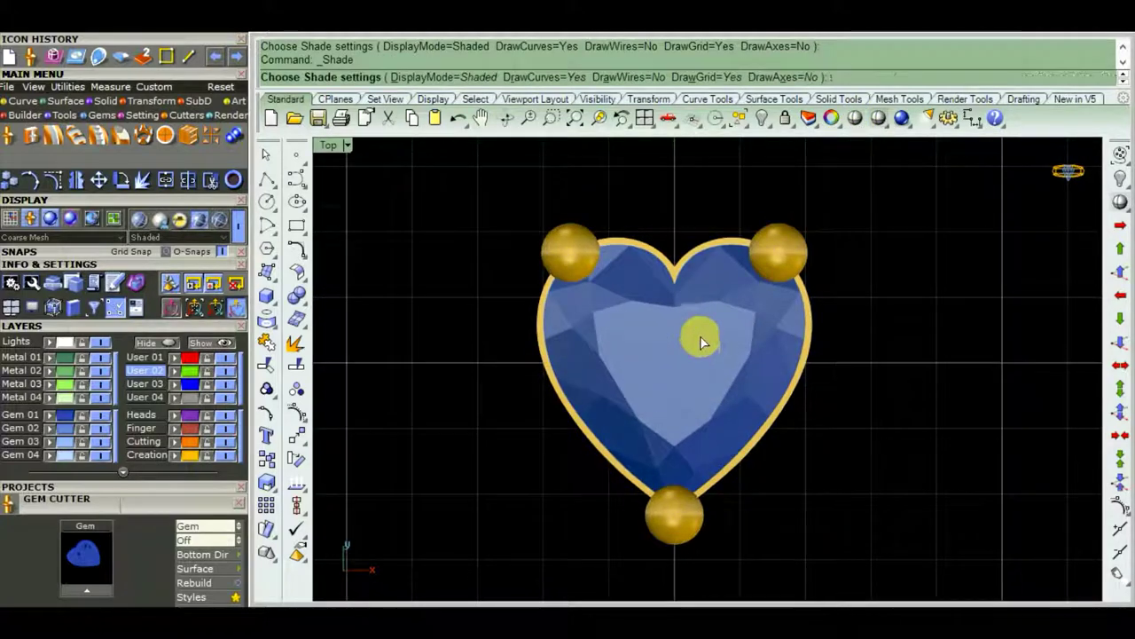
{"action": "scroll", "coordinate": [701, 341], "scroll_direction": "up", "scroll_amount": 2}
{"action": "scroll", "coordinate": [701, 341], "scroll_direction": "down", "scroll_amount": 1}
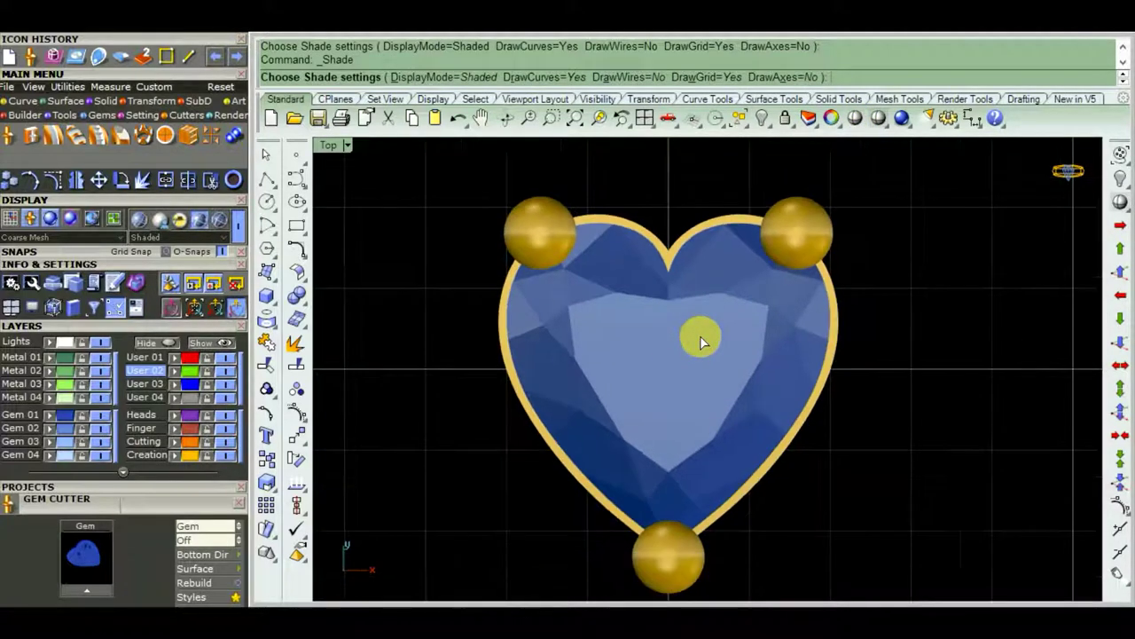
- Show the Top view in Working Render and centre the heart in the workspace
{"action": "left_click", "coordinate": [180, 221]}
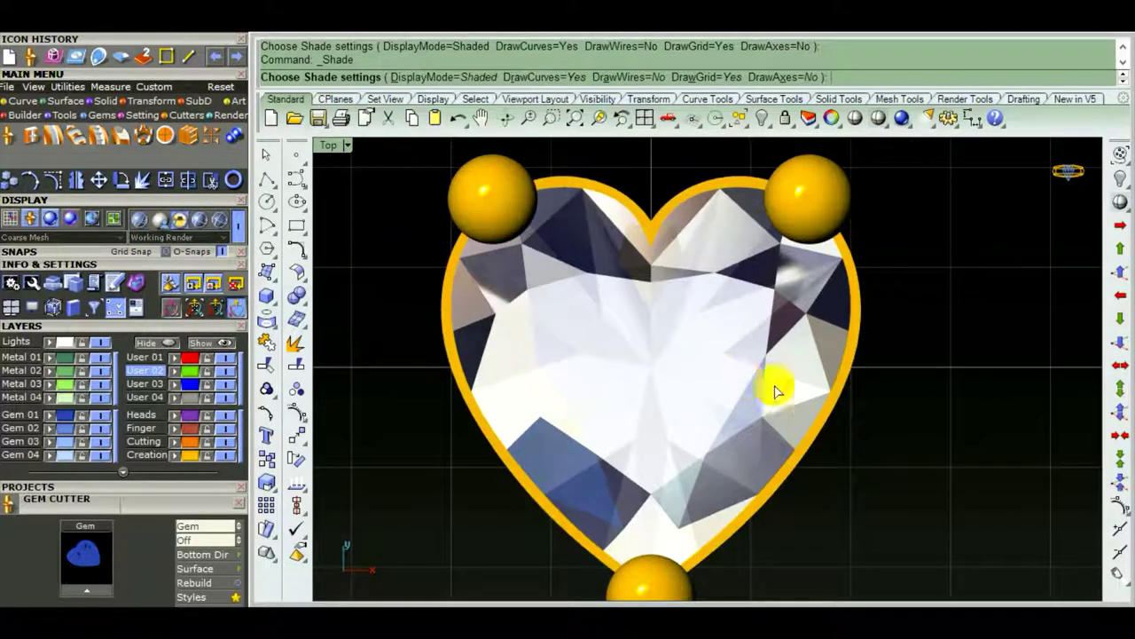
{"action": "scroll", "coordinate": [781, 385], "scroll_direction": "up", "scroll_amount": 1}
{"action": "scroll", "coordinate": [927, 410], "scroll_direction": "down", "scroll_amount": 1}
{"action": "mouse_move", "coordinate": [927, 410]}
{"action": "right_mouse_down"}
{"action": "mouse_move", "coordinate": [880, 404]}
{"action": "mouse_move", "coordinate": [901, 406]}
{"action": "right_mouse_up"}
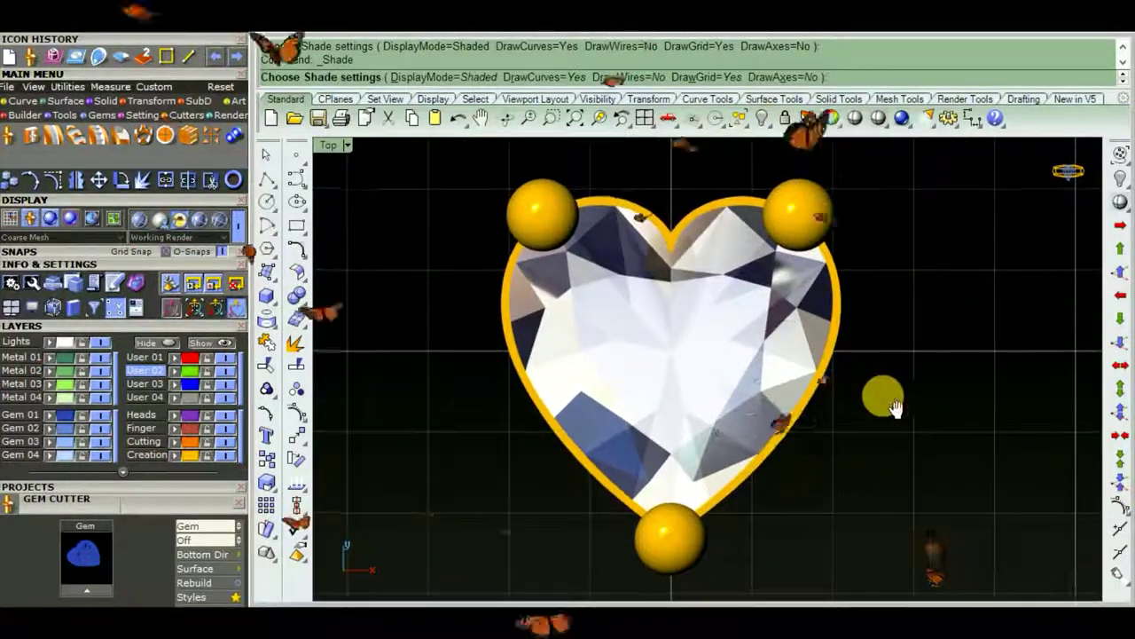